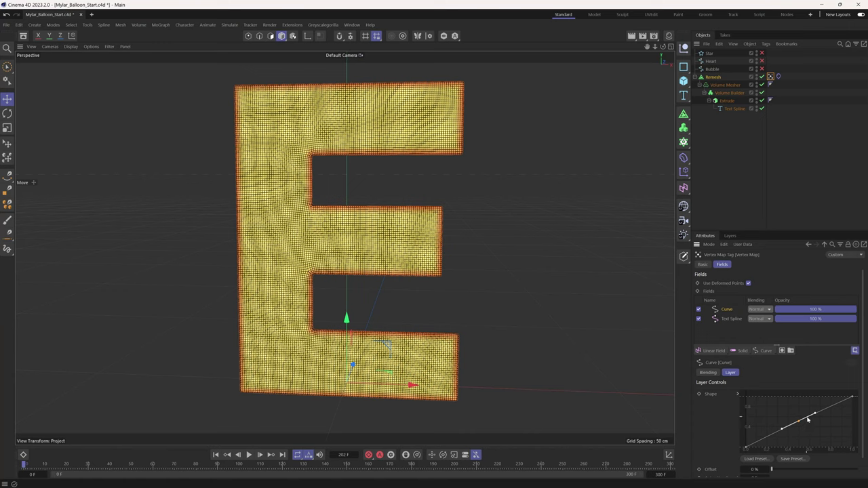
Reshape the vertex map's Curve field layer into a steep S-curve by making its middle handles nearly vertical
mouse_move(807, 419)
left_mouse_down()
mouse_move(801, 399)
mouse_move(797, 425)
mouse_move(786, 423)
left_mouse_up()
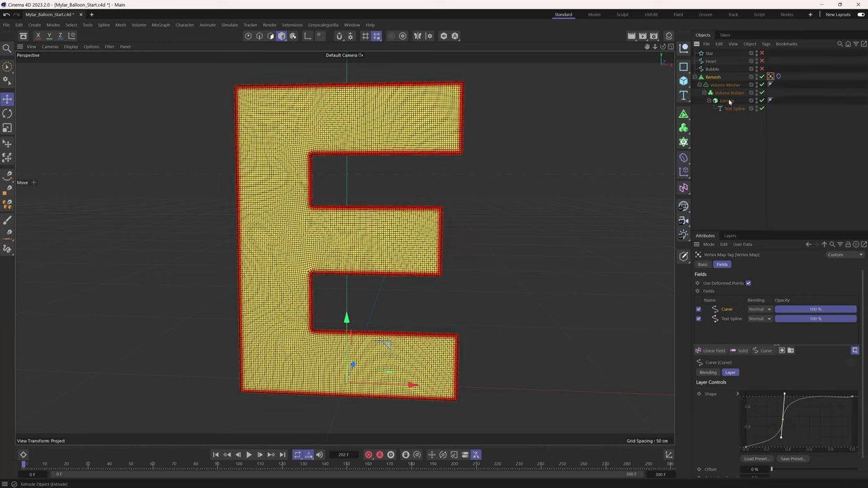
Enable With Force in the Remesh cloth tag's Mix Animation settings, assign the Vertex Map as its map and run the simulation
left_click(779, 77)
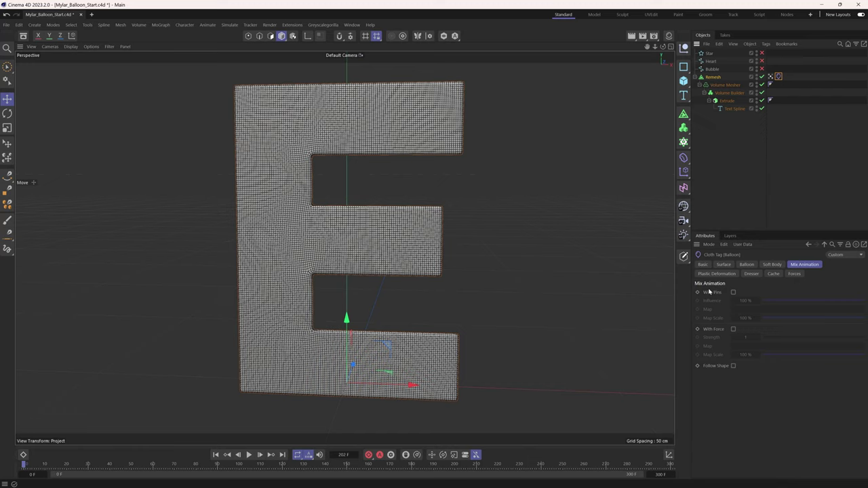
left_click(735, 330)
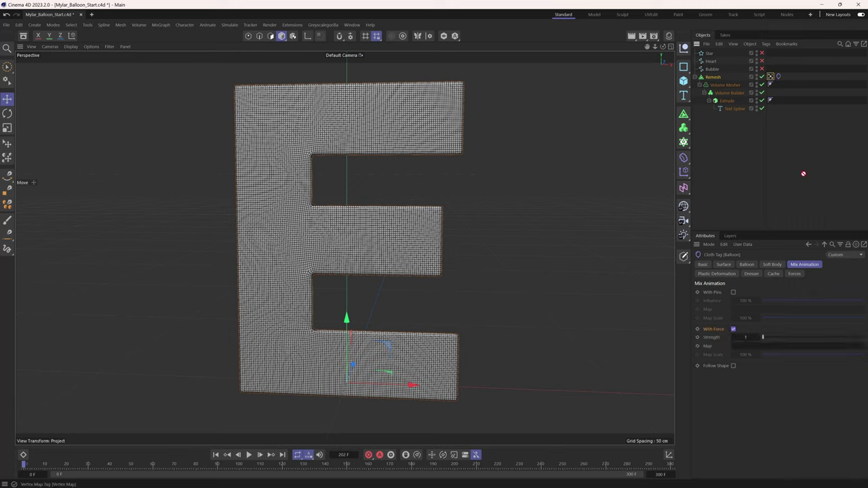
left_click_drag(749, 351, 749, 349)
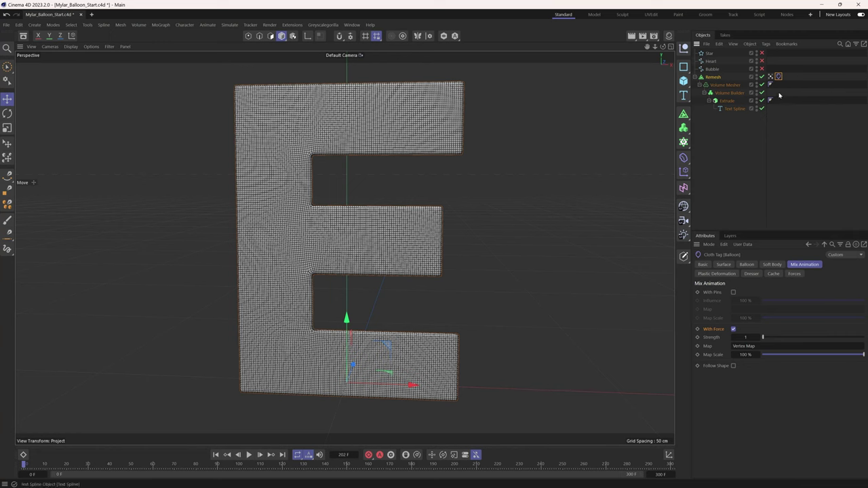
left_click(250, 458)
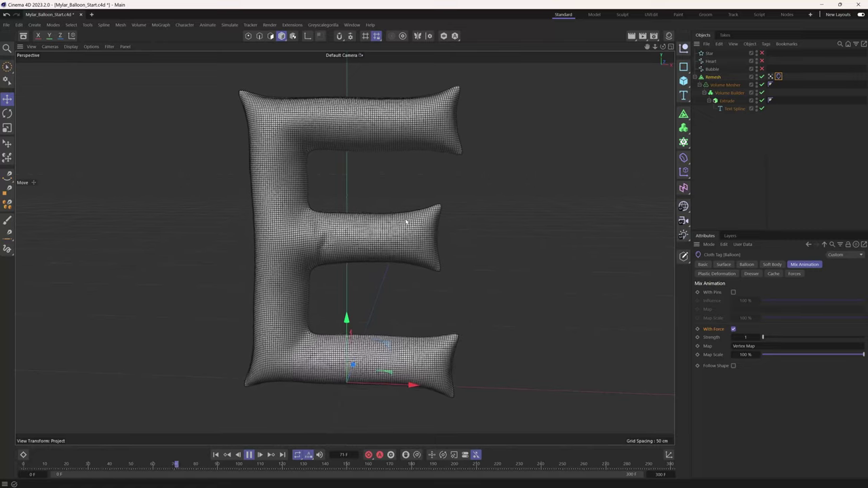
Set the With Force strength to 10 and replay the inflation from the start, viewing the letter from an angle
double_click(746, 338)
type("10")
key("Return")
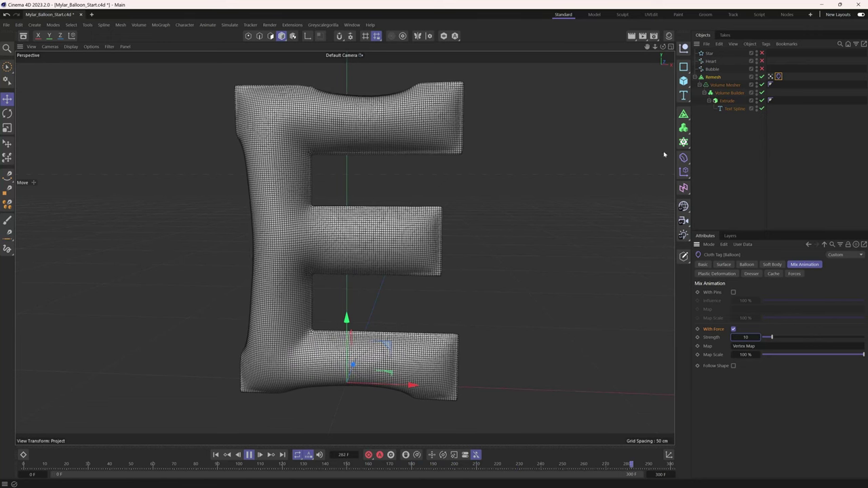
key("F8")
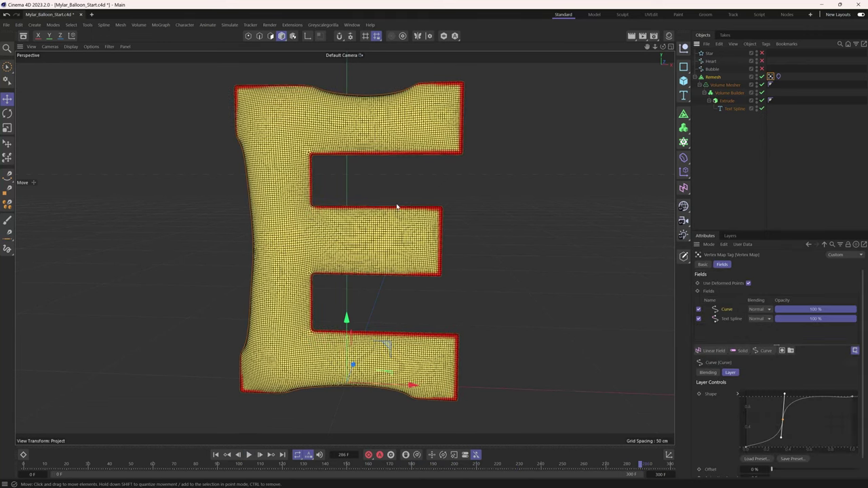
left_click(779, 77)
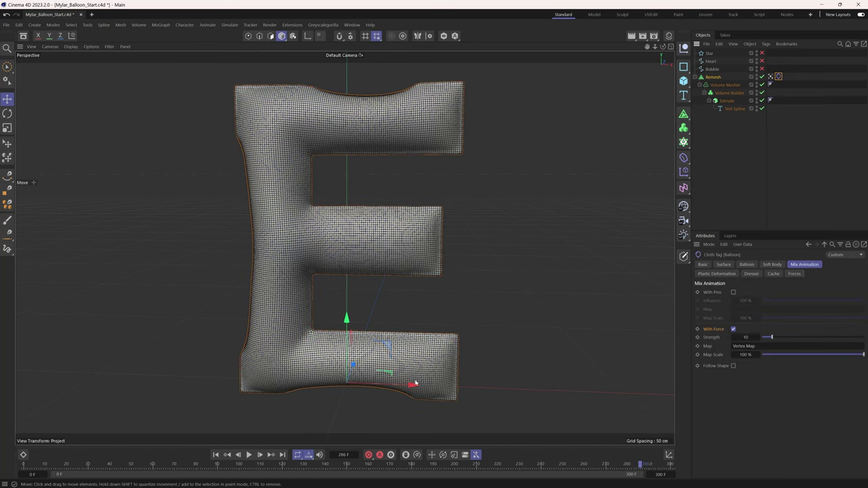
left_click(249, 455)
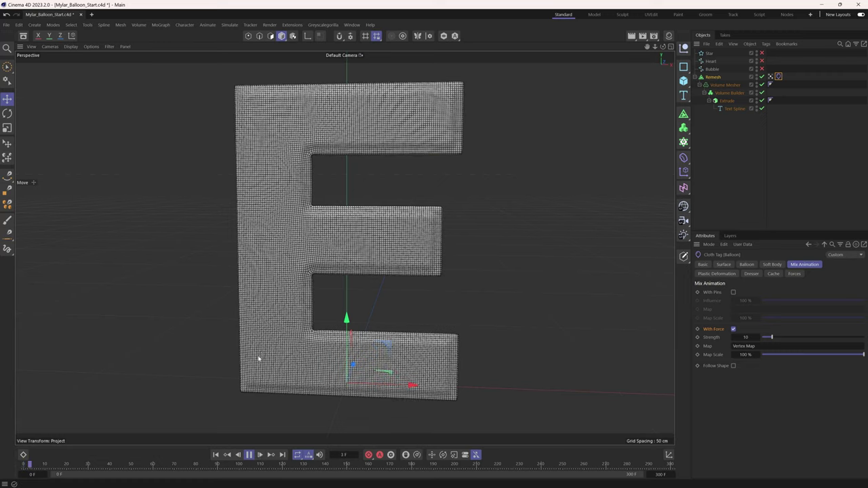
left_click_drag(297, 274, 327, 274, "alt")
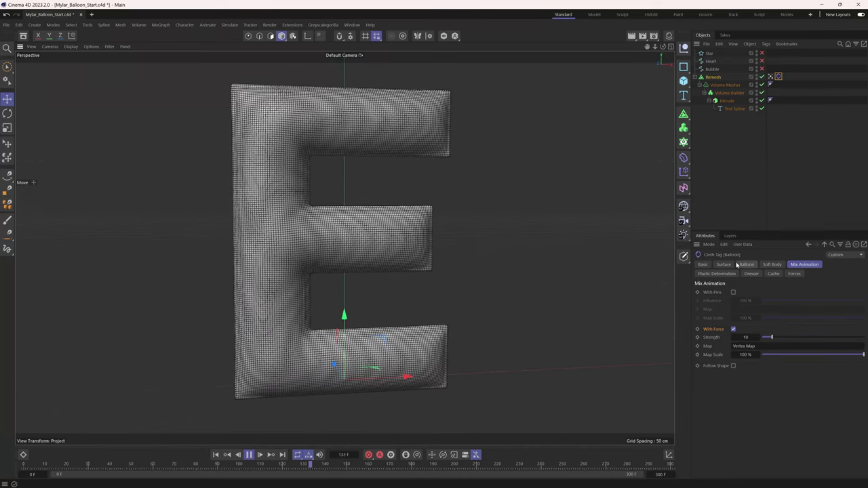
key("F8")
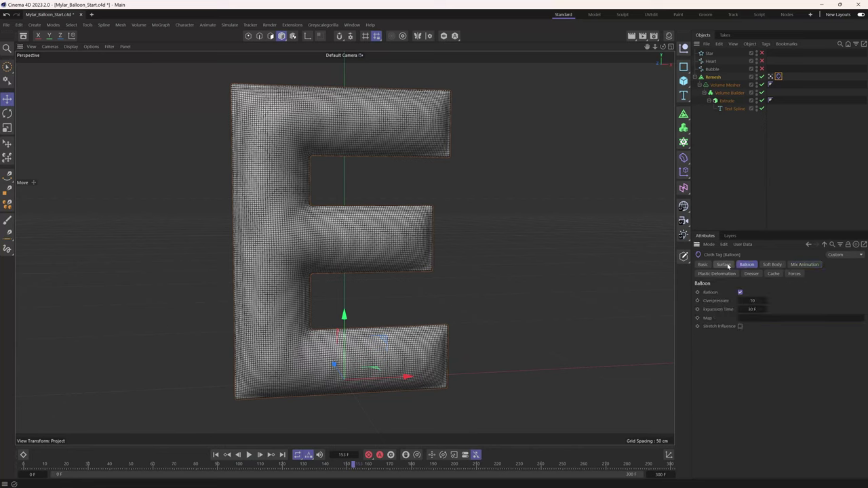
Set the cloth surface's Bendiness to 150 and replay the simulation from the first frame
left_click(723, 265)
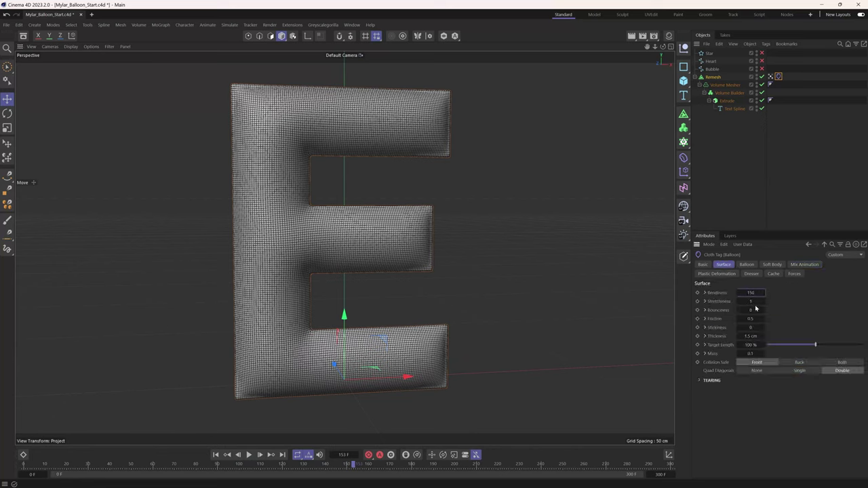
key("shift+f")
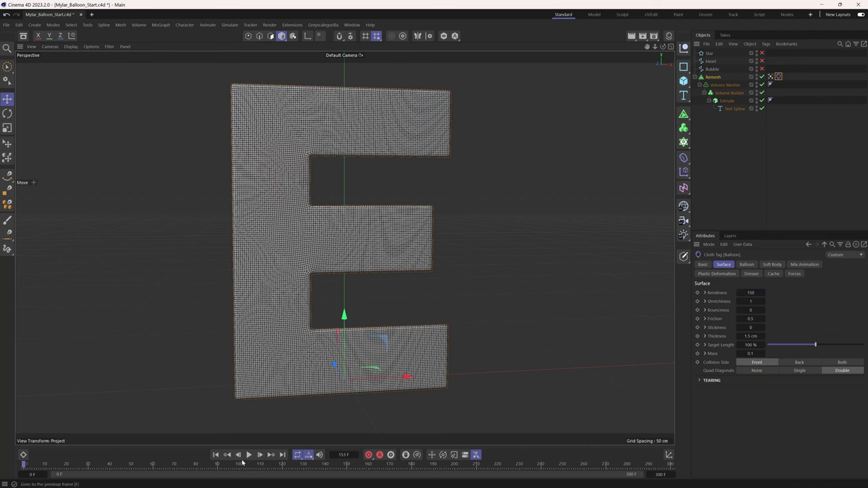
key("F8")
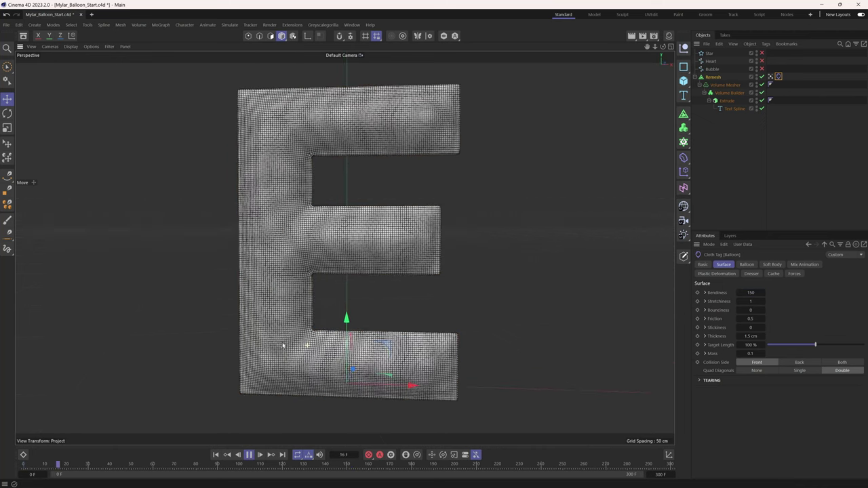
left_click_drag(283, 346, 301, 346, "alt")
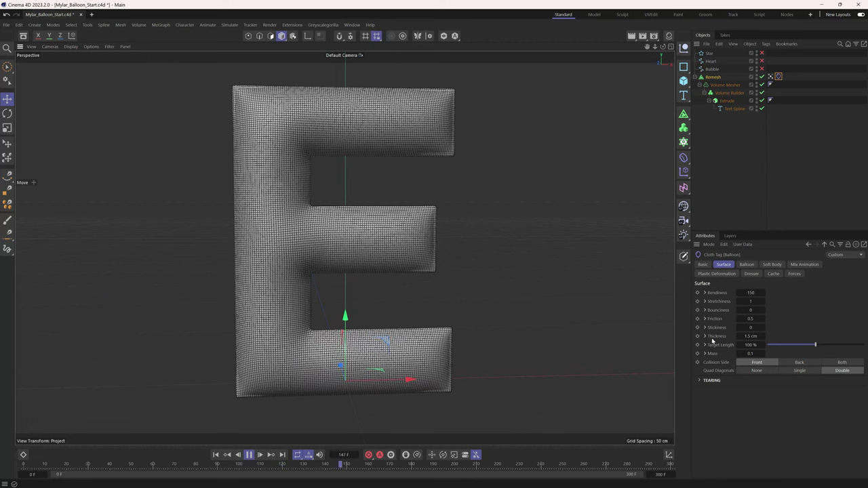
Set the cloth surface's Target Length to 115% and replay the simulation from the start to check the wrinkles
left_click(747, 345)
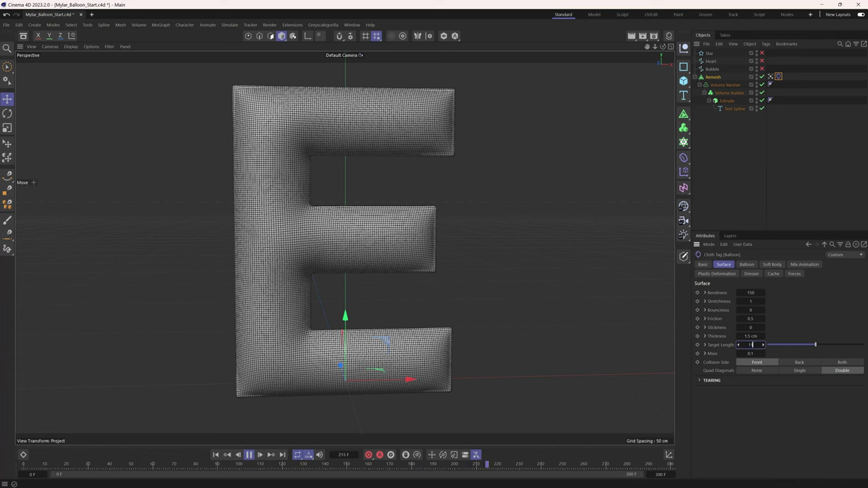
key("Return")
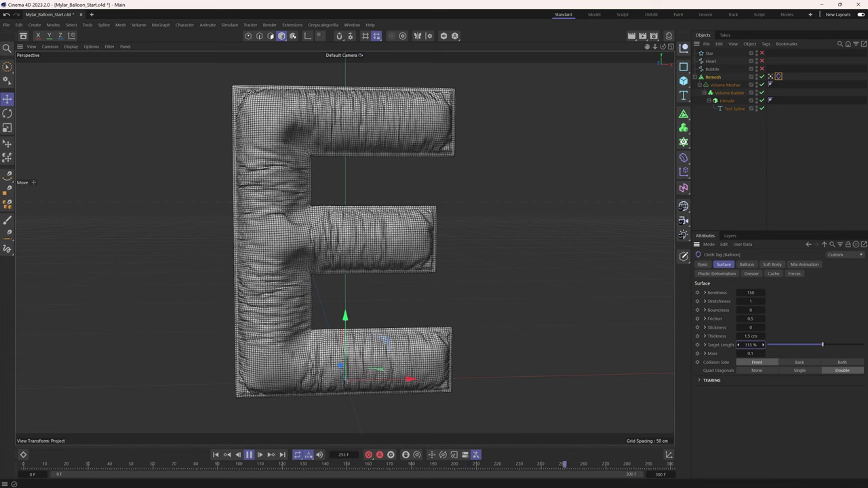
left_click(249, 456)
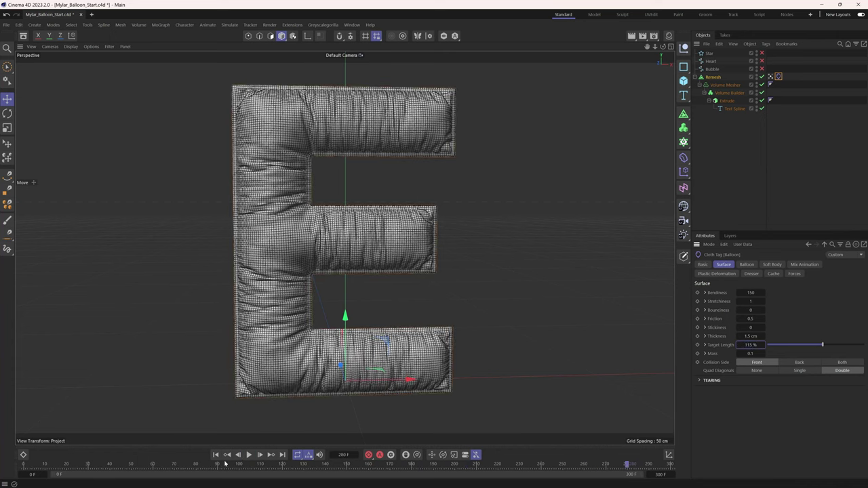
left_click(217, 456)
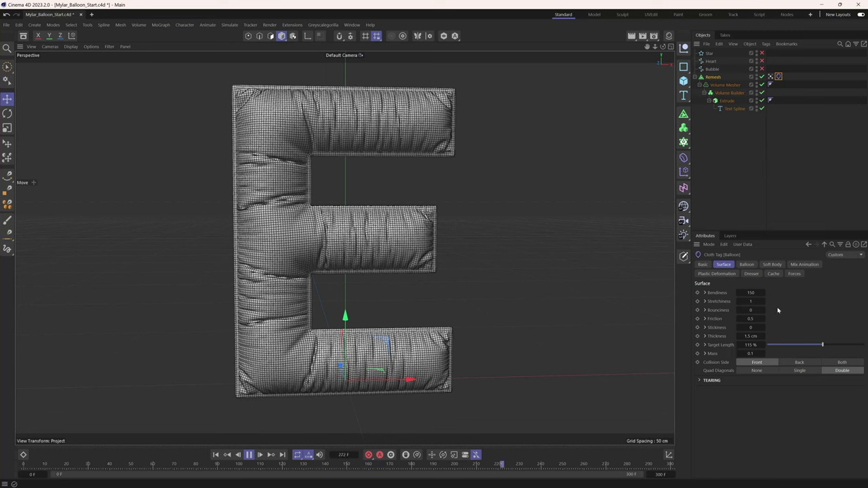
mouse_move(373, 251)
left_mouse_down("alt")
mouse_move(471, 245)
mouse_move(369, 251)
left_mouse_up("alt")
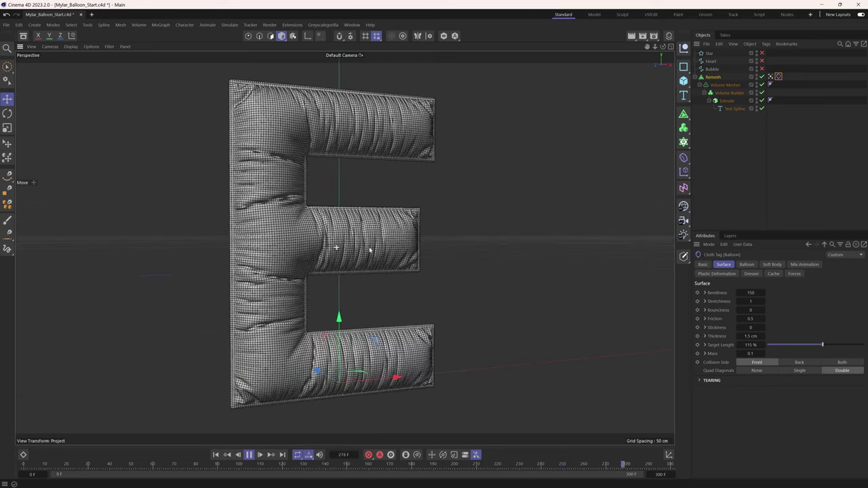
Adjust the cloth tag's balloon Overpressure, let the letter inflate and stop the playback to inspect its seams
left_click(746, 265)
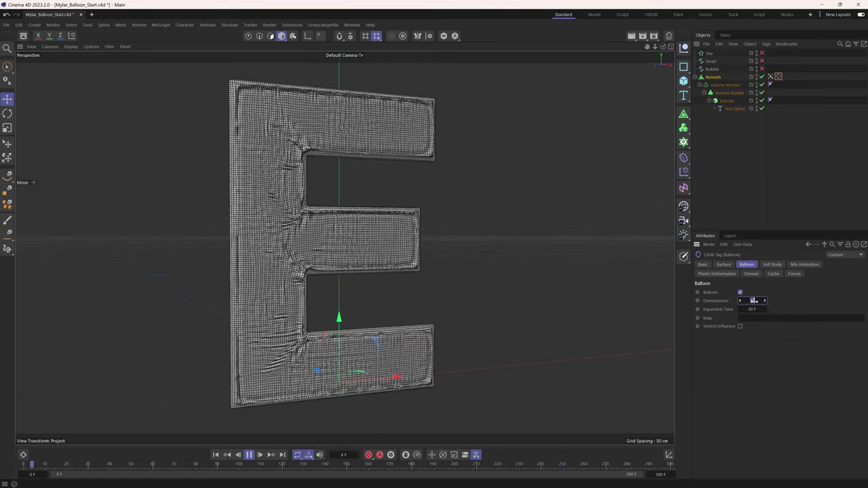
left_click(764, 194)
left_click_drag(319, 240, 352, 215, "alt")
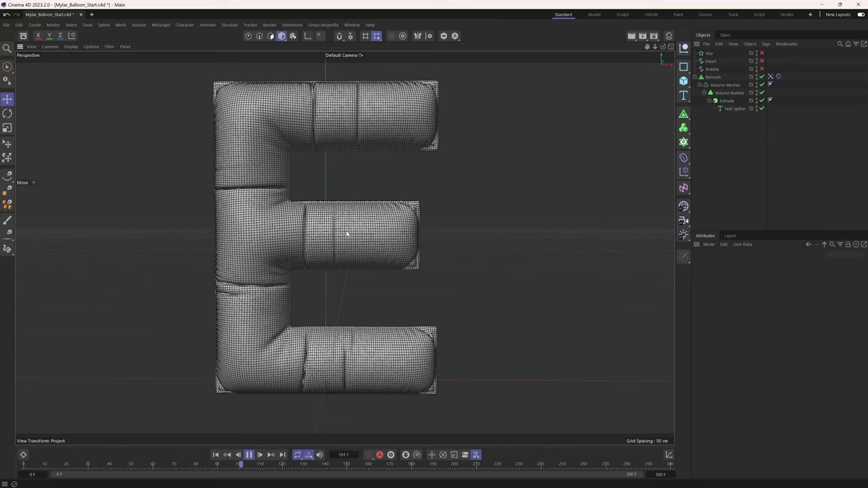
key("F8")
left_click_drag(428, 131, 419, 138, "alt")
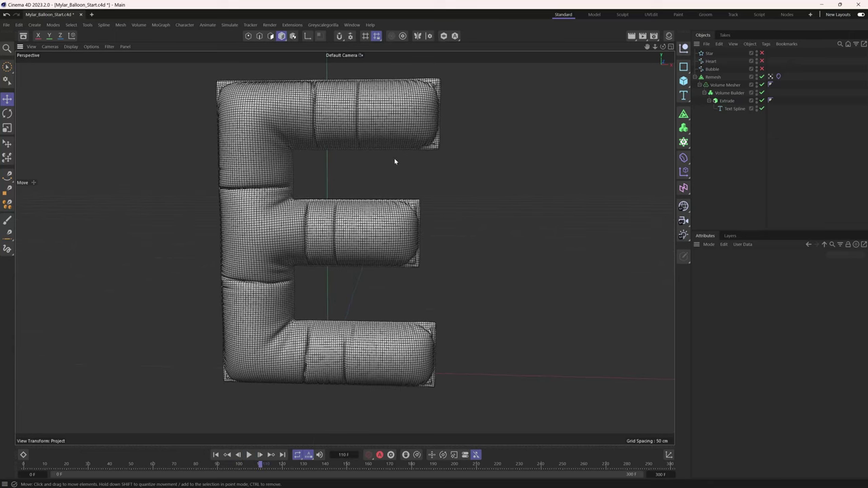
Set the radius of the vertex map's Text Spline field layer to 2 cm and return to the first frame
left_click(771, 76)
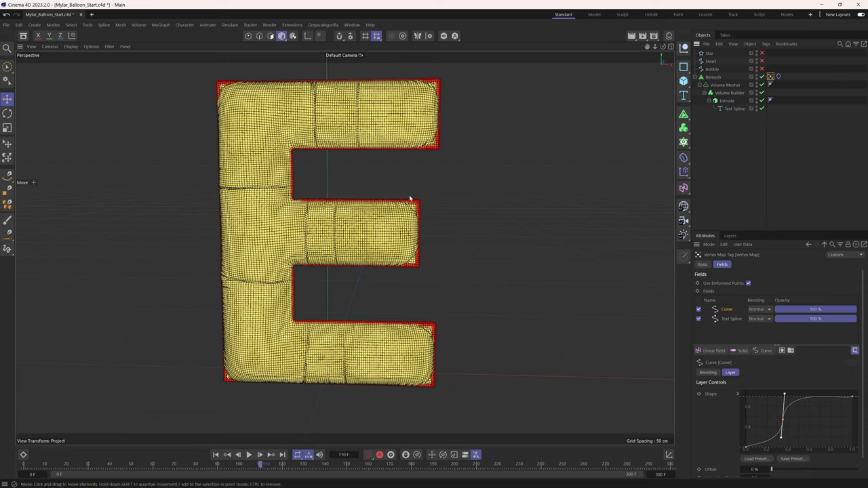
left_click(728, 319)
left_click(755, 419)
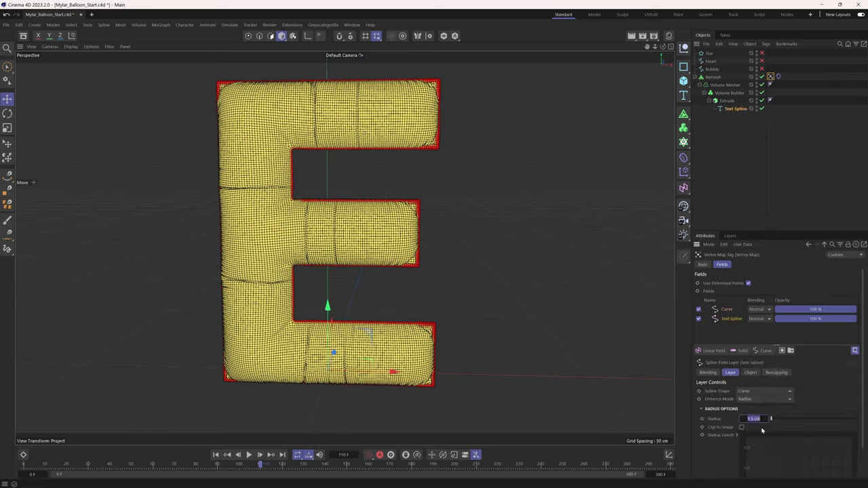
type("2")
key("Return")
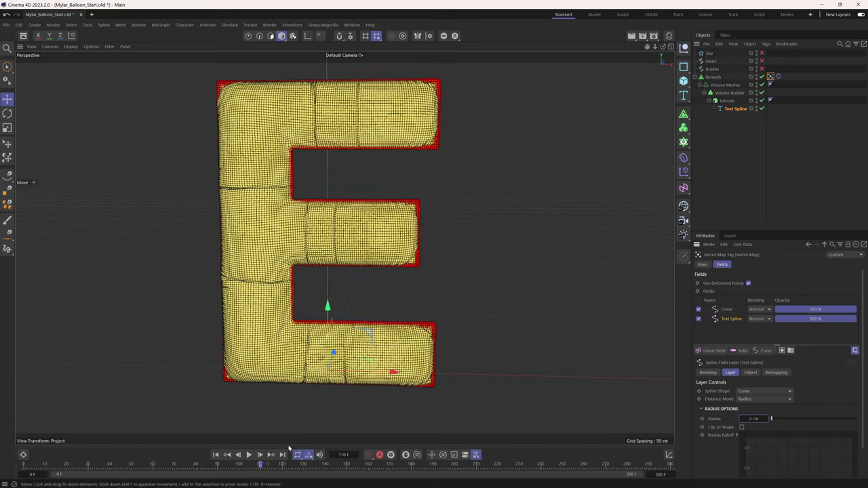
left_click(216, 456)
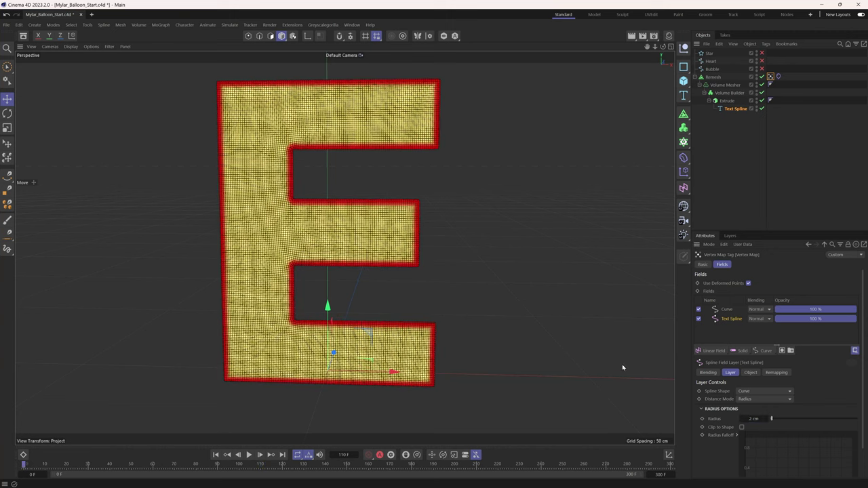
Add a Random Field to the vertex map, place it between the Curve and Text Spline layers and set its blending to Overlay
left_click(718, 351)
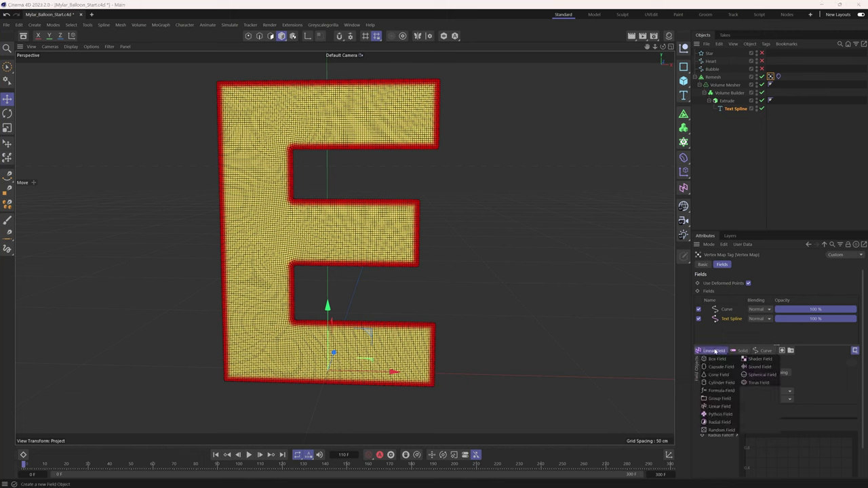
left_click(714, 430)
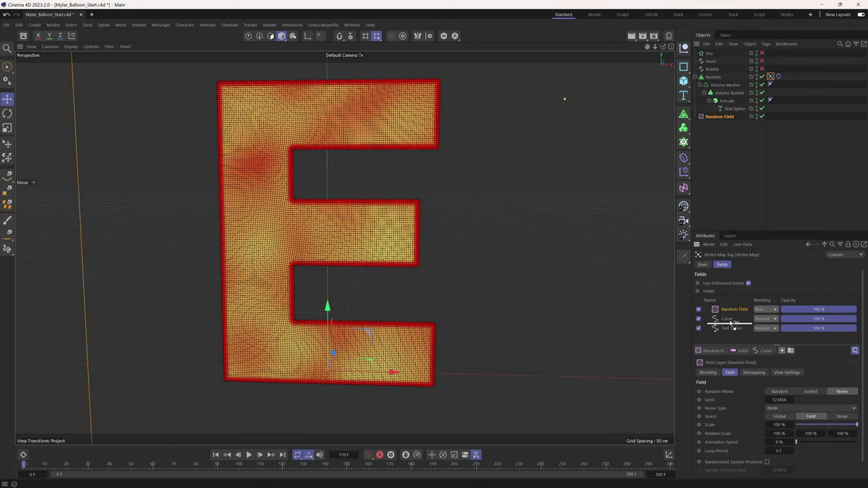
left_click_drag(732, 323, 732, 321)
left_click(765, 319)
left_click(769, 391)
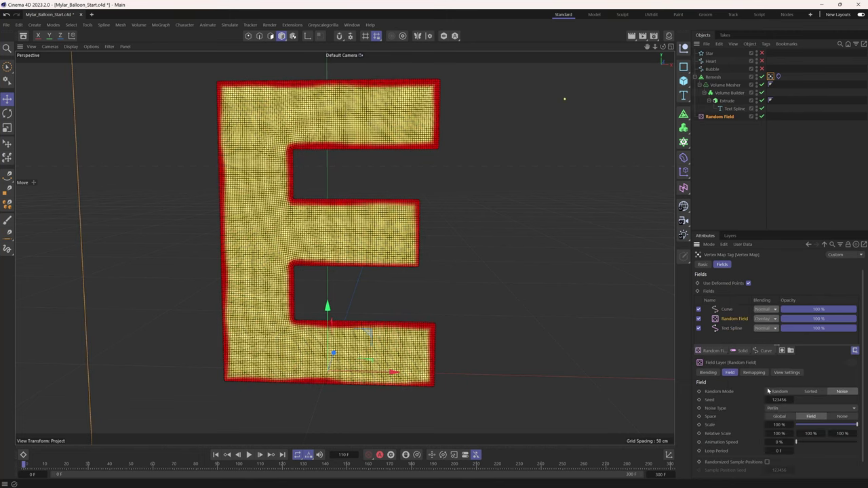
Reduce the Random Field's noise scale to about 7% and set its remapping Inner Offset to 14%
left_click_drag(765, 425, 739, 429)
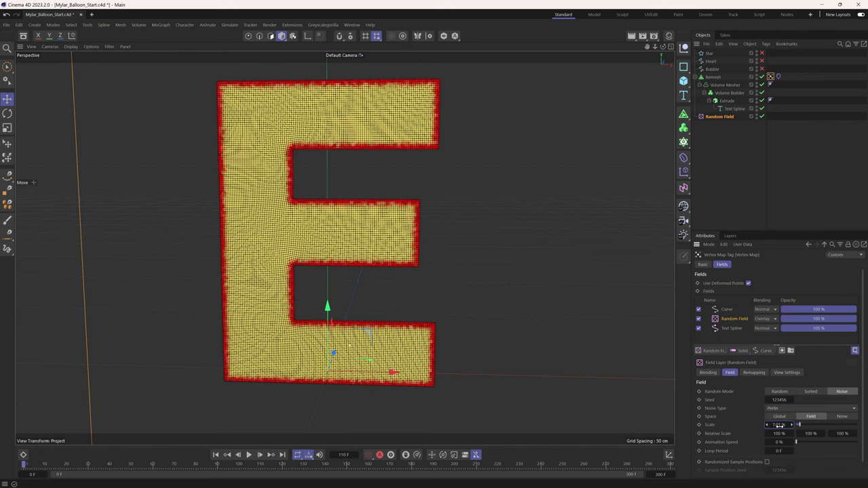
left_click(754, 374)
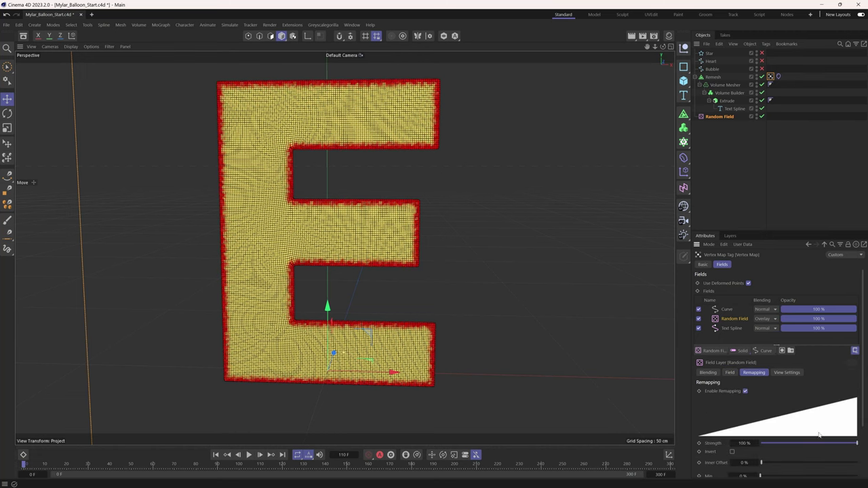
scroll(862, 392, "down", 3)
mouse_move(778, 403)
left_mouse_down()
mouse_move(814, 403)
mouse_move(774, 400)
left_mouse_up()
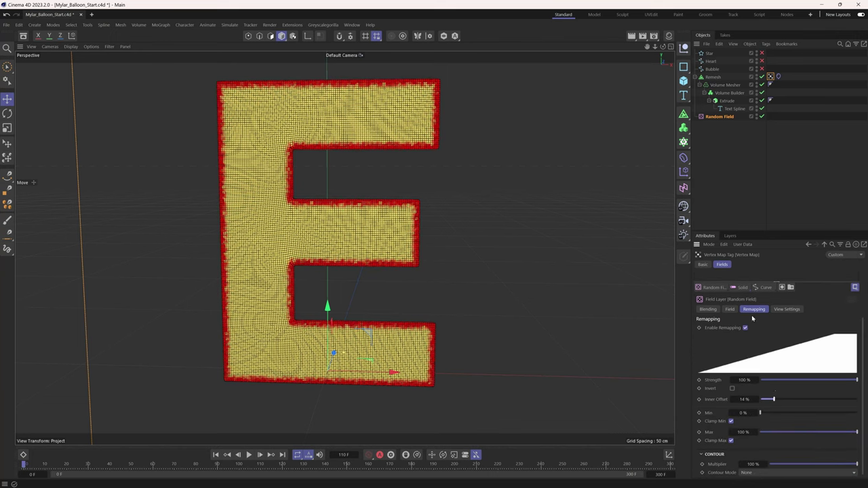
Lower the Random Field's Inner Offset, compare the map with remapping off and on, and reopen the noise settings
scroll(827, 324, "up", 3)
left_click_drag(832, 319, 865, 320)
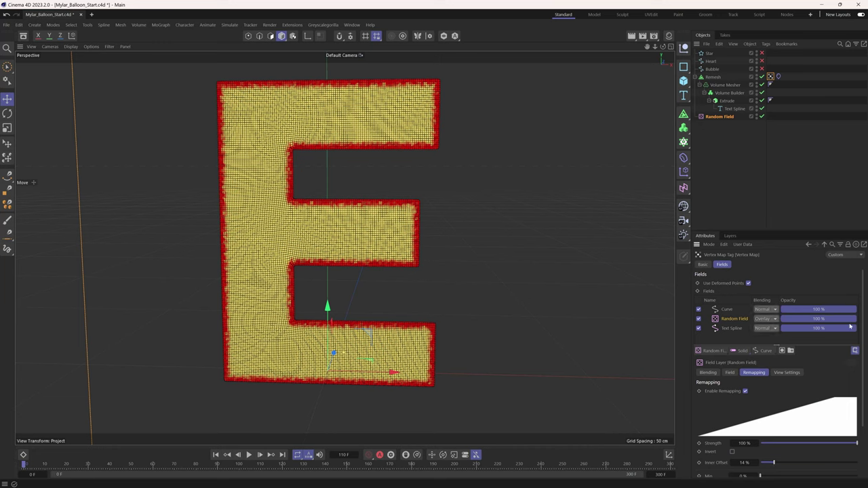
scroll(856, 346, "down", 1)
left_click_drag(765, 435, 766, 431)
left_click(744, 360)
left_click(744, 360)
left_click(730, 340)
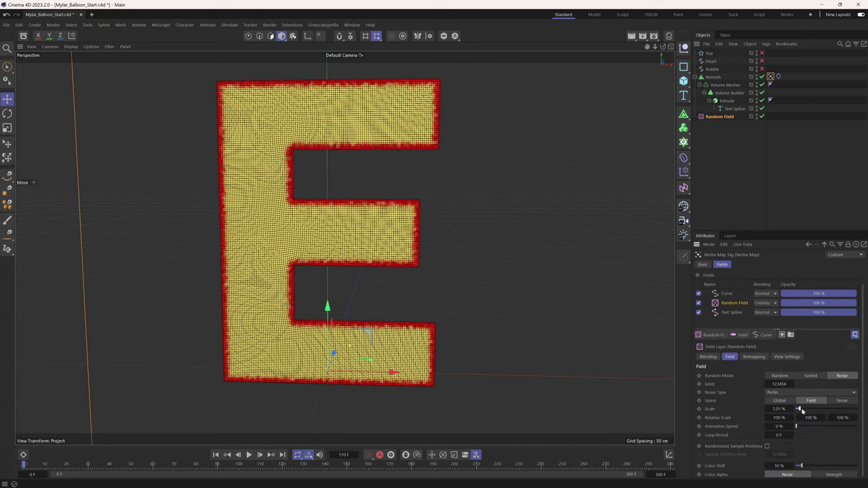
Raise the Random Field's noise scale to about 9%, deselect the vertex map and play the cloth simulation
left_click_drag(802, 411, 799, 410)
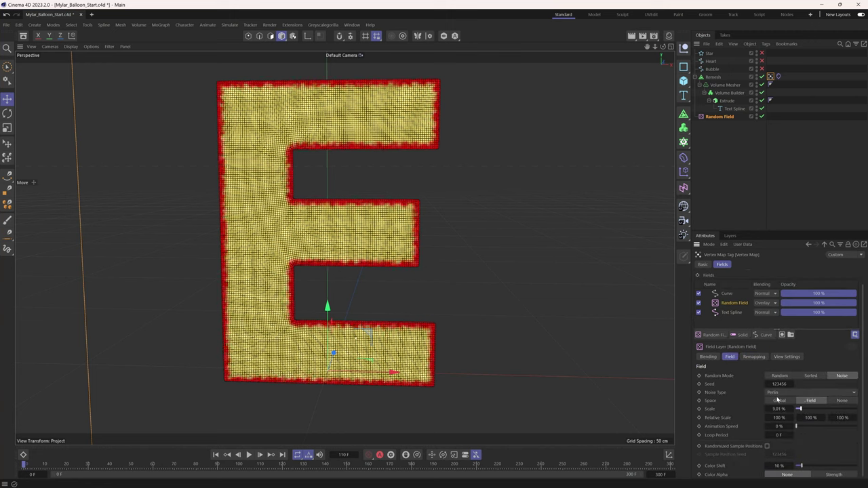
left_click(749, 169)
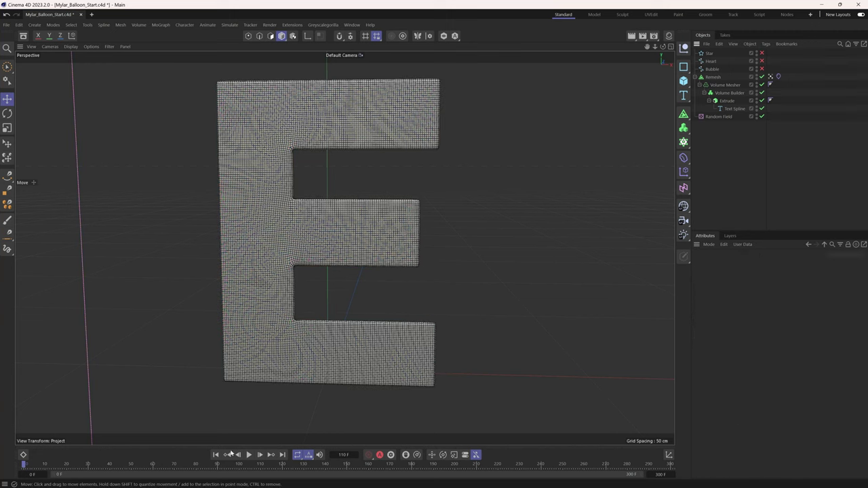
key("F8")
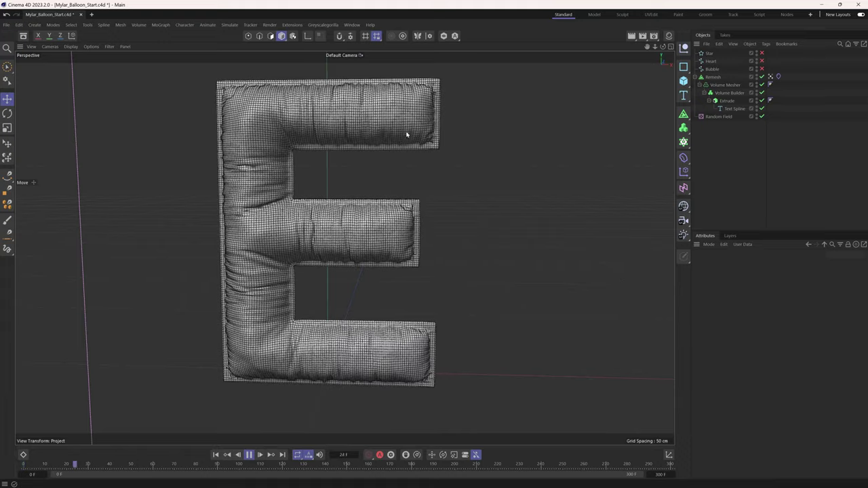
Examine the vertex map on the inflating letter from the side and the front during playback
left_click(771, 78)
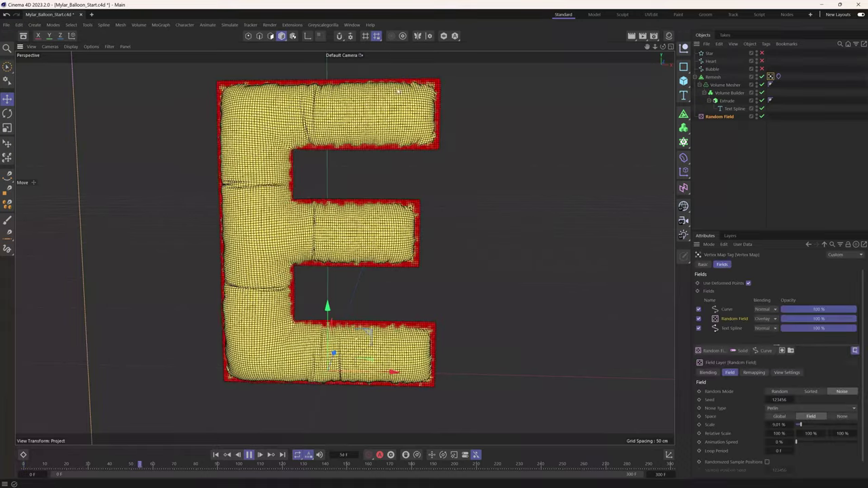
left_click_drag(399, 88, 176, 244, "alt")
right_click_drag(177, 245, 35, 341, "alt")
left_click_drag(34, 341, 95, 314, "alt")
right_click_drag(95, 313, 66, 299, "alt")
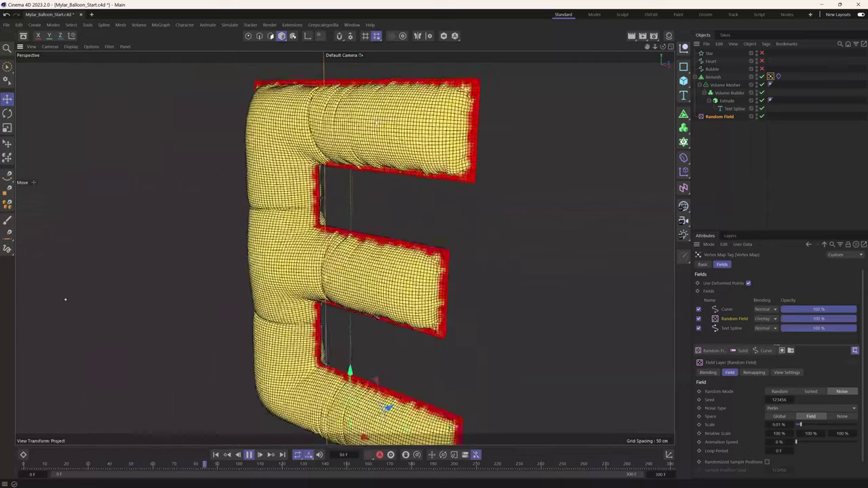
left_click_drag(66, 299, 271, 204, "alt")
left_click_drag(378, 128, 407, 122, "alt")
right_click_drag(407, 122, 475, 112, "alt")
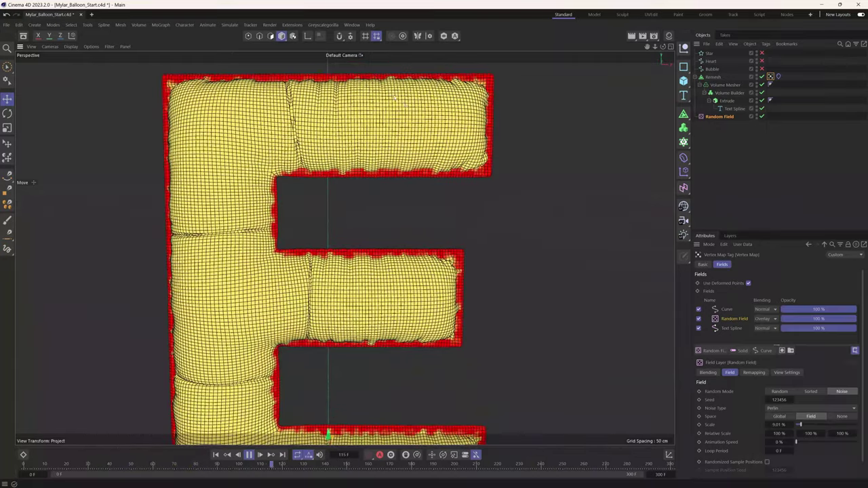
Set the cloth tag's With Force strength to 5, then examine the letter's seams and upper corner in the replayed simulation
left_click(778, 76)
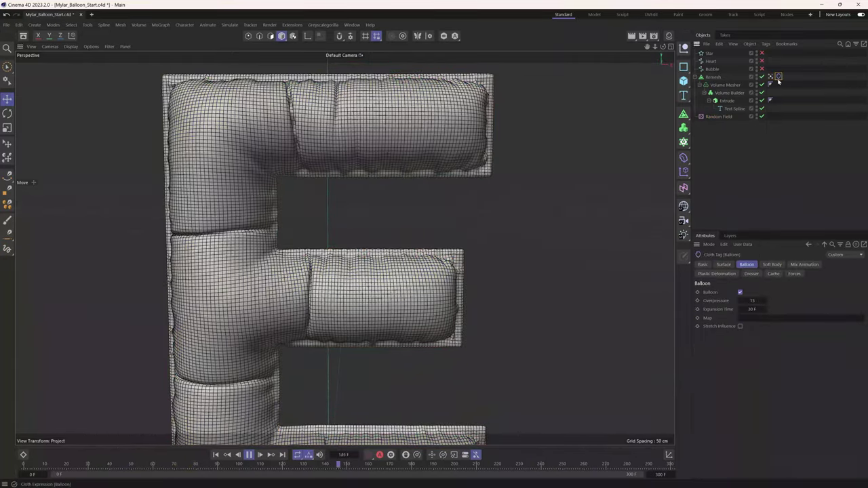
left_click(804, 265)
left_click(749, 337)
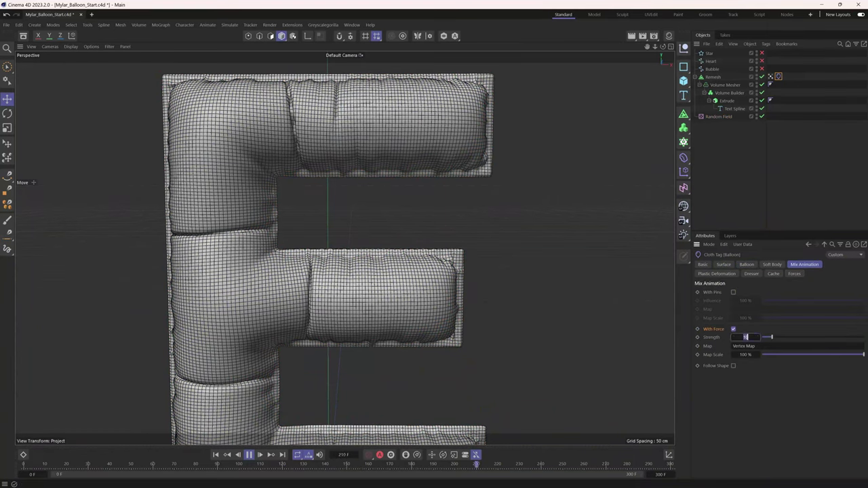
type("6")
key("Return")
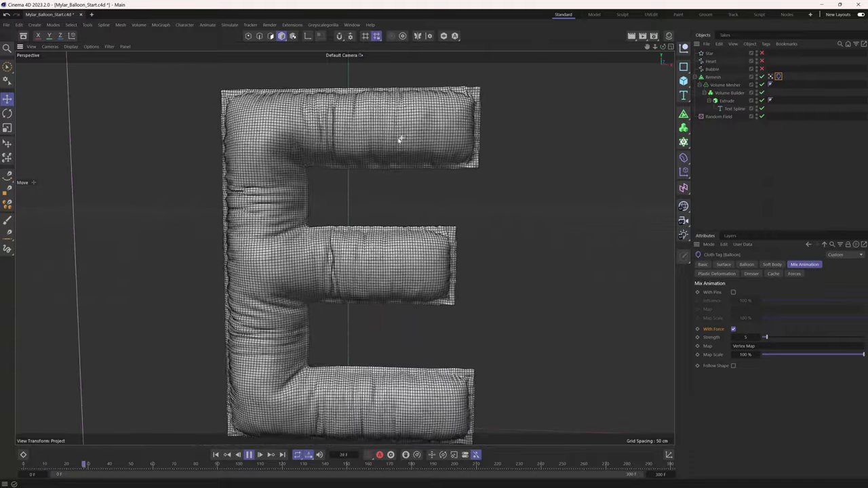
left_click_drag(400, 139, 195, 125, "alt")
right_click_drag(219, 108, 269, 125, "alt")
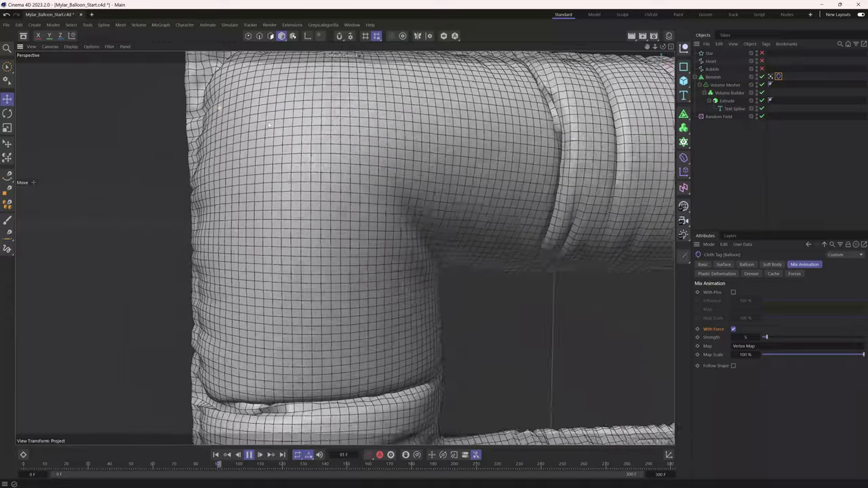
left_click_drag(269, 125, 208, 124, "alt")
key("F8")
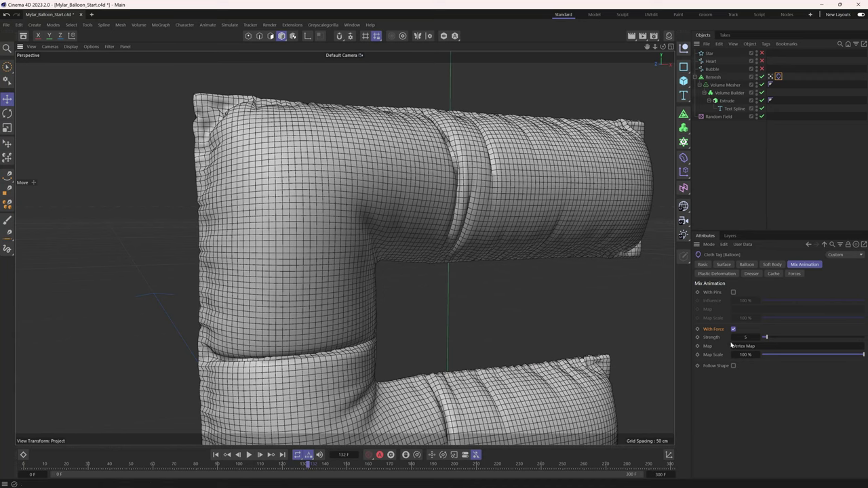
Assign the vertex map to the Map setting of the cloth tag's Balloon properties
left_click(746, 265)
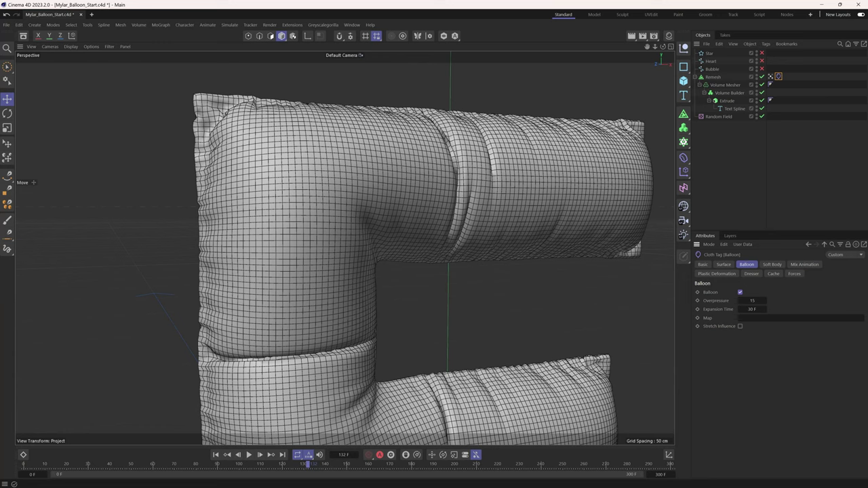
left_click(771, 76)
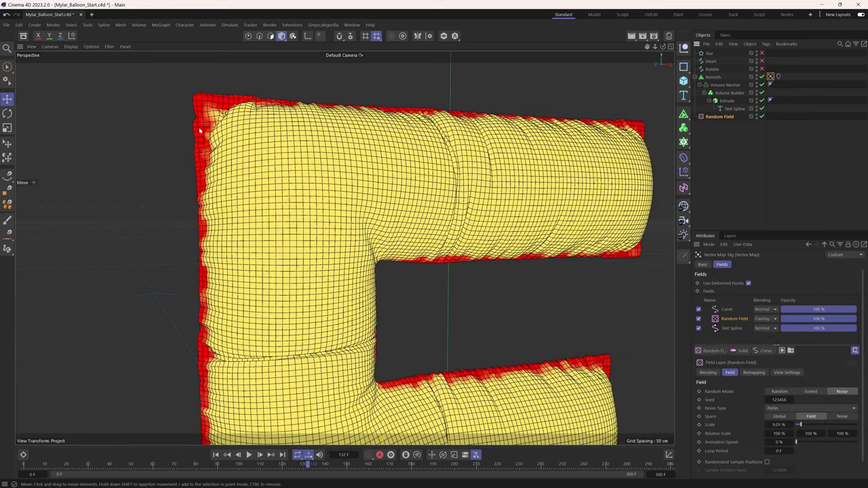
left_click(778, 77)
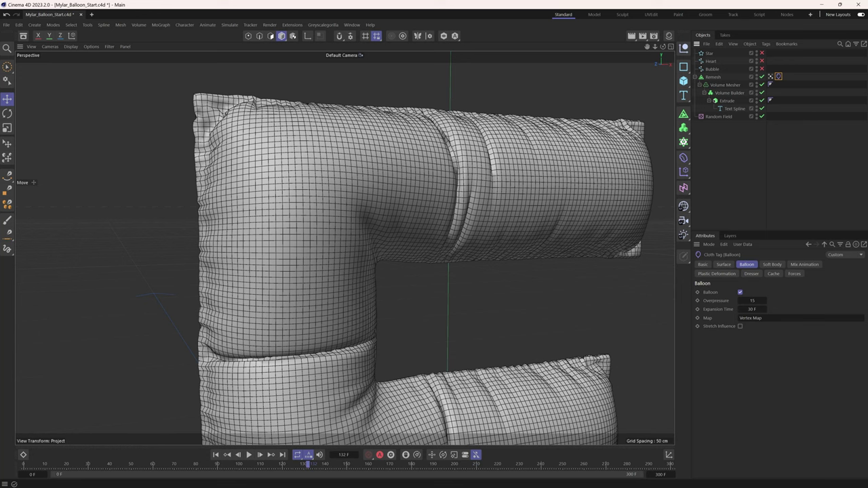
Replay the simulation from the first frame and examine the seams up close and on the whole letter
left_click(215, 456)
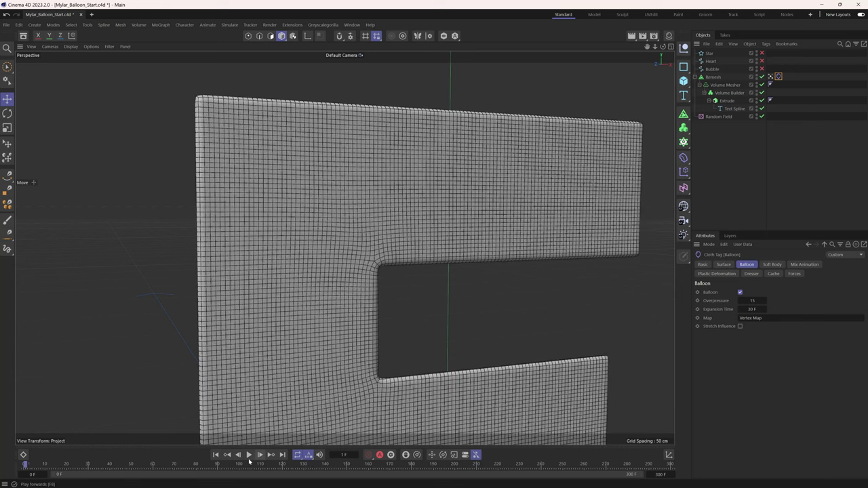
left_click(249, 455)
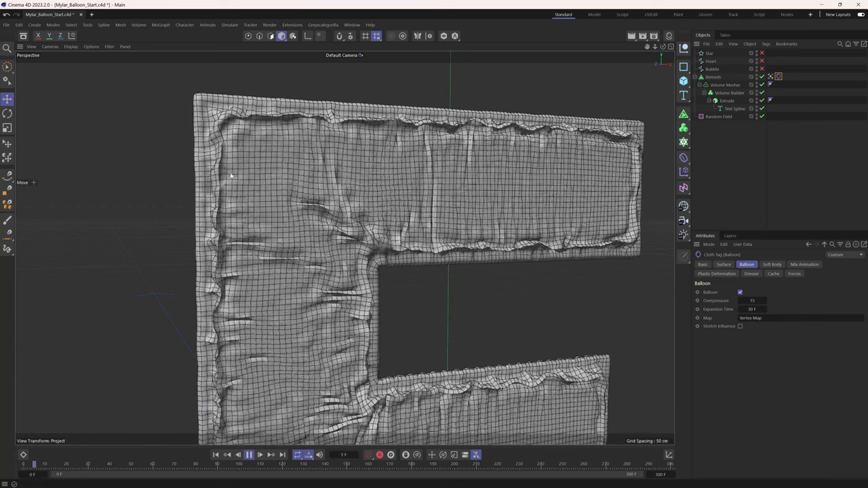
left_click_drag(201, 159, 226, 157, "alt")
scroll(211, 112, "up", 5)
scroll(227, 114, "down", 5)
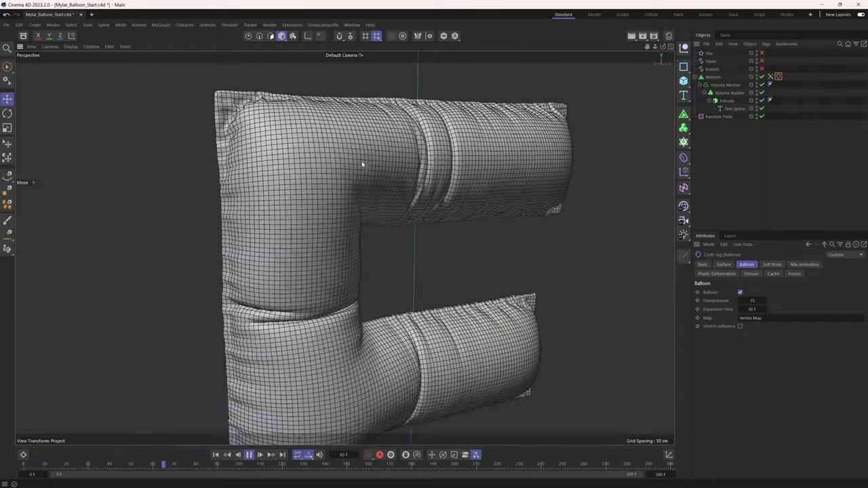
middle_click_drag(417, 174, 346, 140, "alt")
scroll(347, 140, "down", 4)
left_click_drag(287, 162, 299, 205, "alt")
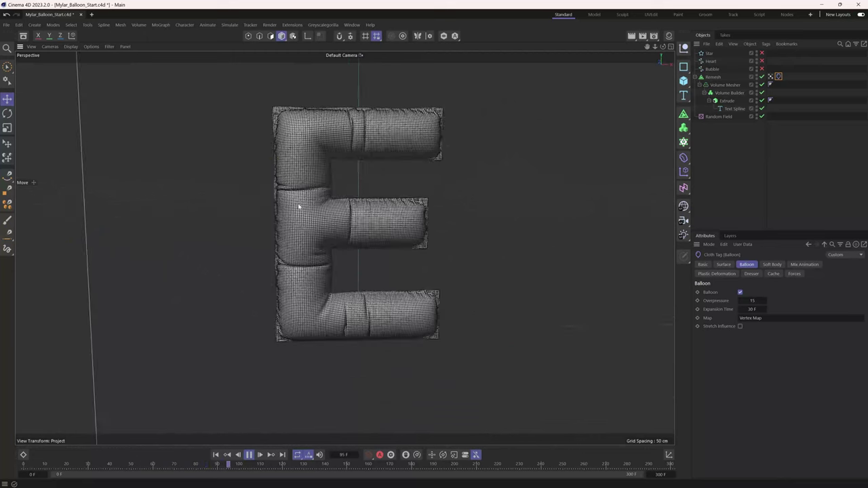
scroll(374, 223, "up", 4)
middle_click_drag(366, 224, 312, 246, "alt")
scroll(333, 237, "down", 2)
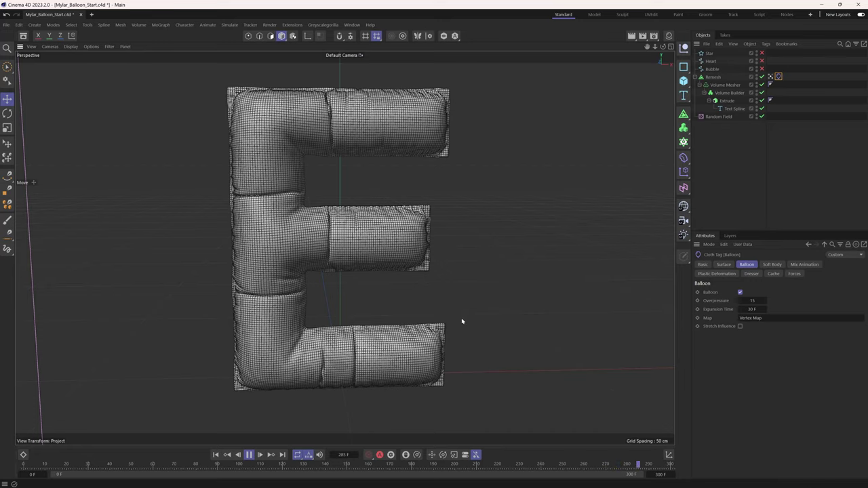
Set the radius of the vertex map's Text Spline layer to 3 cm and view the simulated letter without the map
left_click(772, 77)
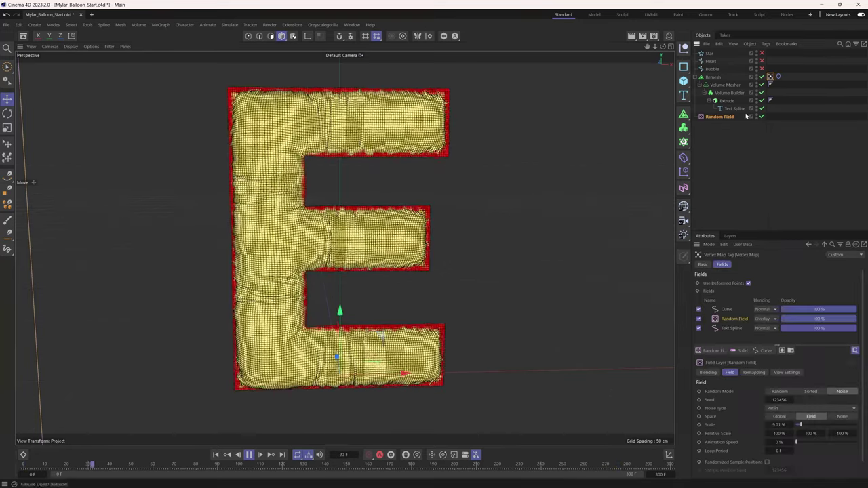
left_click(733, 329)
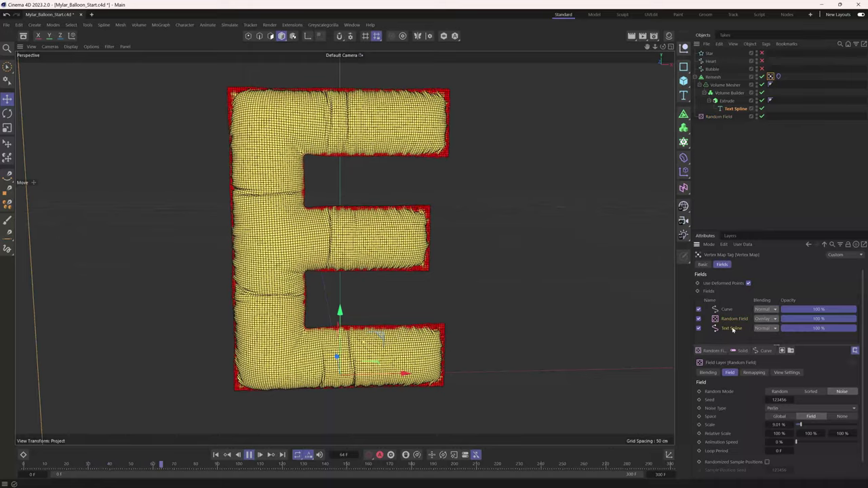
double_click(755, 419)
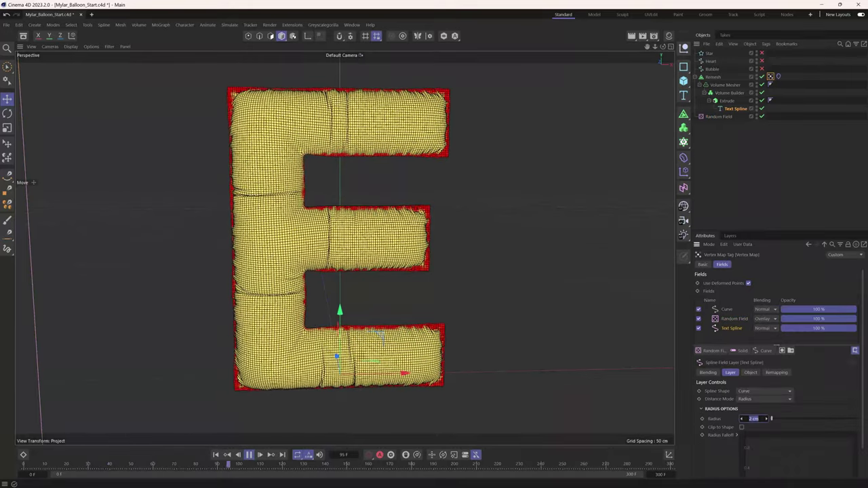
type("3")
key("Return")
left_click(788, 215)
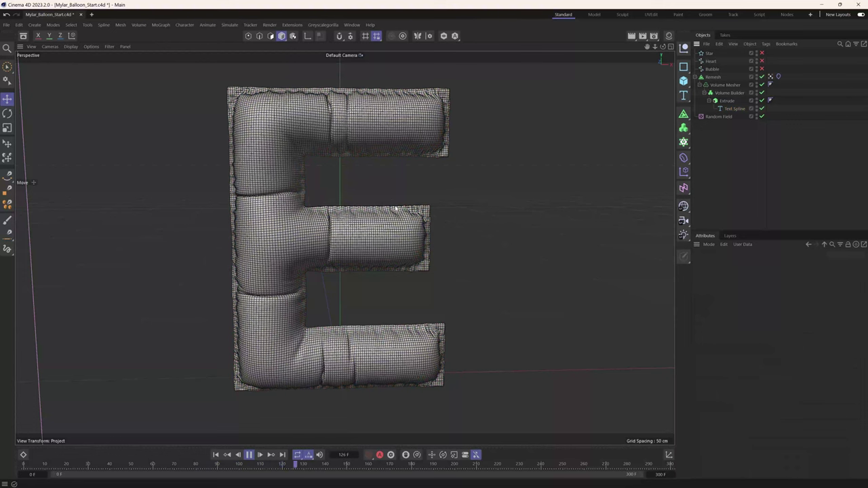
Set the radius of the vertex map's Text Spline layer to 1.5 cm and hide the map display
left_click(735, 109)
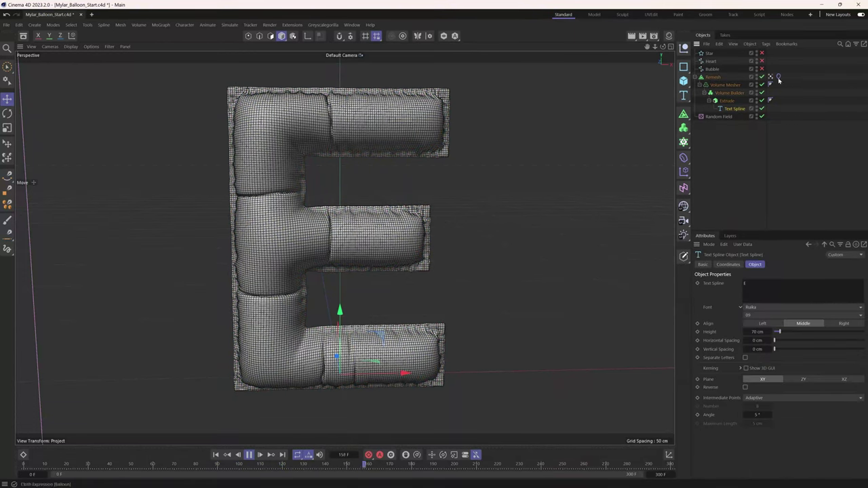
left_click(772, 77)
left_click(755, 419)
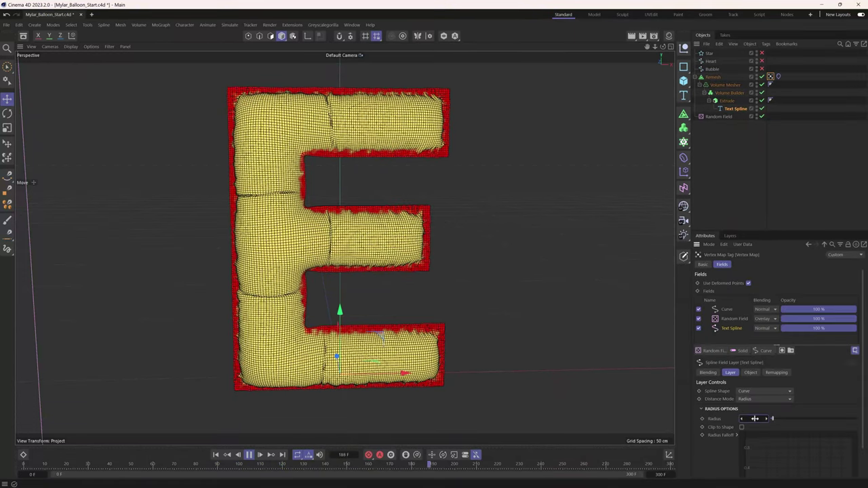
left_click(814, 172)
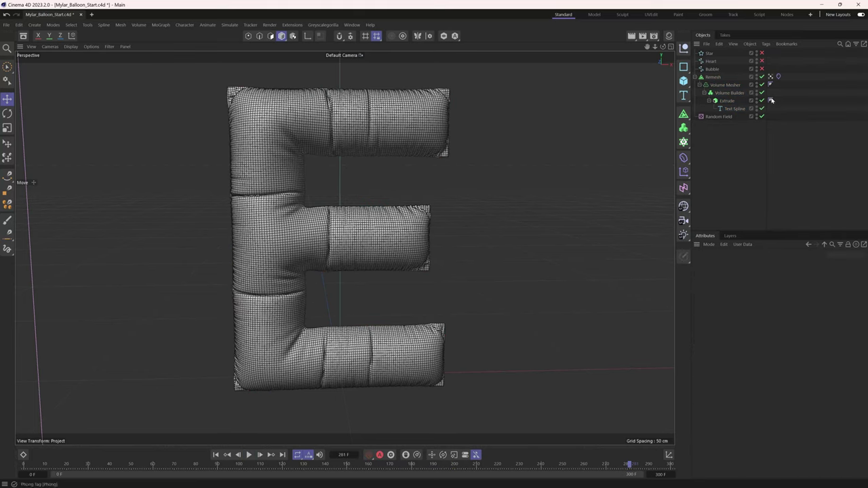
Set the Text Spline layer's radius to 2 cm and shift the Curve layer's middle point to narrow the red seam area
left_click(770, 77)
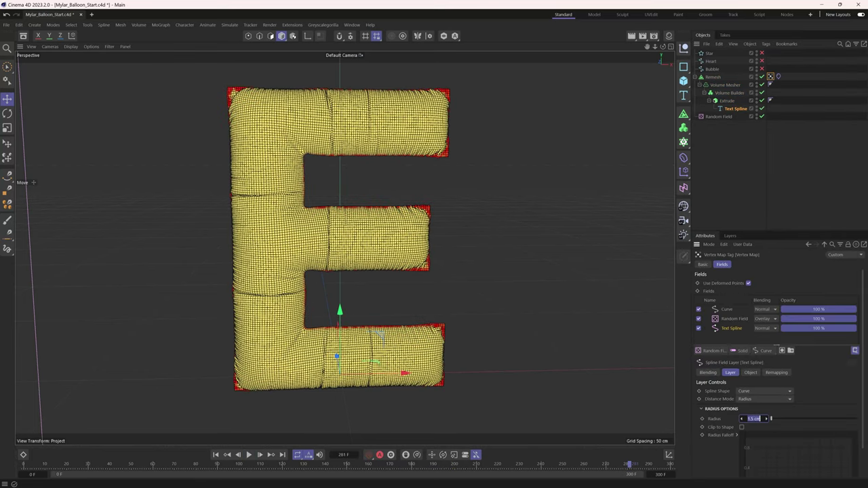
left_click(217, 457)
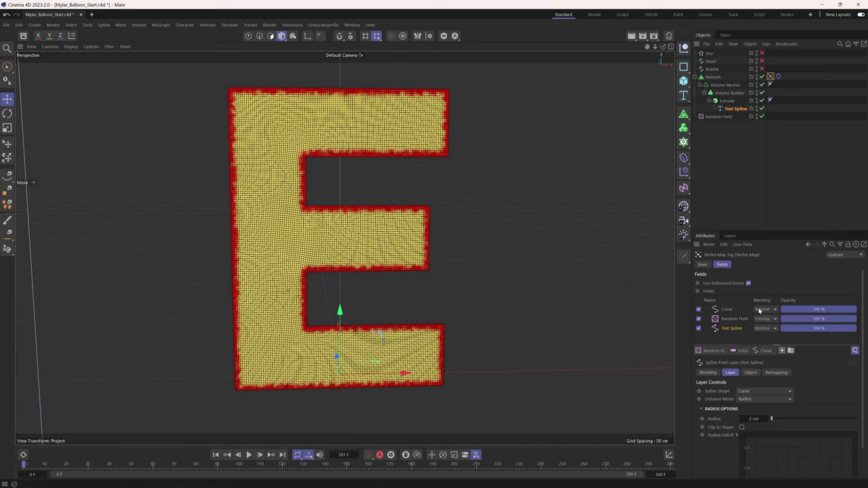
left_click(766, 351)
left_click_drag(786, 424, 801, 422)
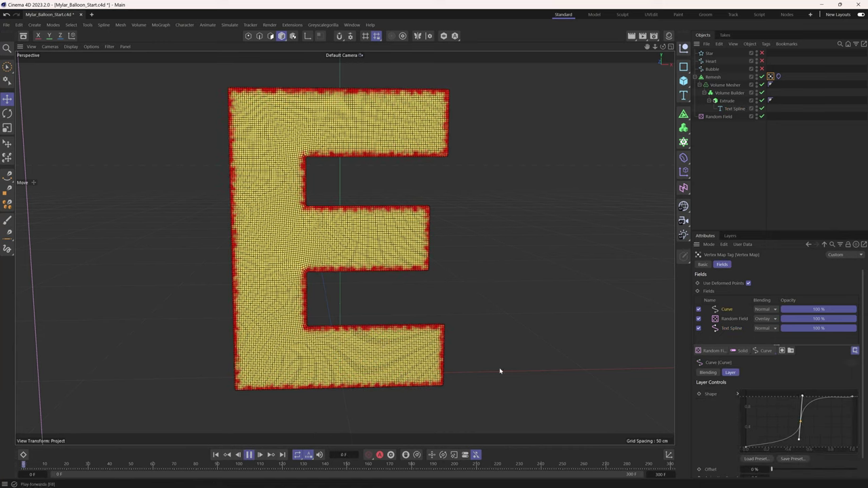
Play the simulation with the cloth tag selected and examine the balloon's upper arms and seams from an angle
left_click(778, 76)
key("F8")
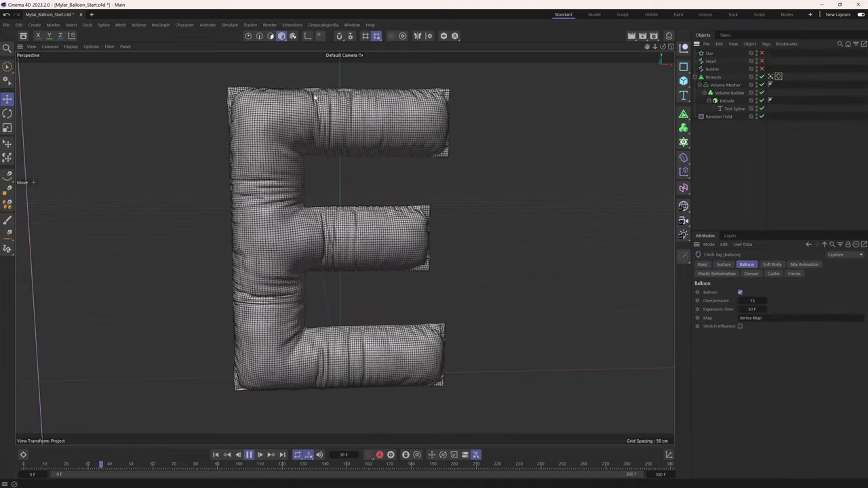
left_click_drag(428, 136, 363, 140, "alt")
right_click_drag(434, 129, 463, 127, "alt")
left_click_drag(463, 126, 499, 130, "alt")
Set the cloth tag's With Force strength to 4 and check the letter from the side
left_click(772, 265)
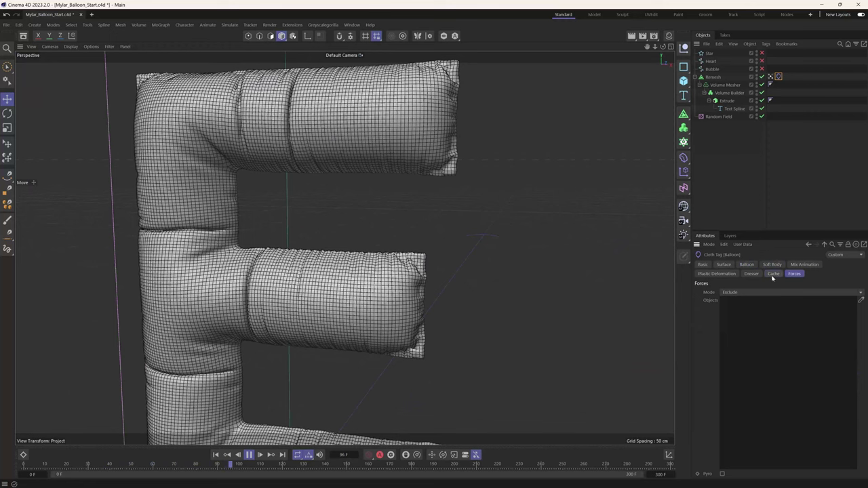
left_click(804, 265)
type("4")
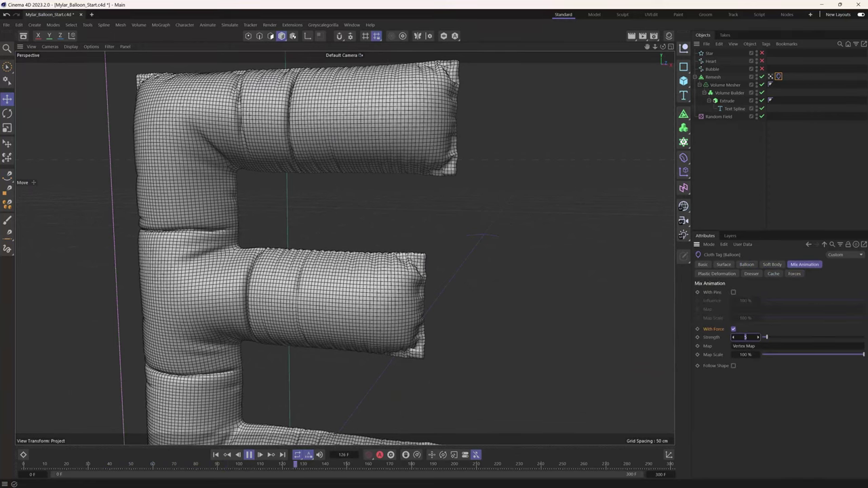
key("Return")
left_click_drag(406, 167, 468, 216, "alt")
Set the cloth tag's With Force strength to 2 and inspect the ends of the arms
double_click(745, 337)
type("2")
key("Return")
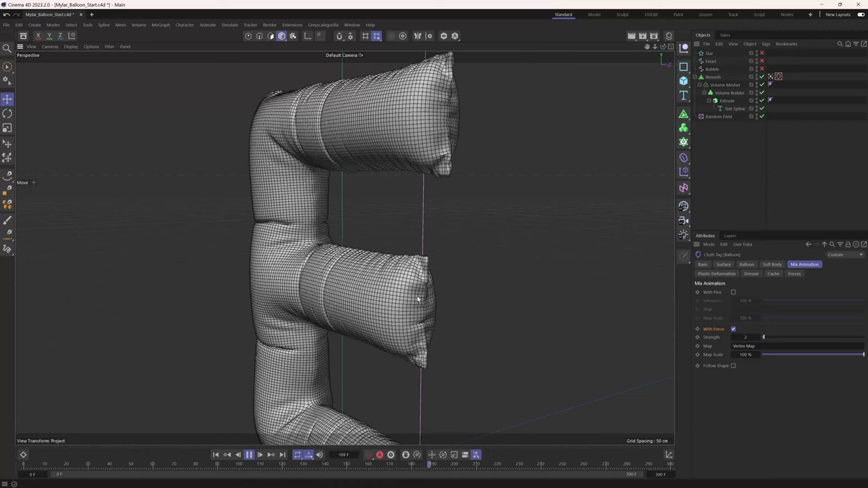
left_click_drag(414, 296, 442, 303, "alt")
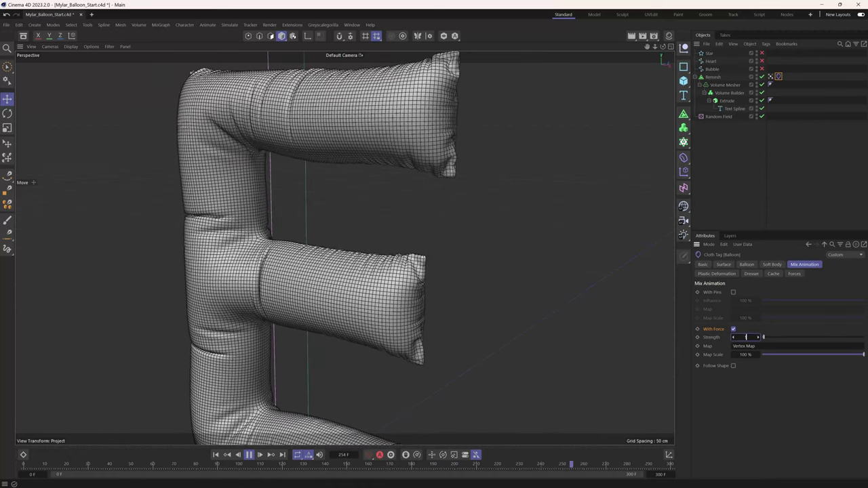
Set the cloth tag's With Force strength to 20, check the seams in the simulation and select the Remesh object
type("20")
key("Return")
left_click_drag(326, 278, 404, 285, "alt")
left_click(310, 118)
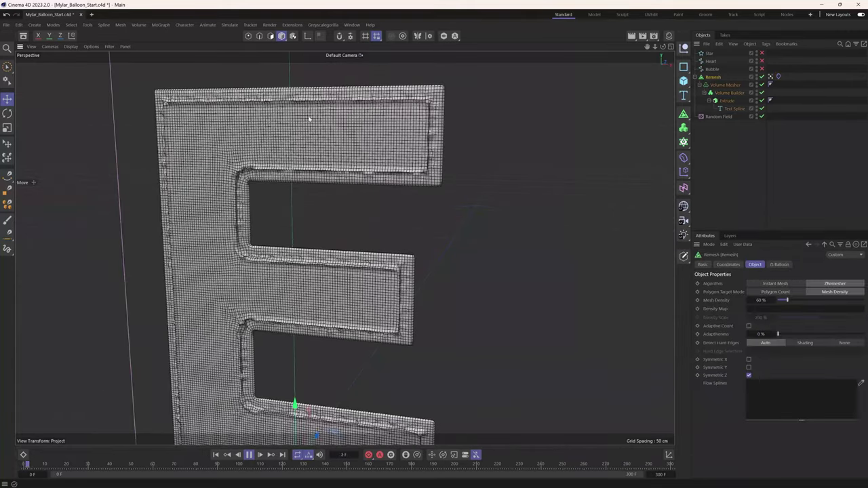
Check the upper arms' seams in the running simulation and set the cloth tag's With Force strength to 8
left_click(779, 77)
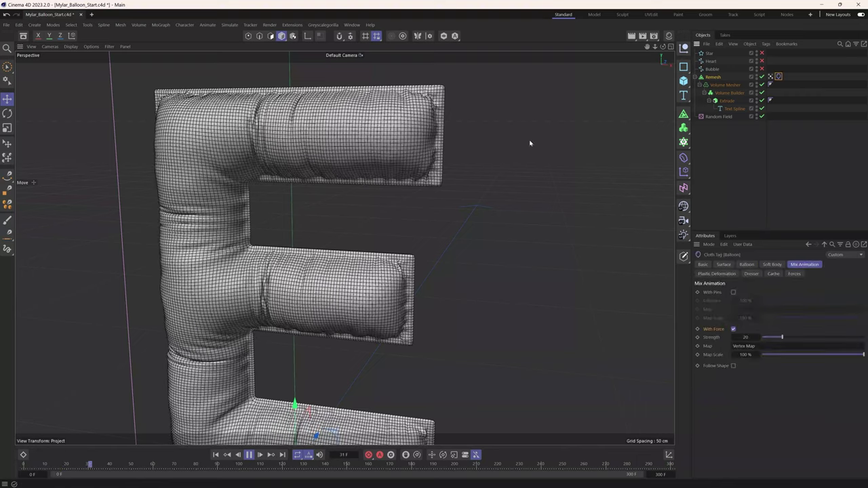
left_click_drag(382, 142, 398, 144, "alt")
double_click(746, 338)
type("0")
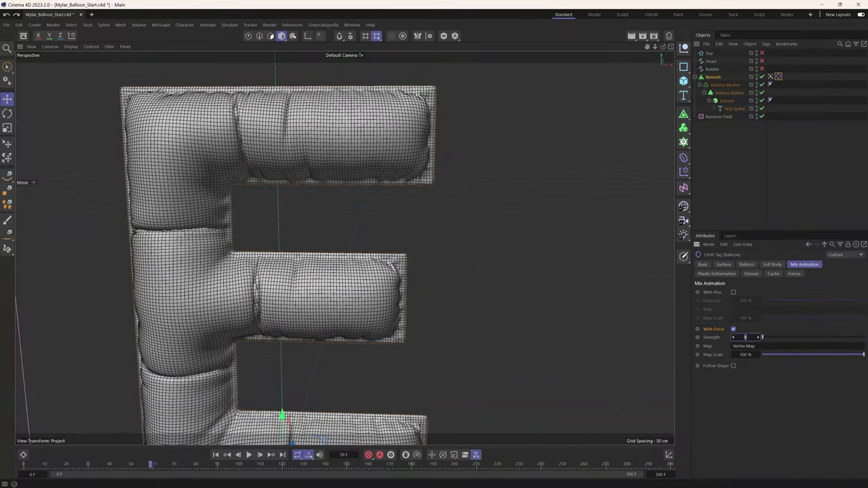
type("8")
key("Return")
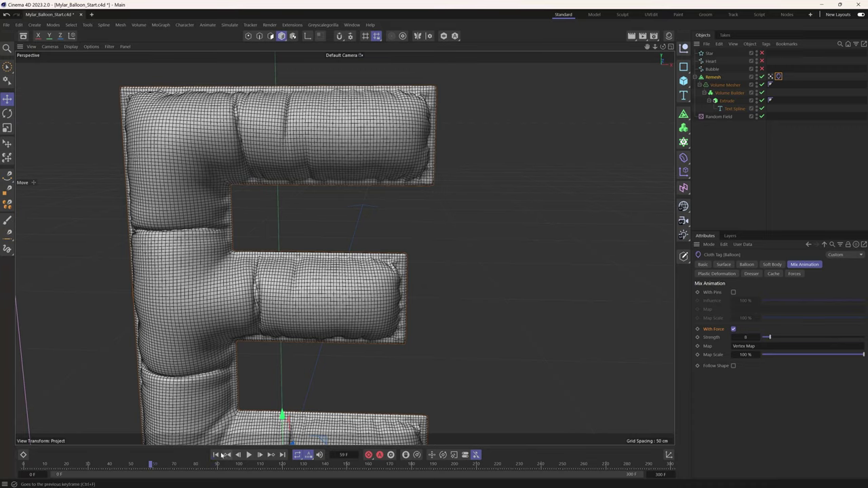
Replay the simulation from the first frame, inspect the seams of the E's upper arm up close and stop playback
left_click(215, 455)
left_click(249, 456)
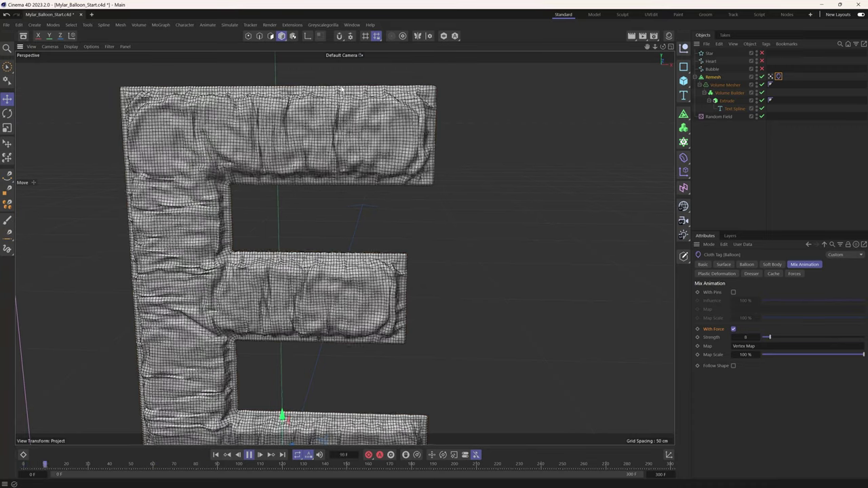
right_click_drag(343, 89, 450, 85, "alt")
scroll(450, 85, "down", 5)
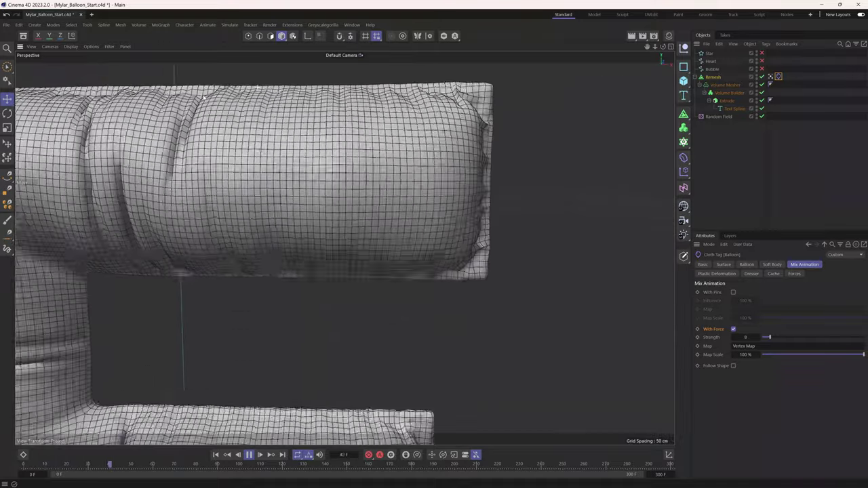
scroll(296, 124, "down", 2)
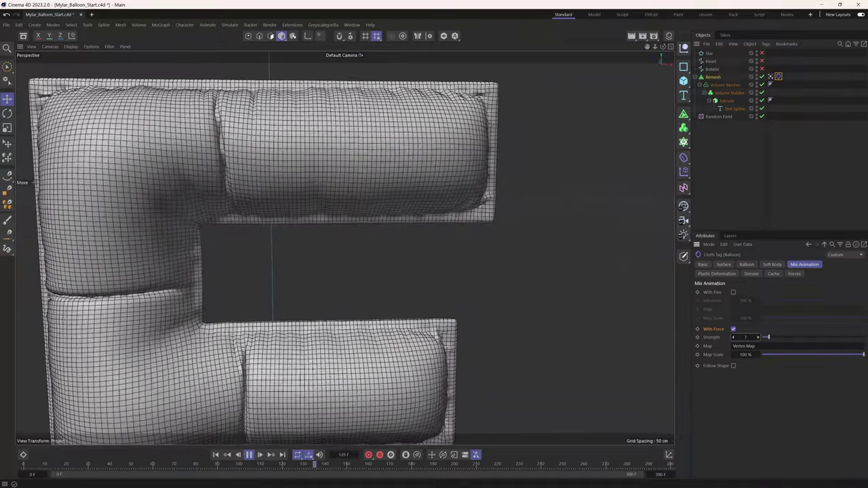
left_click(249, 455)
Shift the vertex map's Curve point slightly to the left and set the Text Spline field radius to 2.5 cm
left_click(773, 77)
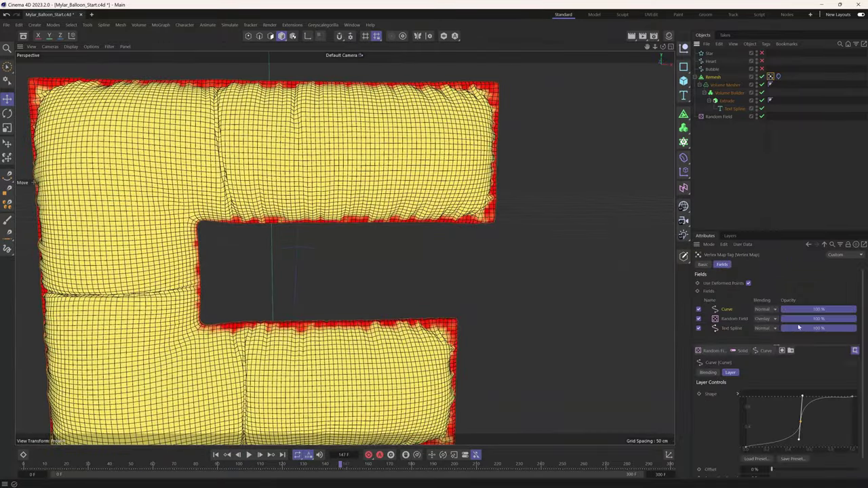
left_click_drag(799, 425, 795, 432)
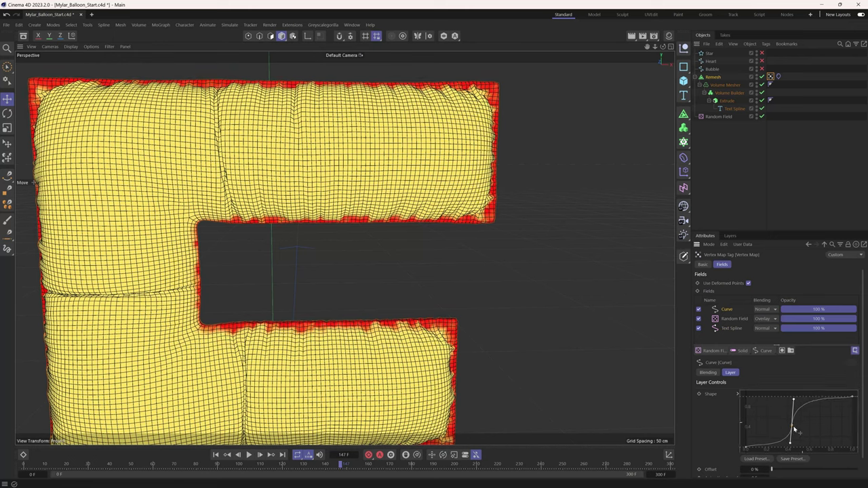
left_click(733, 329)
left_click(757, 419)
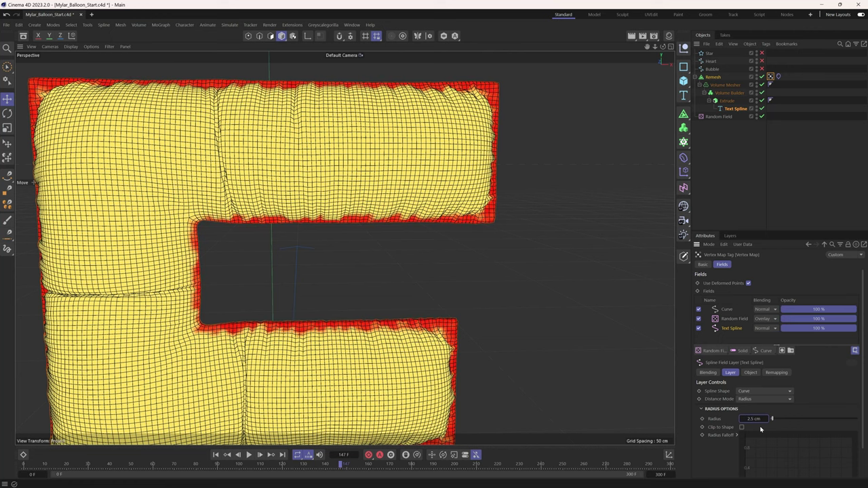
left_click(711, 176)
Replay the simulation from the first frame and examine the seams around the whole letter E
scroll(346, 246, "down", 4)
middle_click_drag(347, 247, 330, 194, "alt")
left_click(216, 456)
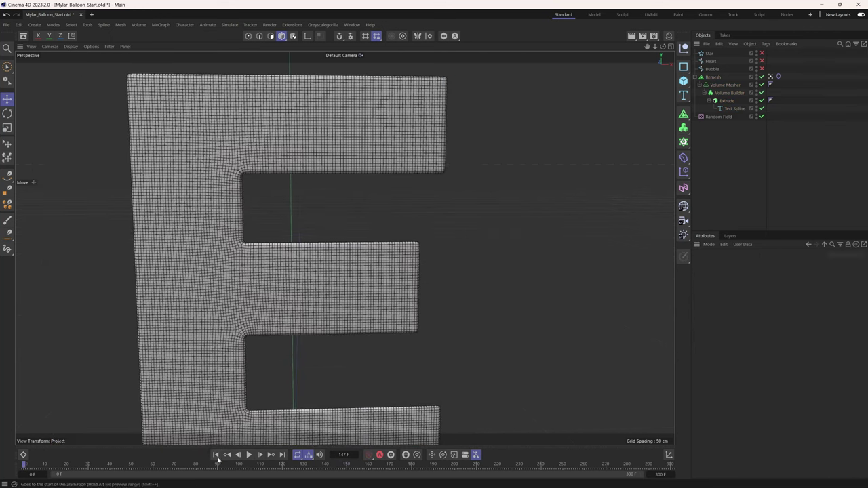
left_click(249, 455)
left_click(249, 455)
scroll(326, 271, "down", 3)
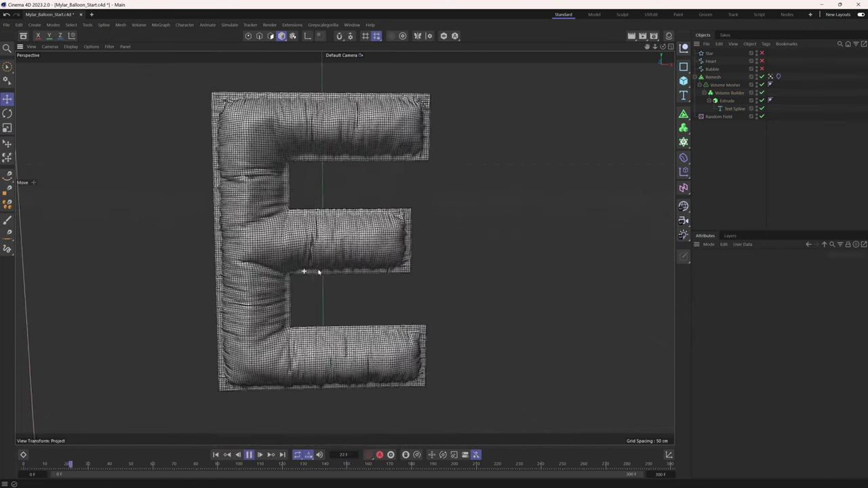
left_click_drag(360, 249, 338, 249, "alt")
key("F8")
Return to the first frame and change the Text Spline's text to D
left_click(735, 109)
key("shift+f")
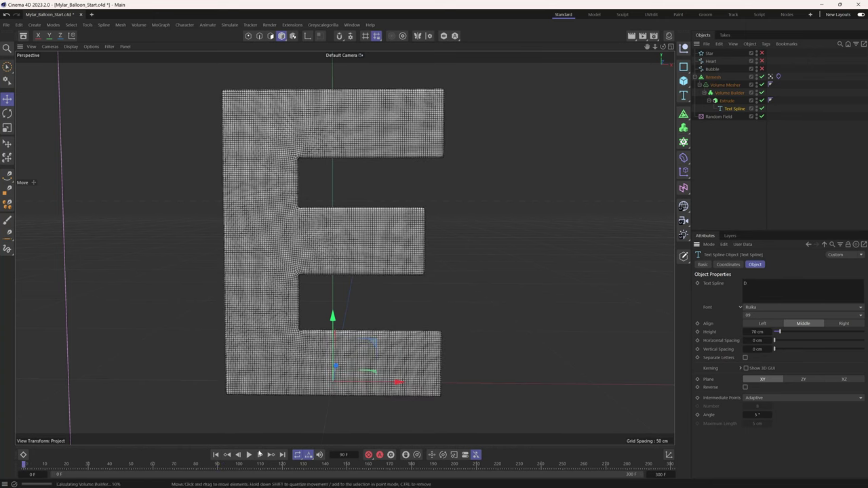
type("D")
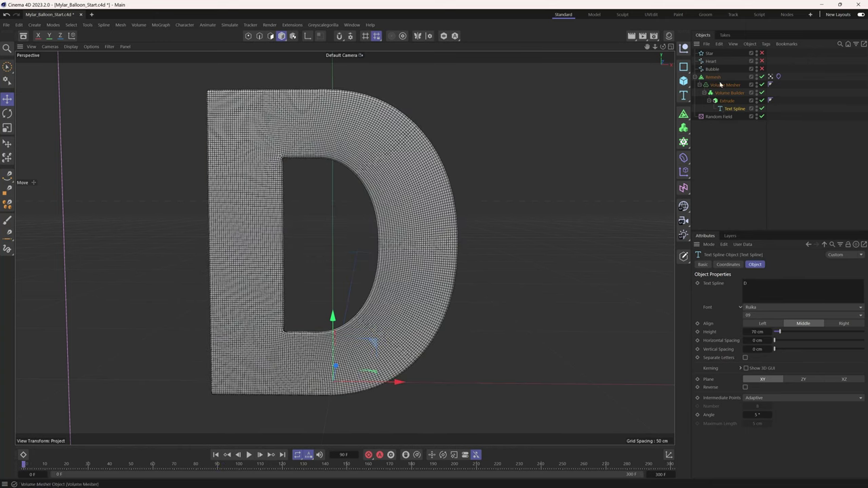
Simulate the letter D, checking its vertex map along the seams and the Random Field's settings
left_click(759, 219)
key("F8")
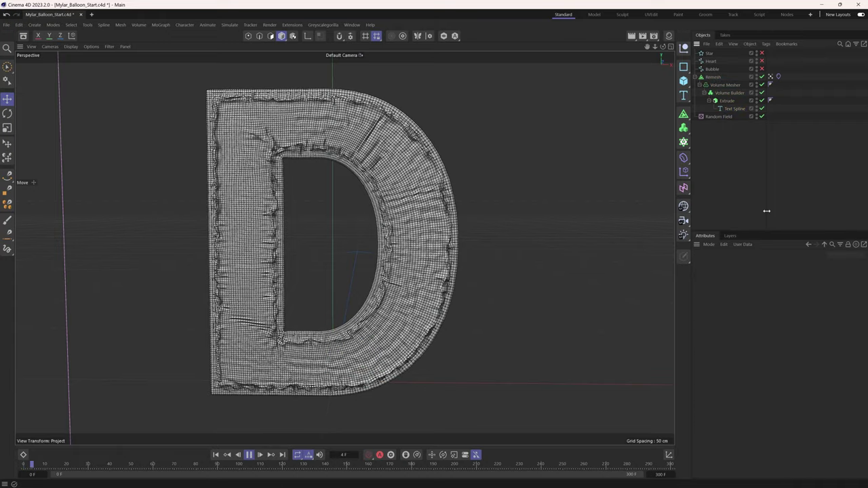
left_click(771, 77)
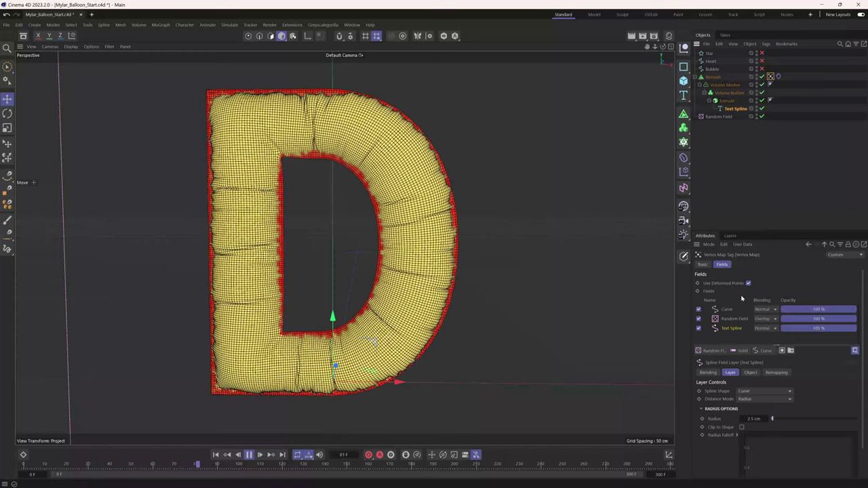
left_click(792, 205)
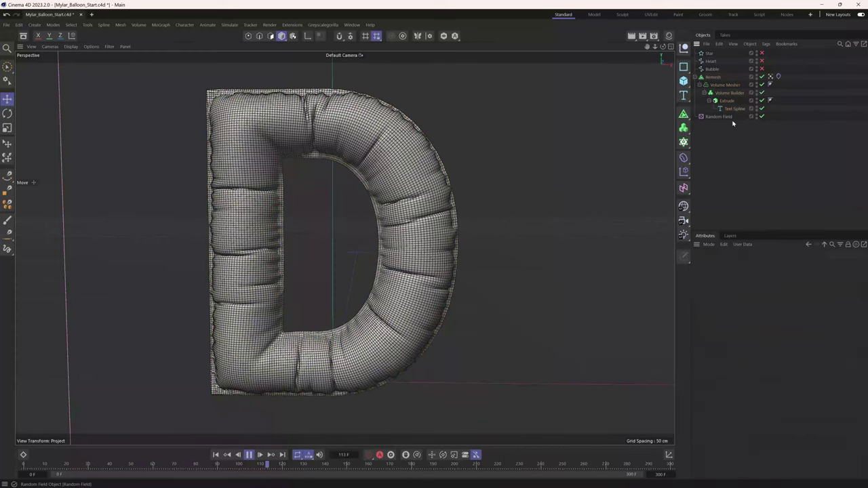
left_click(719, 118)
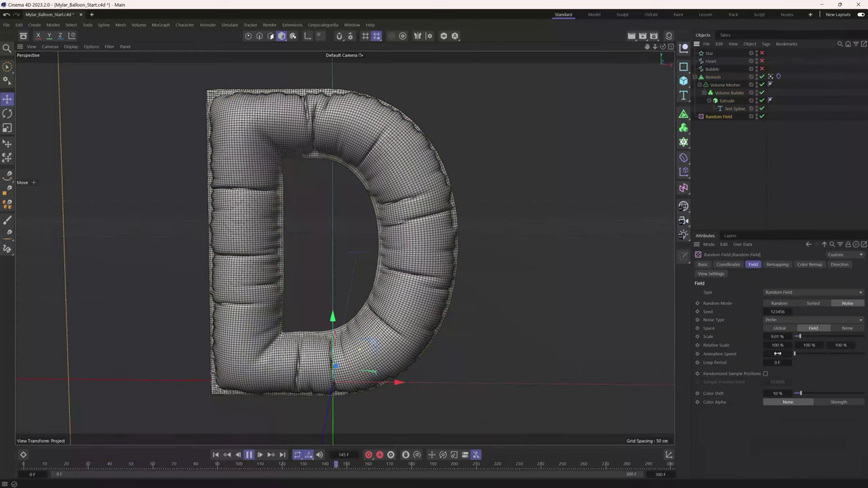
key("F8")
Return to the first frame and change the Text Spline's text to 1
left_click(733, 109)
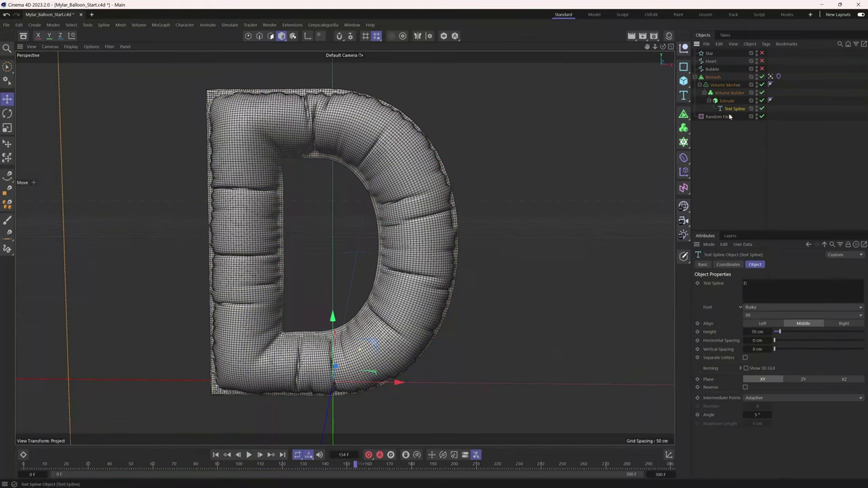
left_click(216, 454)
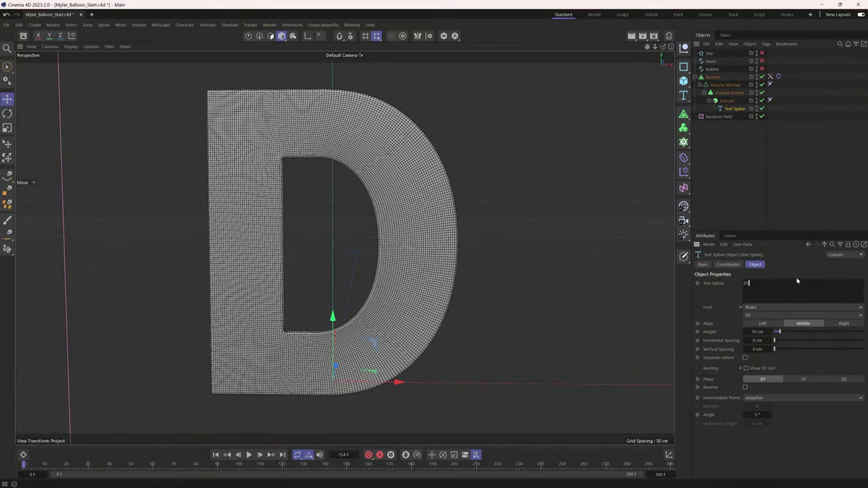
key("BackSpace")
type("1")
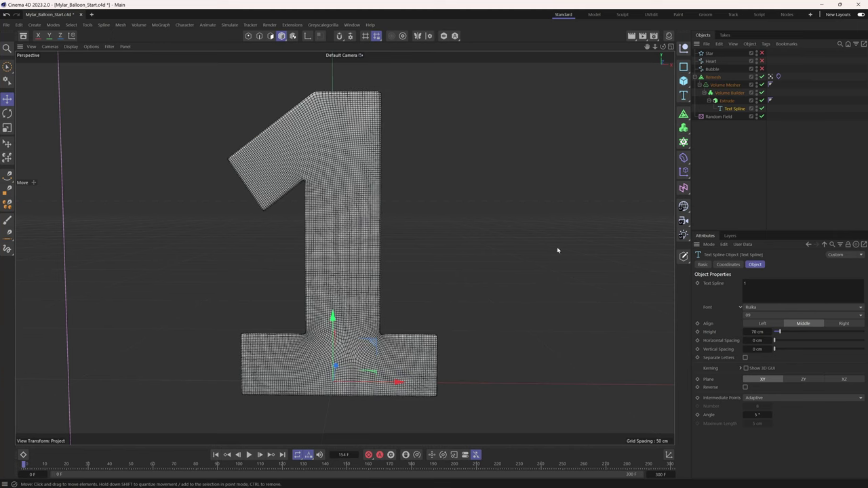
Play the cloth simulation on the number 1 and examine the inflated shape from an angle
left_click(727, 92)
left_click(724, 85)
left_click(249, 455)
left_click(809, 189)
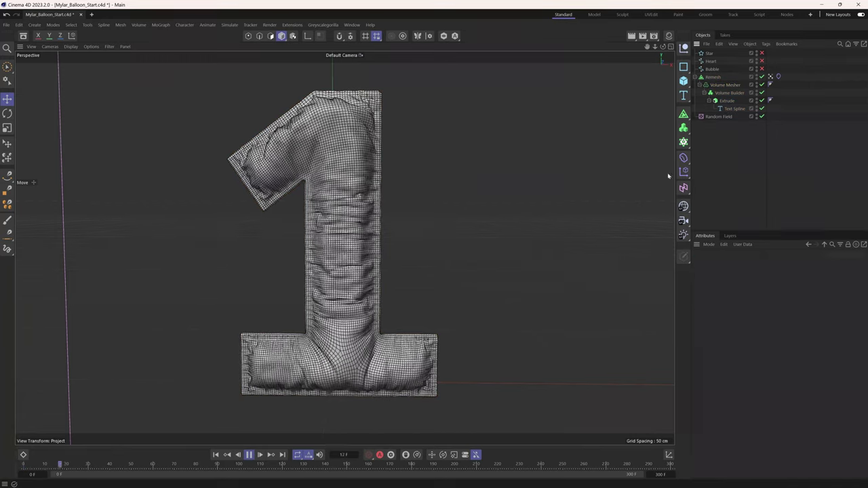
left_click_drag(330, 298, 482, 291, "alt")
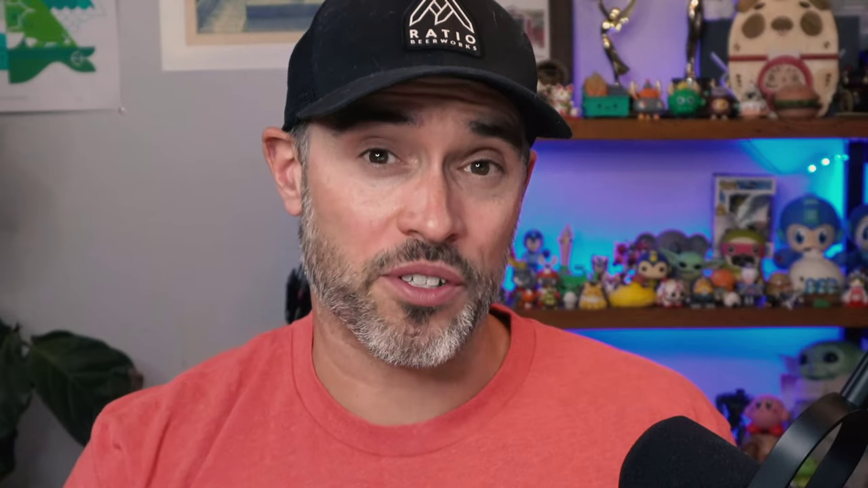
type("Why do you talk so dang much? Just show the good stuf")
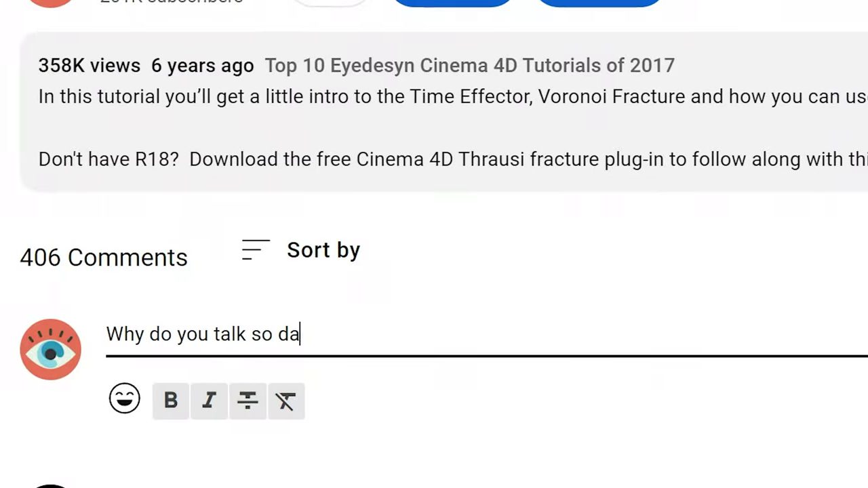
type("f and stop wasting my time GOSH")
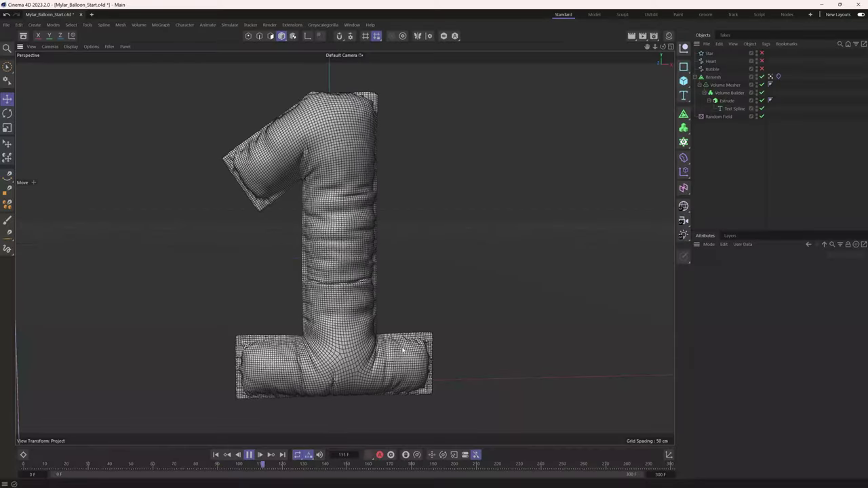
Rewind and replay the number 1's simulation, pausing to examine how its wrinkles and seams settle
left_click(215, 457)
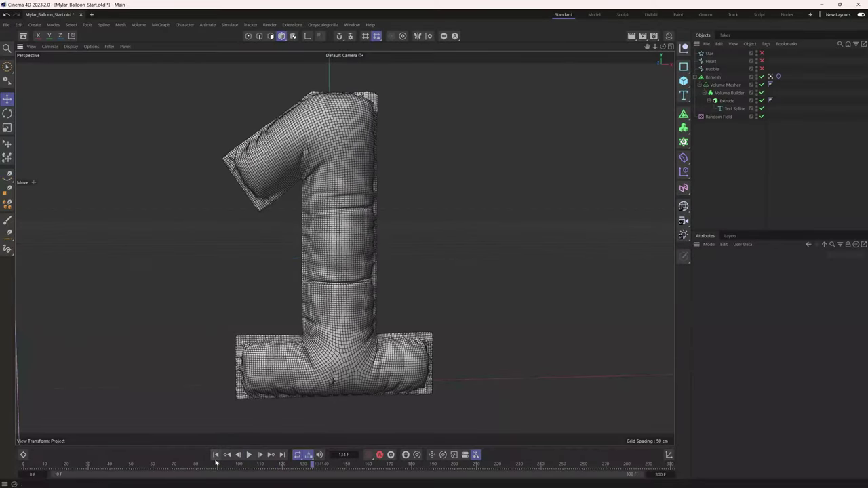
left_click(215, 456)
left_click(216, 457)
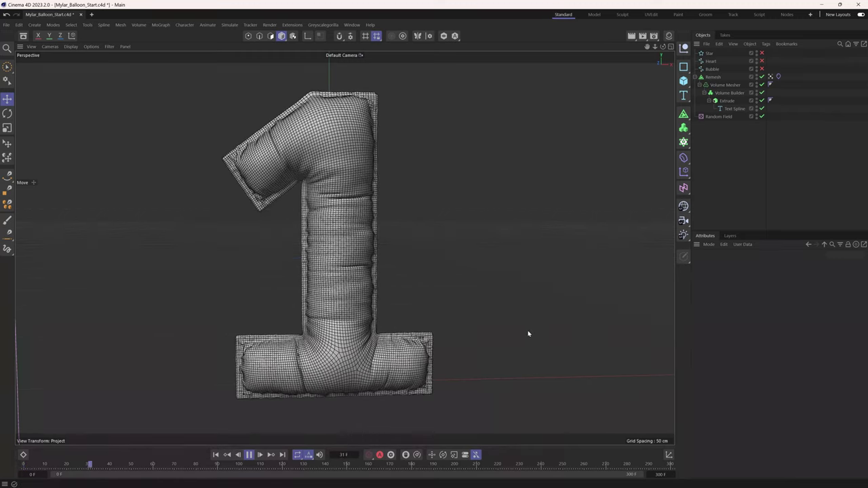
key("F8")
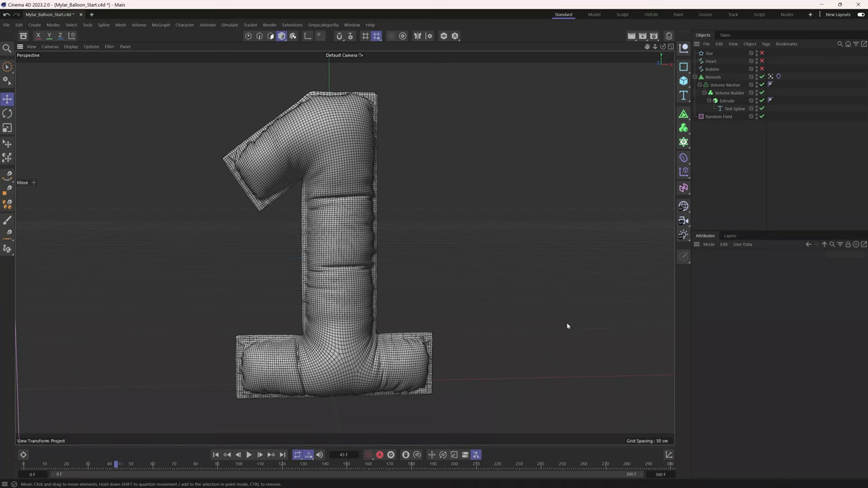
left_click(249, 455)
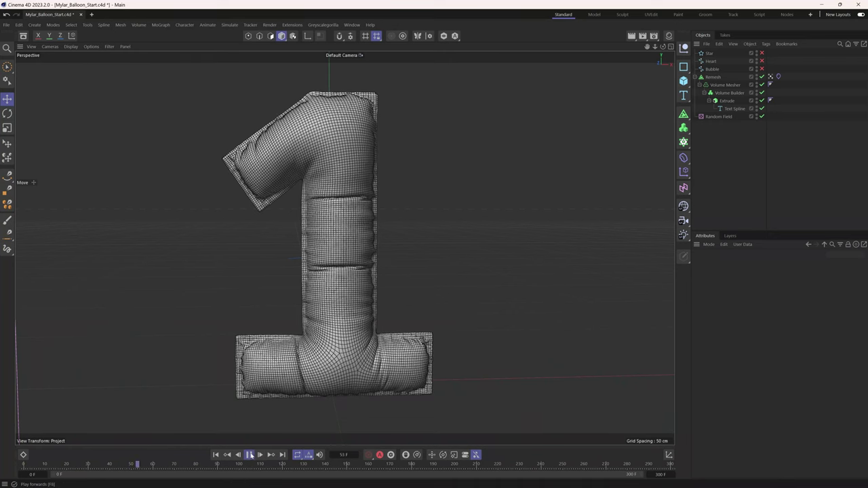
left_click(249, 456)
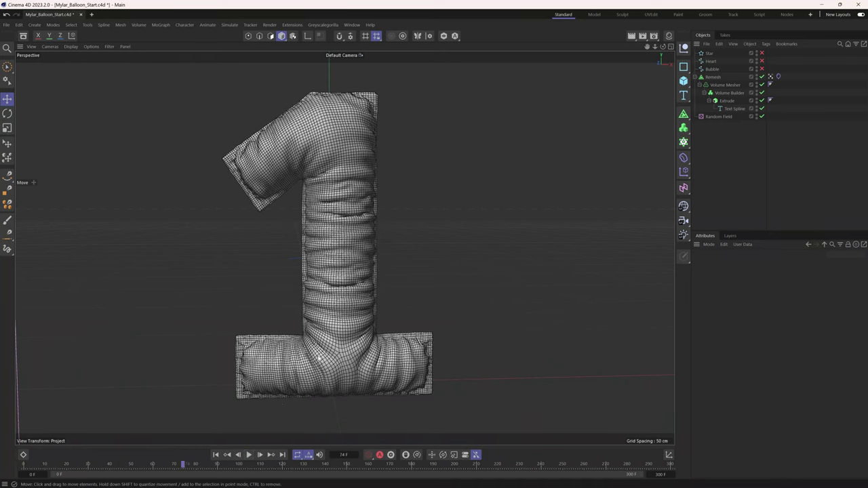
Open the project's cloth simulation solver settings and examine the inflating number 1 from several angles
key("ctrl+d")
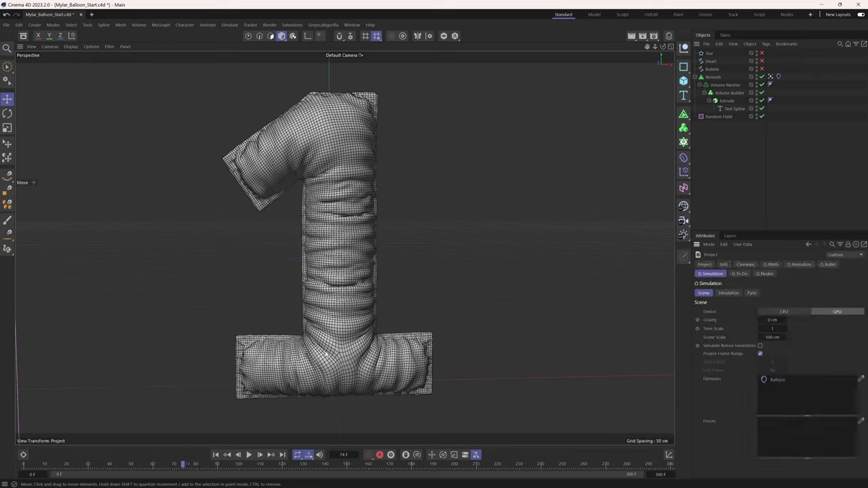
left_click(729, 293)
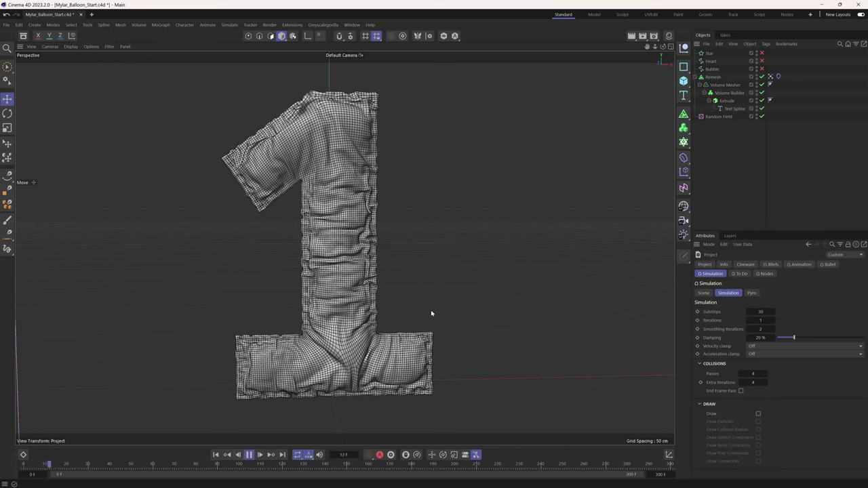
mouse_move(431, 313)
left_mouse_down("alt")
mouse_move(378, 316)
mouse_move(438, 316)
mouse_move(411, 323)
left_mouse_up("alt")
left_click_drag(346, 332, 206, 330, "alt")
left_click_drag(332, 330, 252, 319, "alt")
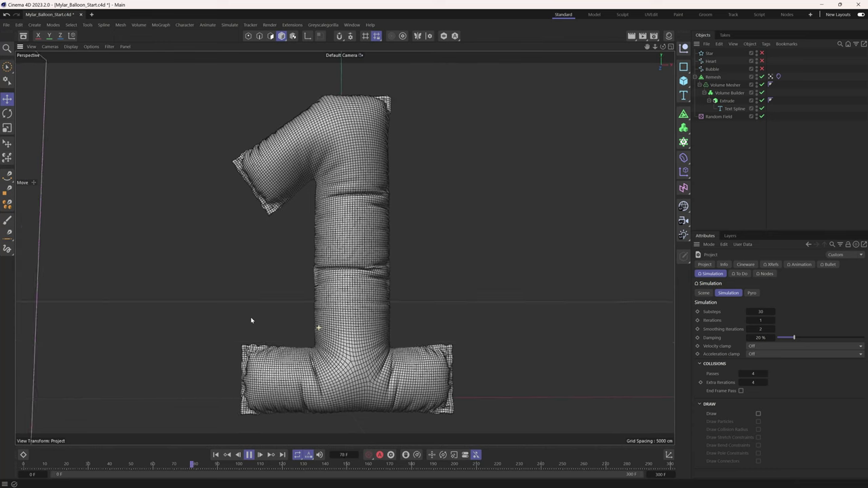
Rewind to the first frame and shift the vertex map's Curve point further left to adjust the number 1's seam
left_click(215, 456)
left_click_drag(472, 316, 464, 327, "alt")
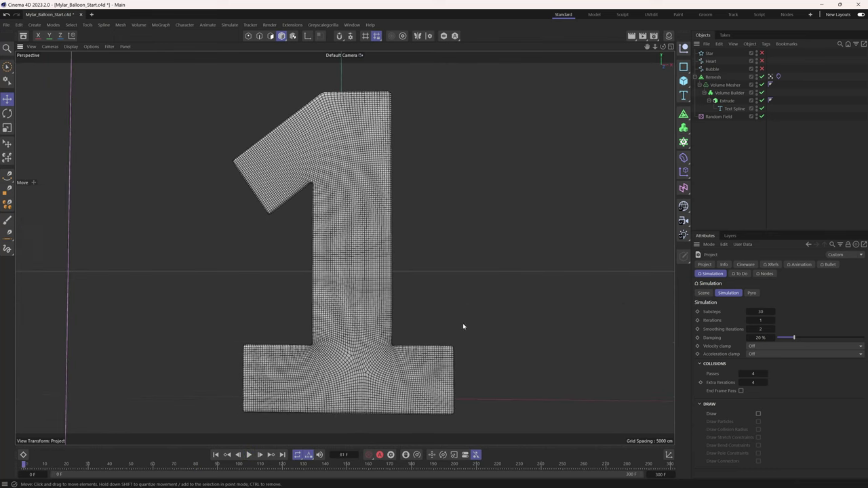
left_click(771, 76)
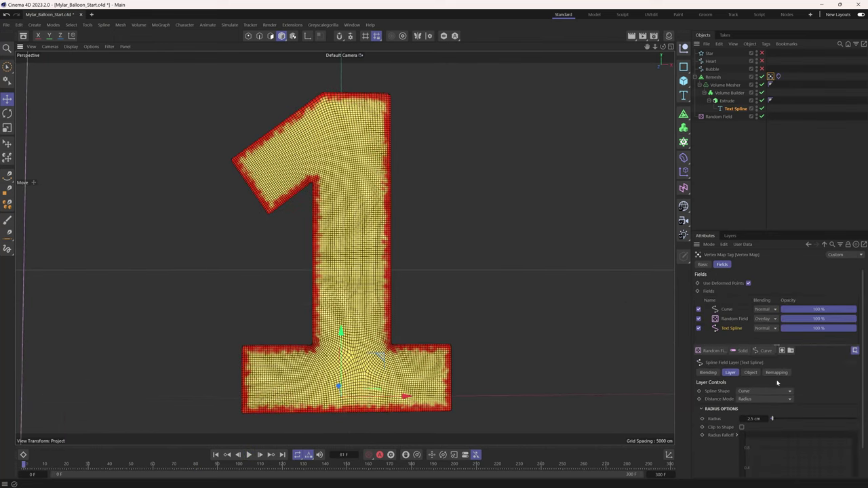
left_click(727, 309)
left_click_drag(792, 427, 783, 424)
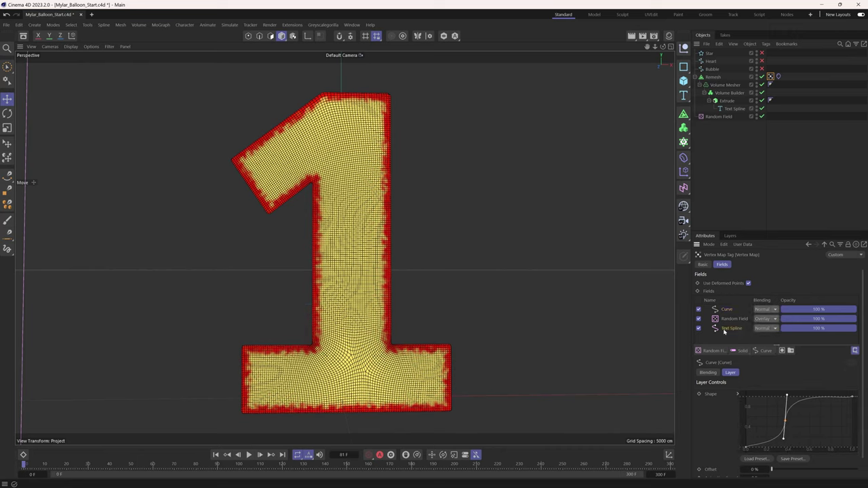
Set the Text Spline field's radius to 3 cm in the vertex map and play the number 1's simulation to inspect it
left_click(730, 328)
type("1")
key("Return")
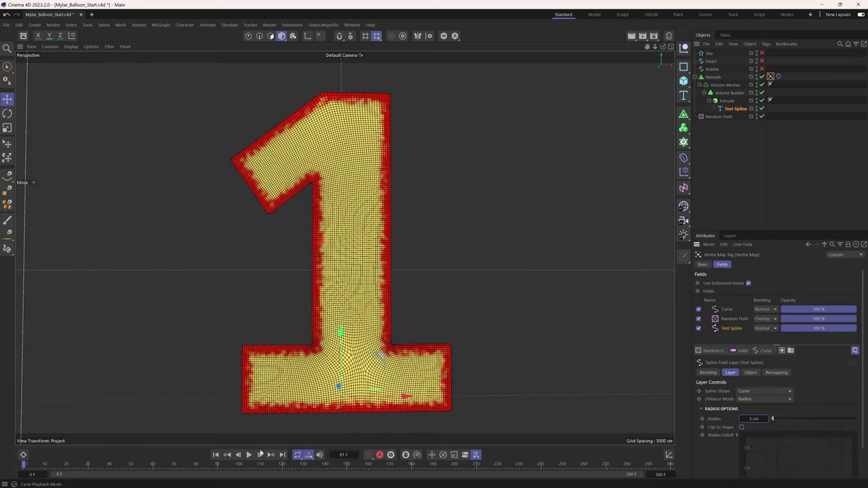
left_click(740, 197)
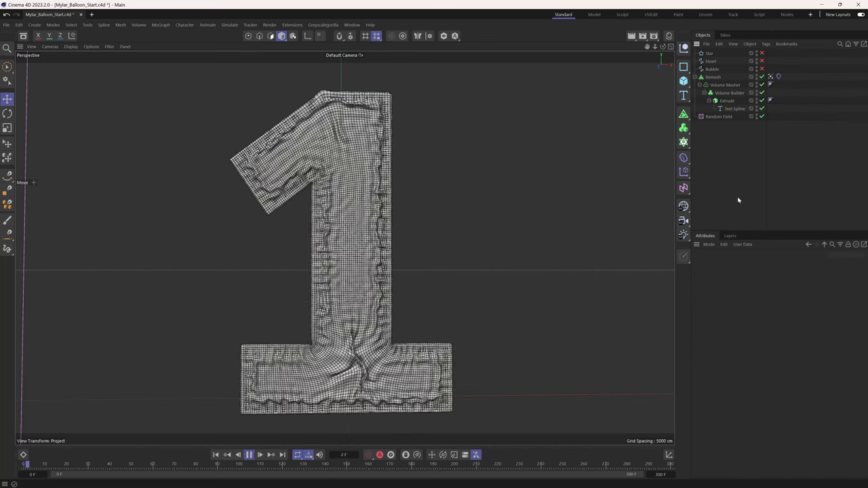
left_click_drag(349, 309, 364, 314, "alt")
right_click_drag(288, 137, 239, 126, "alt")
scroll(239, 124, "down", 10)
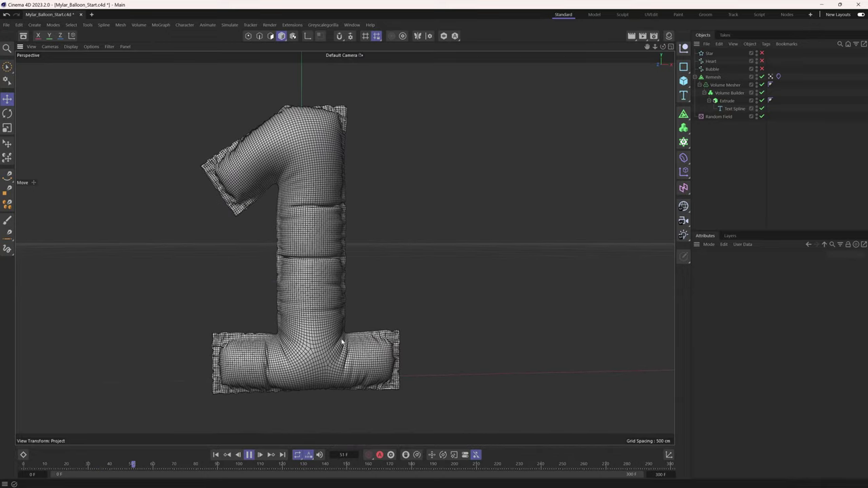
Add a Subdivision Surface and nest the number 1's Remesh under it
left_click(712, 77)
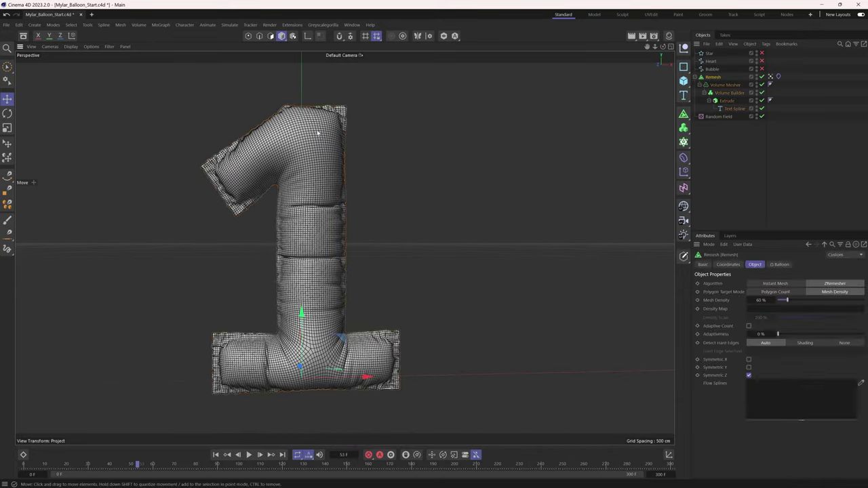
scroll(403, 107, "up", 6)
left_click_drag(354, 120, 356, 173, "alt")
left_click(684, 113)
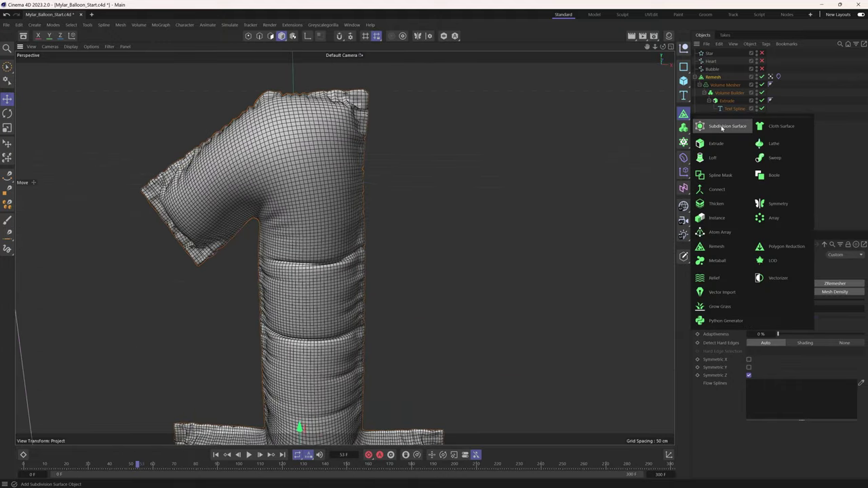
left_click(721, 122)
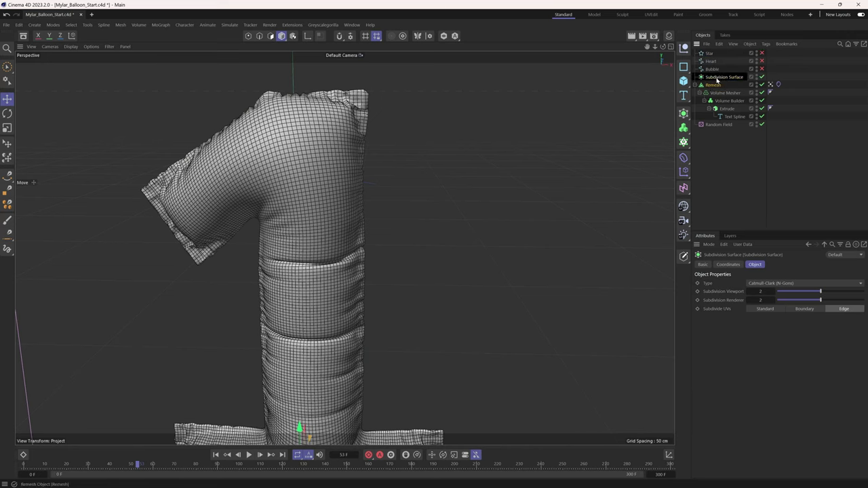
left_click_drag(718, 80, 719, 78)
left_click(463, 166)
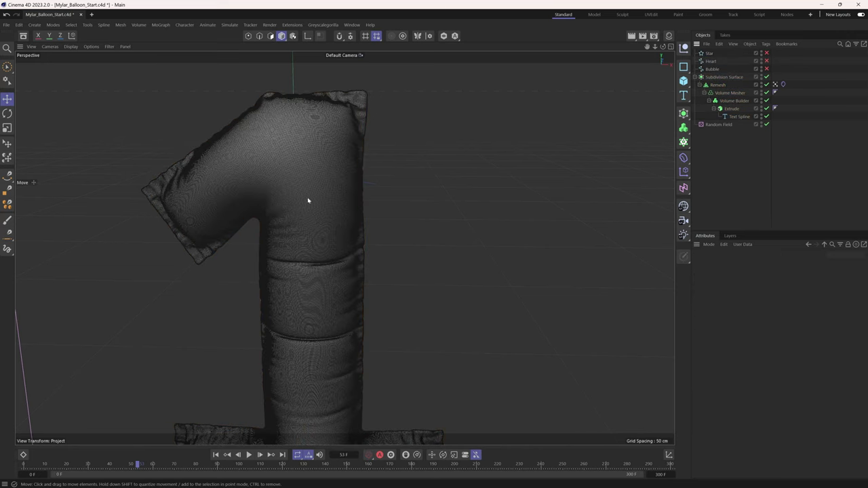
Switch the viewport to Gouraud Shading and examine the subdivided number 1's seams and wrinkles from several angles
left_click(71, 46)
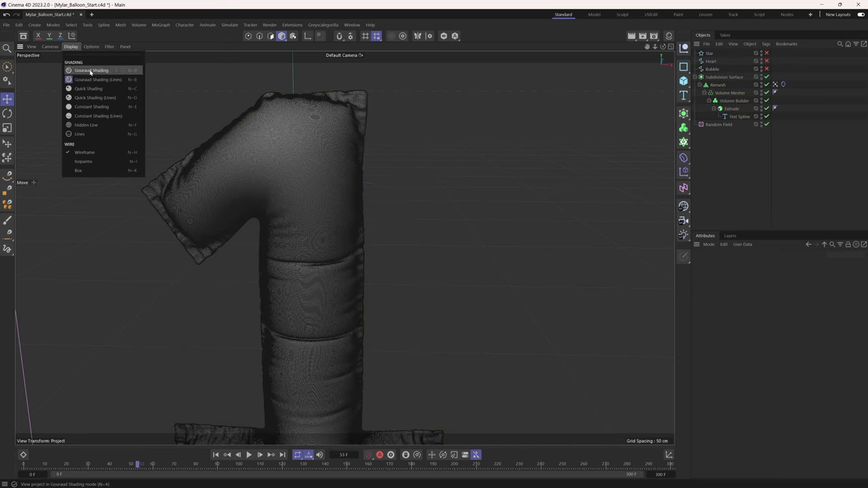
left_click(96, 71)
left_click_drag(278, 200, 308, 206, "alt")
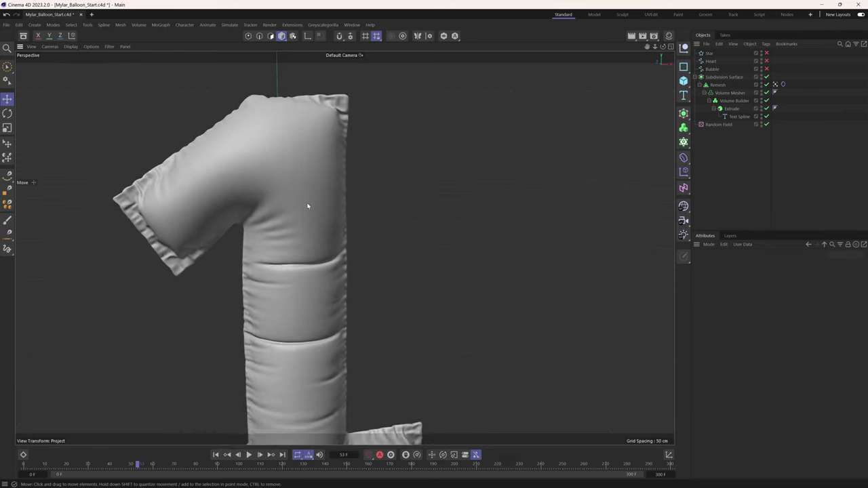
right_click_drag(308, 206, 298, 228, "alt")
middle_click_drag(299, 227, 292, 179, "alt")
left_click_drag(293, 180, 310, 256, "alt")
scroll(310, 255, "up", 2)
middle_click_drag(312, 222, 331, 244, "alt")
scroll(334, 249, "up", 3)
scroll(333, 256, "down", 1)
scroll(331, 246, "down", 2)
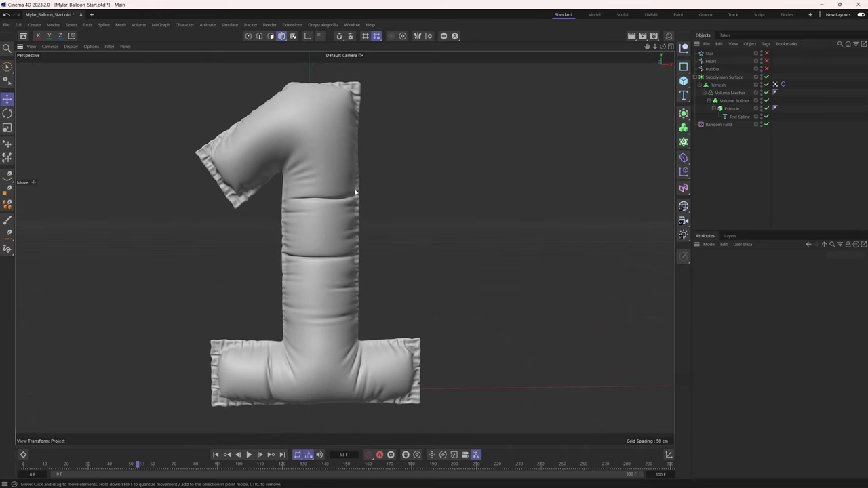
Apply Current State to Object to the Subdivision Surface to make a separate polygon copy of the inflated number 1
left_click(718, 84)
left_click(709, 78)
right_click(709, 78)
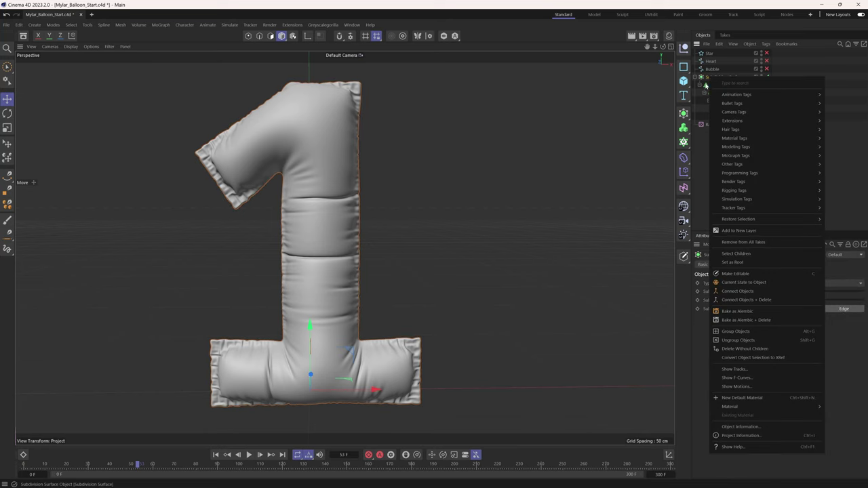
left_click(746, 282)
left_click(719, 125)
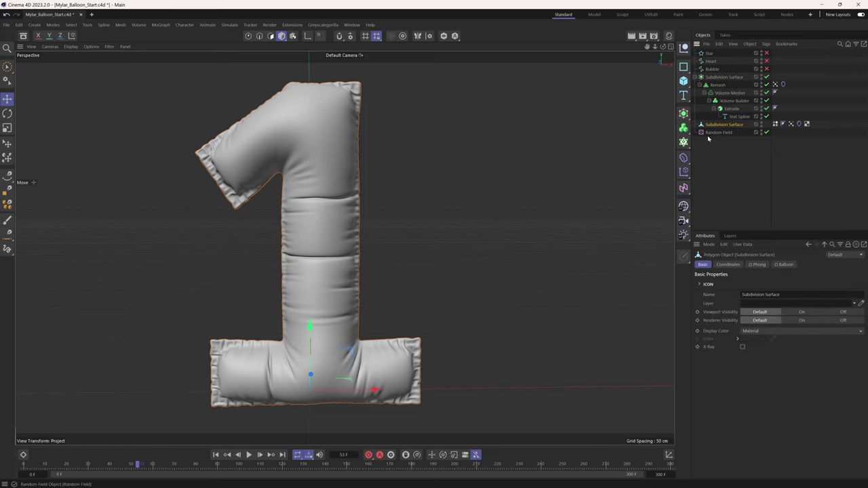
Move the polygon copy of the number 1 to the side of the original and rotate it
left_click_drag(480, 221, 628, 230)
key("r")
left_click_drag(544, 337, 534, 313)
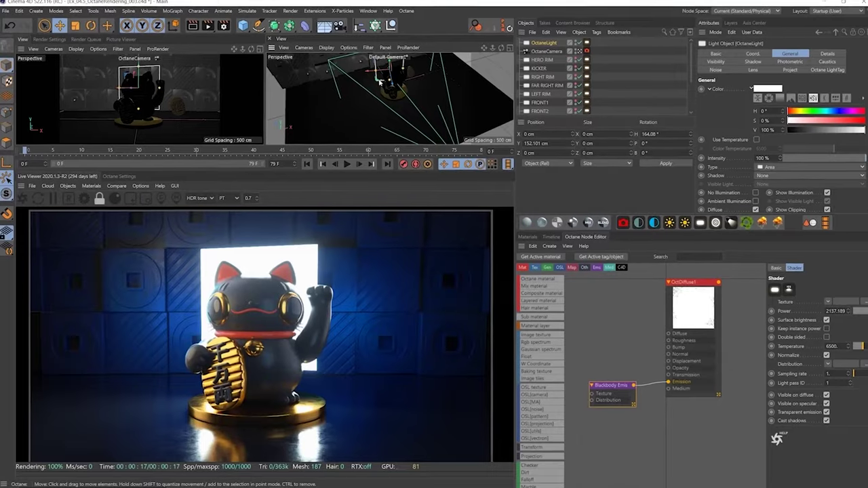
mouse_move(369, 95)
left_mouse_down()
mouse_move(359, 95)
mouse_move(373, 100)
left_mouse_up()
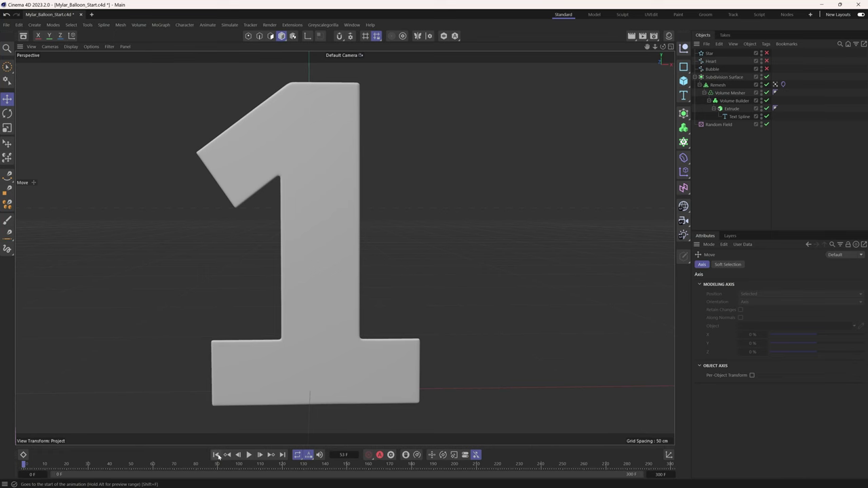
With the Subdivision Surface disabled and Gouraud Shading (Lines) displayed, set the Remesh mesh density to 75%
left_click(716, 85)
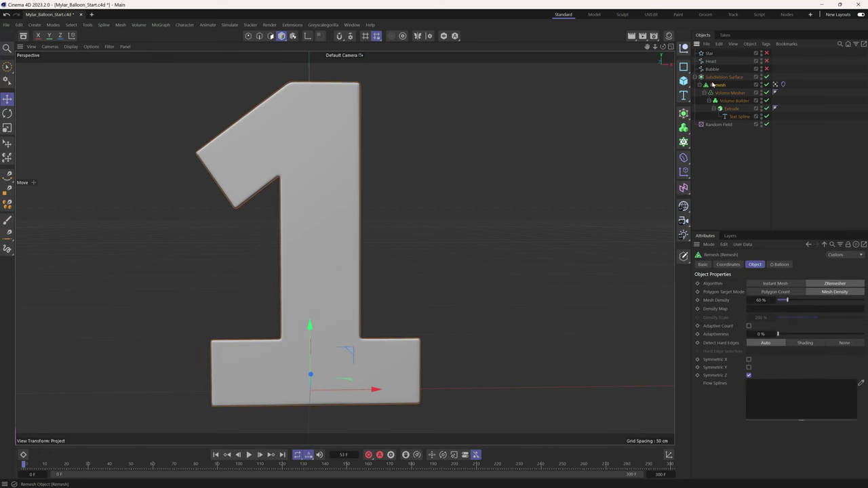
left_click(766, 77)
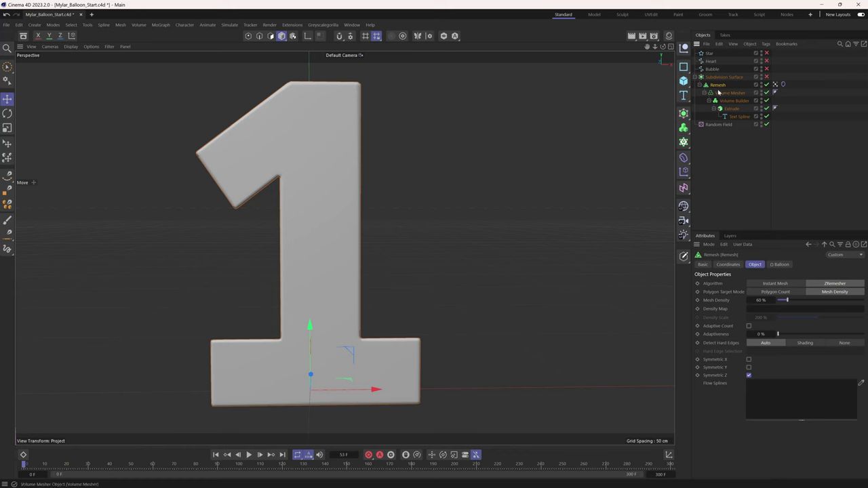
left_click(71, 46)
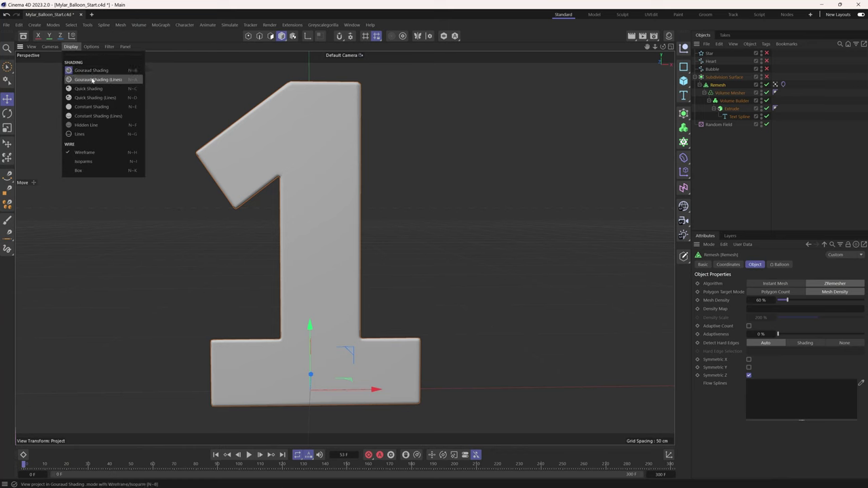
left_click(95, 79)
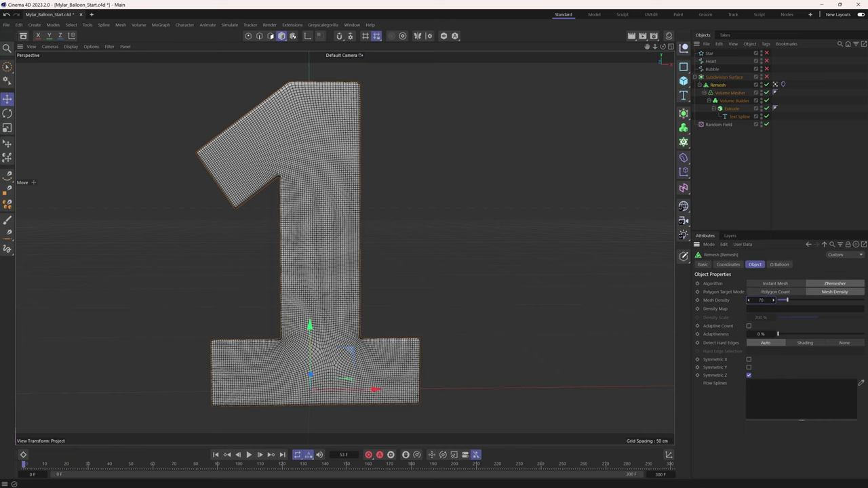
key("Return")
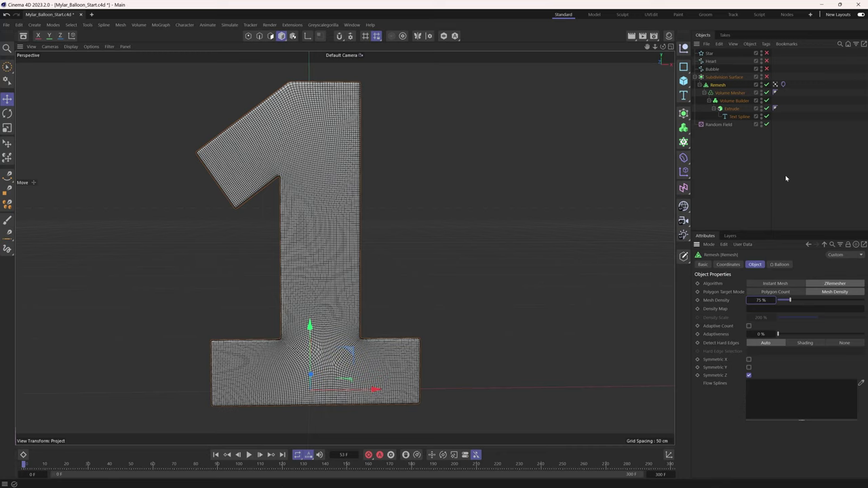
Play the denser number 1's simulation and view it in Gouraud Shading with the Subdivision Surface enabled
left_click(290, 431)
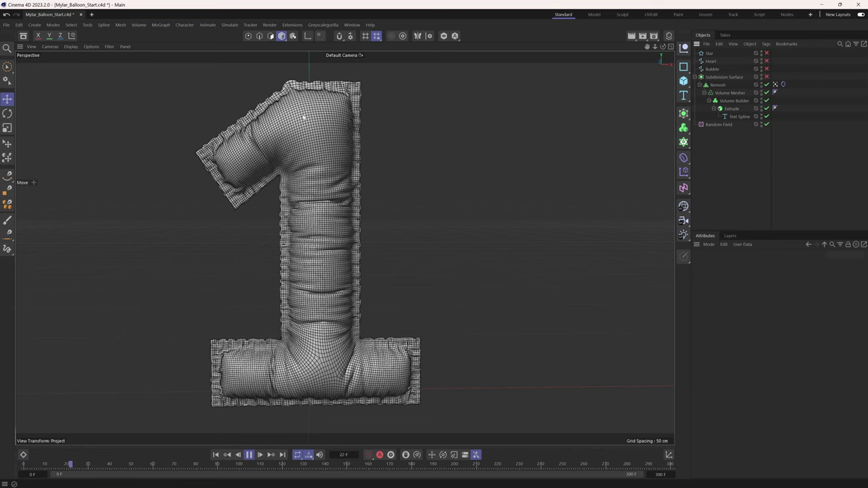
left_click(76, 46)
left_click(84, 69)
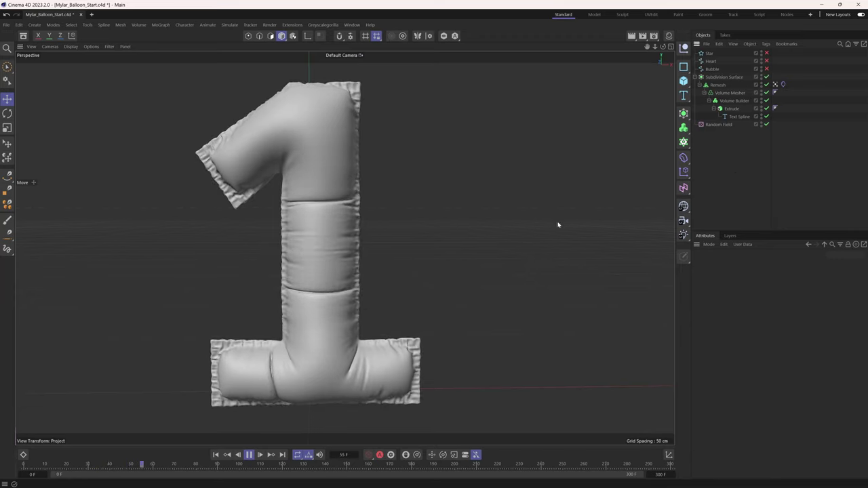
Set the Text Spline field's radius to 2 cm in the vertex map and restart the simulation from the first frame
left_click_drag(733, 119, 753, 335)
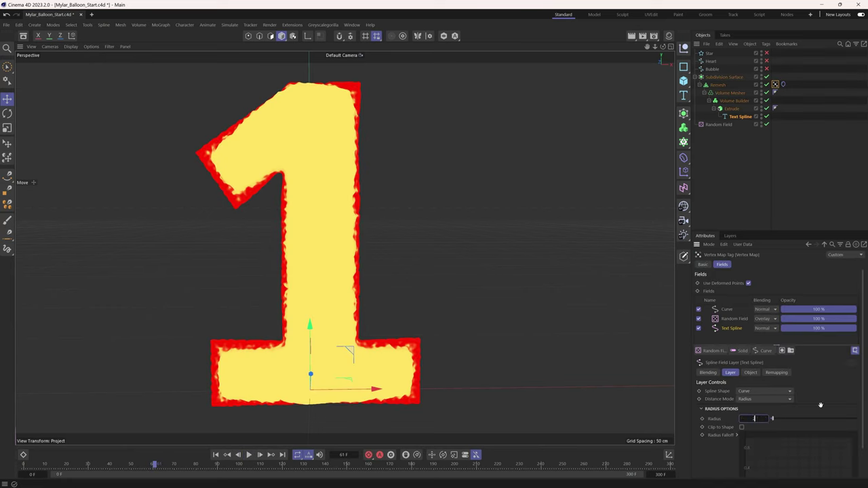
type("2")
key("Return")
left_click(216, 455)
left_click(249, 455)
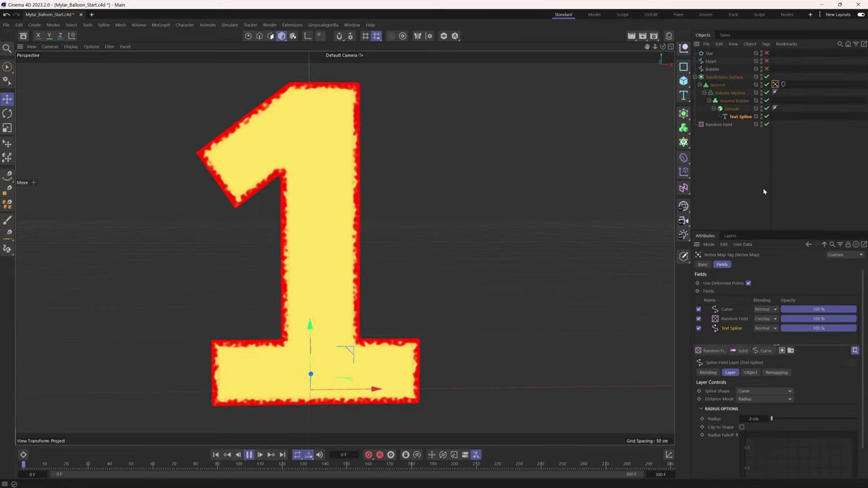
left_click(766, 210)
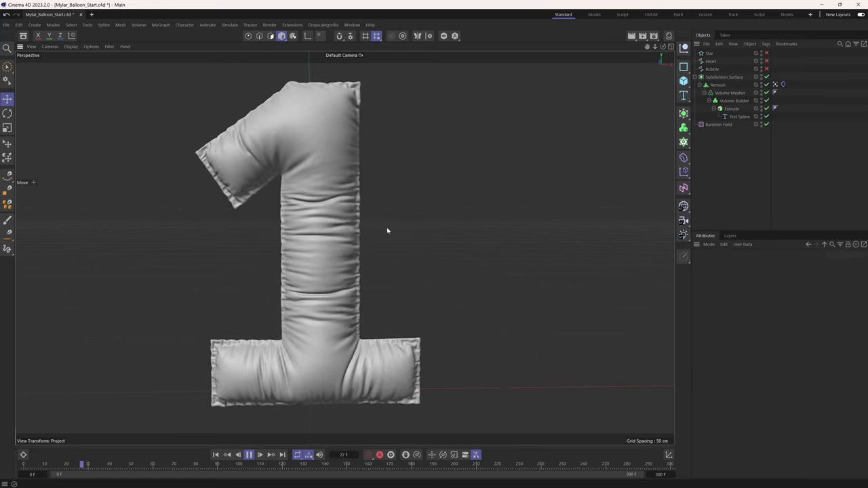
Examine the inflating number 1's narrow seam from the side and rewind to the first frame
left_click_drag(387, 229, 502, 234, "alt")
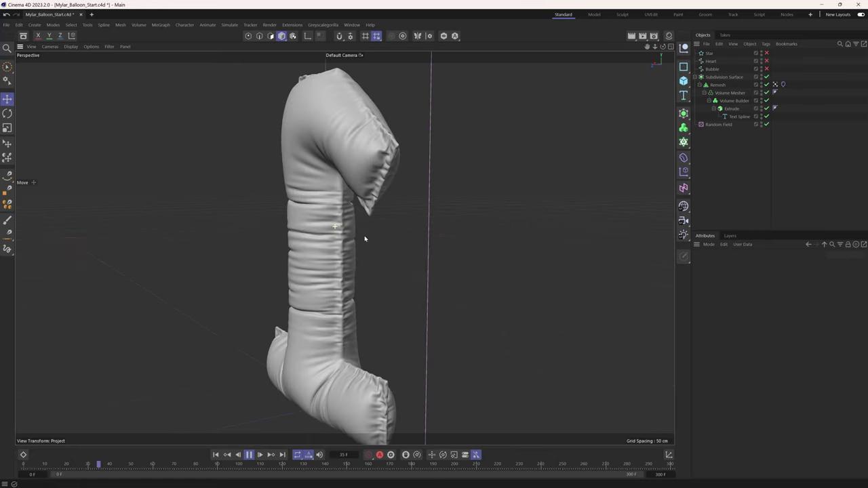
left_click_drag(365, 238, 326, 285, "alt")
left_click(215, 458)
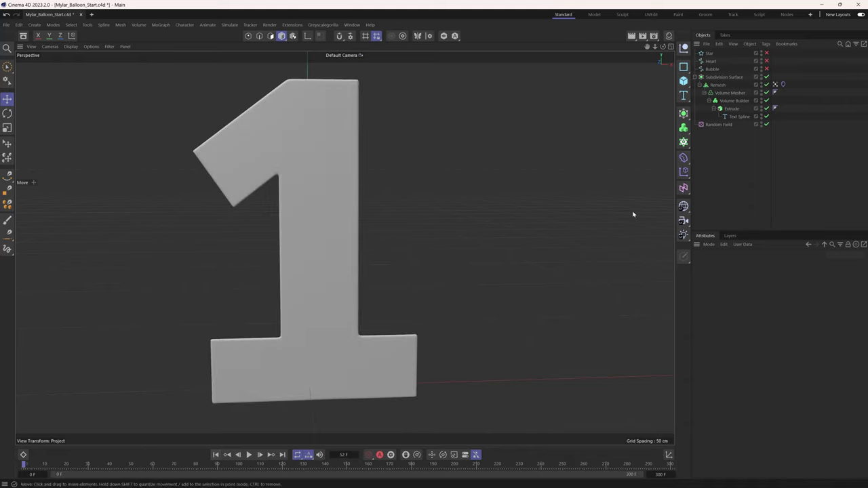
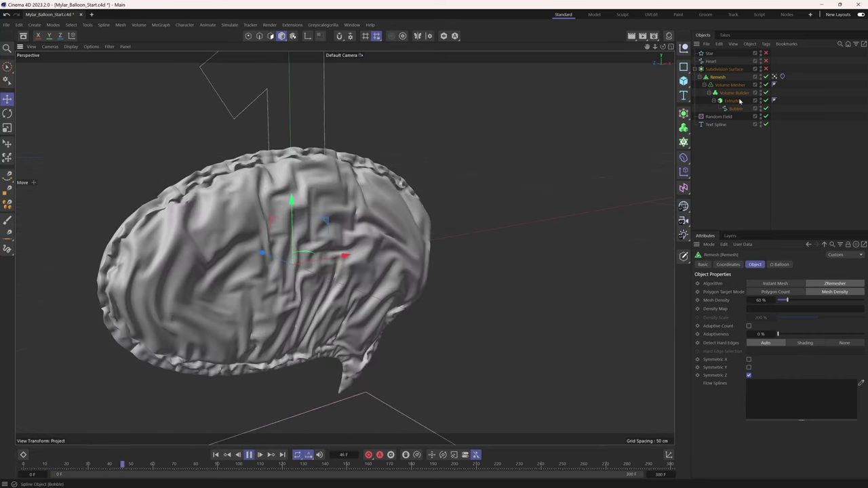
Set the bubble's Cloth tag balloon overpressure to 45 while the simulation plays, and inspect the inflated shape
left_click(775, 76)
left_click(783, 76)
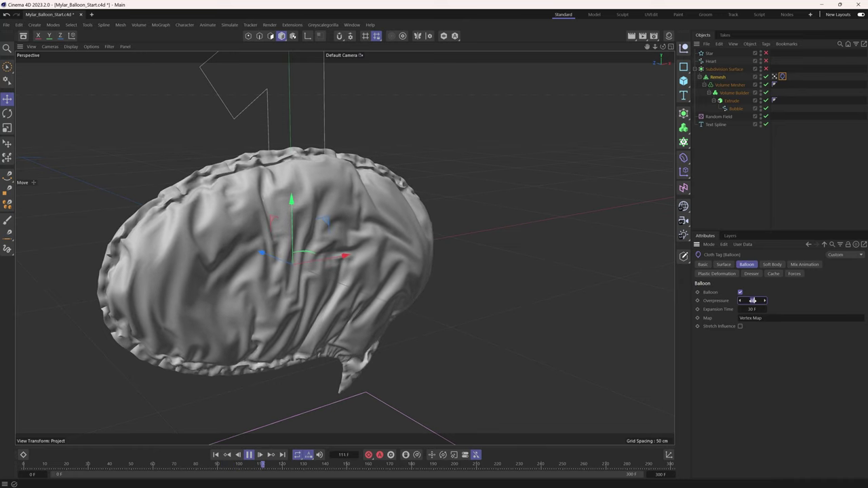
type("45")
key("Return")
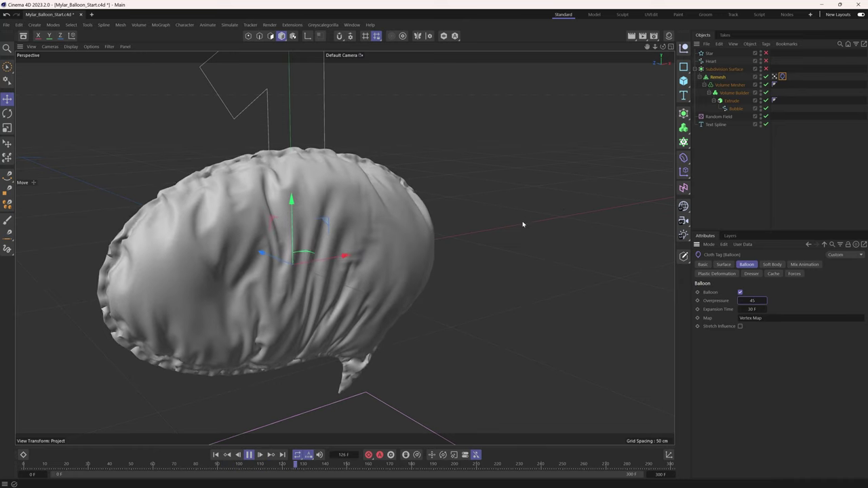
mouse_move(310, 327)
left_mouse_down("alt")
mouse_move(223, 320)
mouse_move(270, 326)
mouse_move(283, 316)
left_mouse_up("alt")
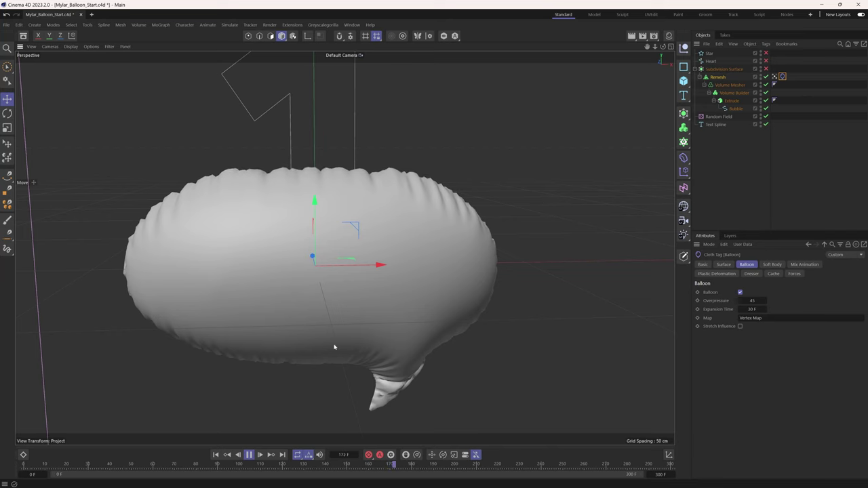
Rewind to the first frame and set the Bubble spline field's radius to 4 cm in the vertex map
left_click(216, 455)
left_click(776, 77)
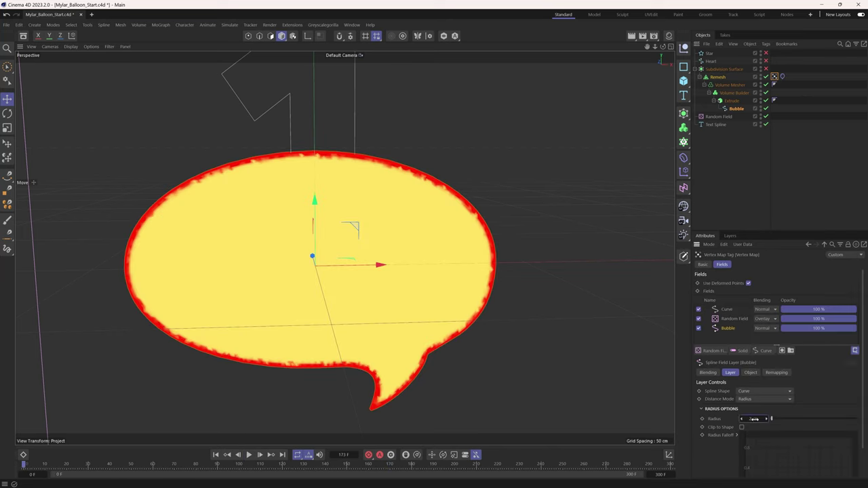
key("Return")
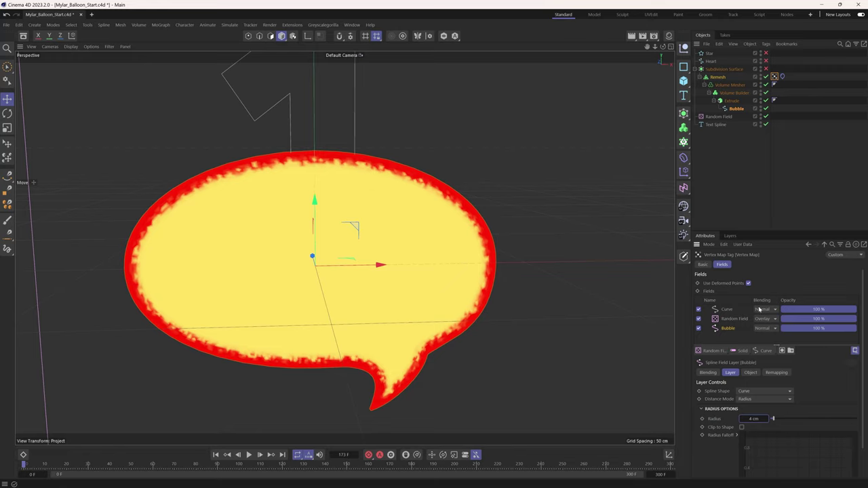
Set the Cloth tag's Mix Animation force strength to 12 and replay the bubble's simulation, checking it against the vertex map
left_click(782, 76)
left_click(805, 264)
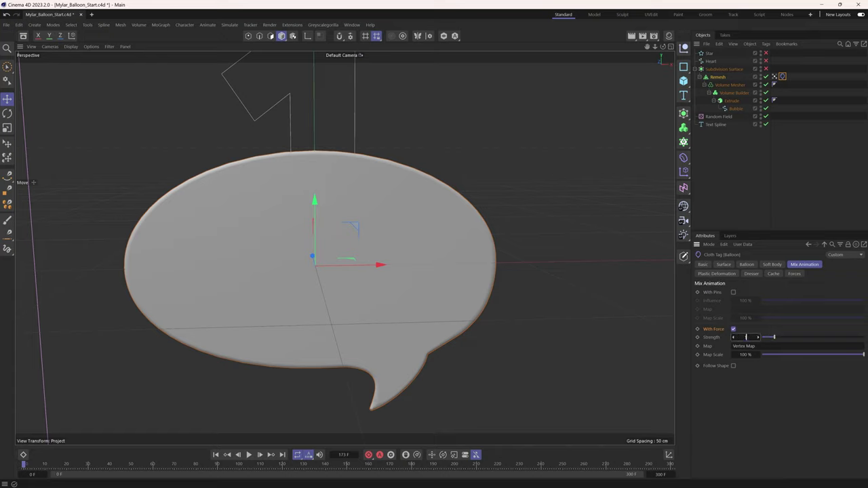
left_click(249, 455)
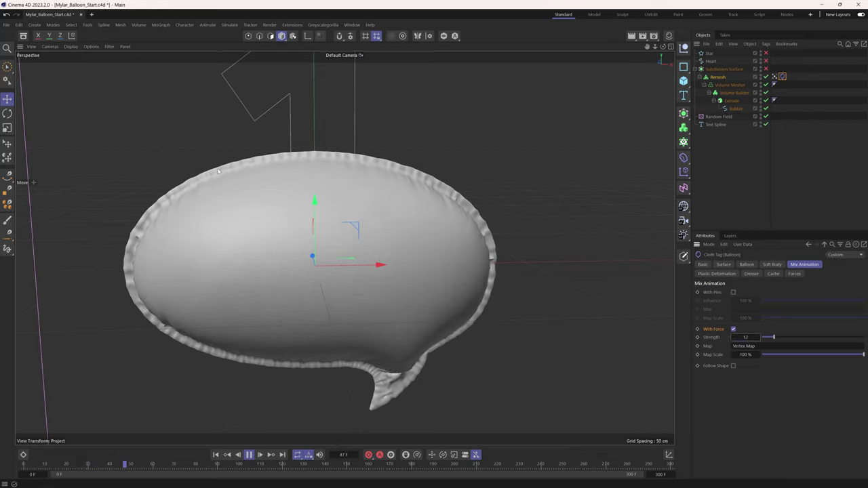
left_click(775, 77)
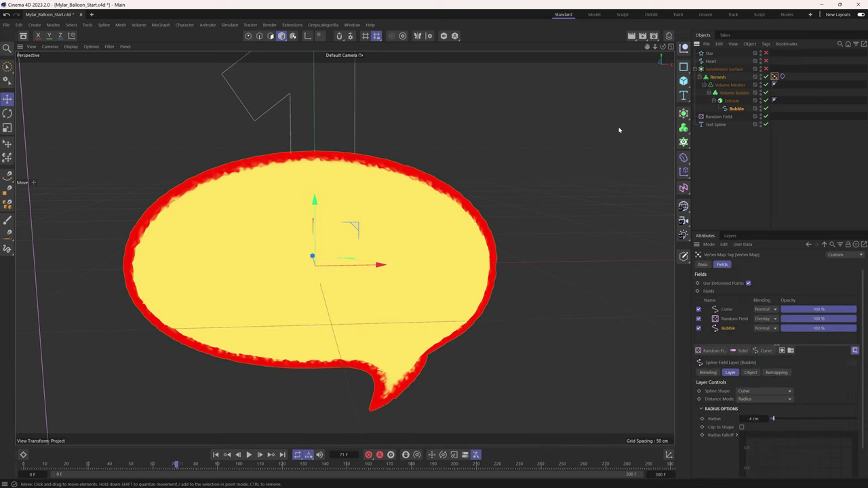
Set the bubble's Cloth tag Mix Animation force strength to 2 and play the simulation
left_click(782, 77)
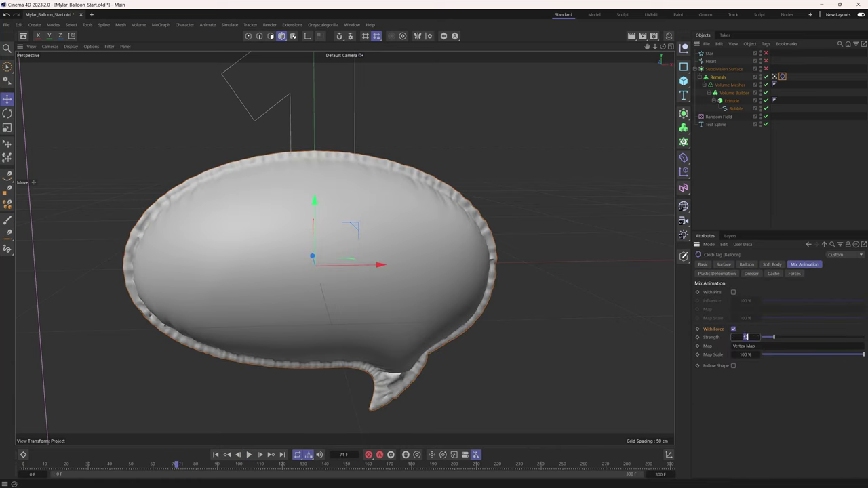
type("2")
key("Return")
left_click(250, 455)
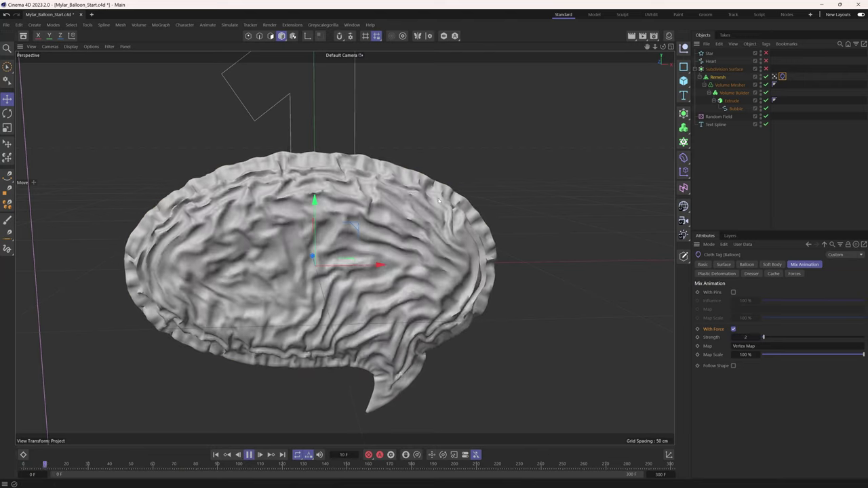
Raise the Mix Animation force strength to 18.7 while the bubble's simulation plays, and stop playback
mouse_move(763, 338)
left_mouse_down()
mouse_move(847, 338)
mouse_move(777, 341)
left_mouse_up()
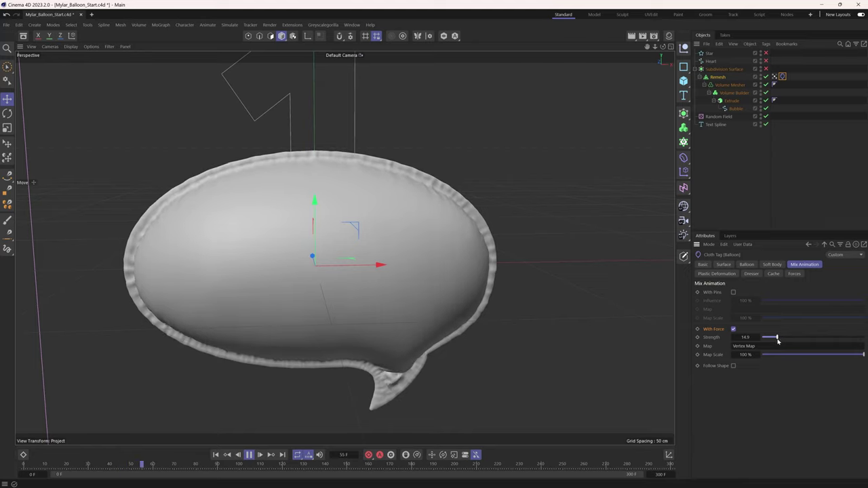
left_click_drag(775, 341, 779, 345)
key("F8")
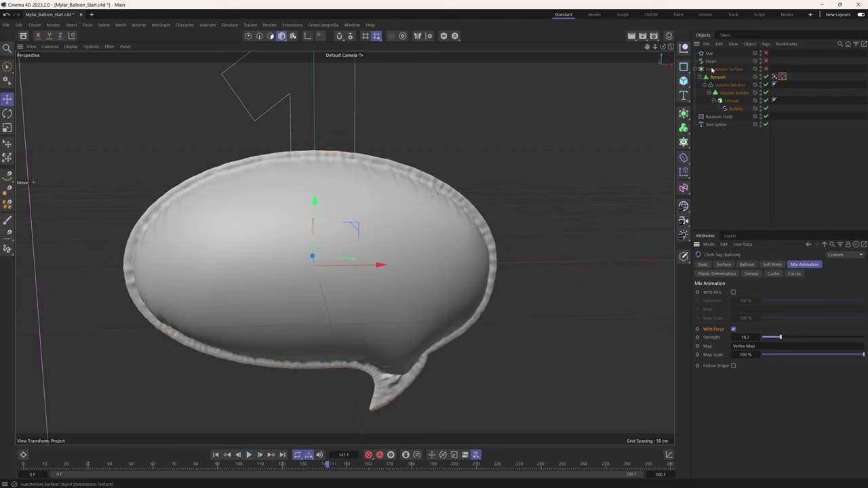
Enable the Heart spline and put it under Extrude in place of the Bubble spline
left_click(756, 60)
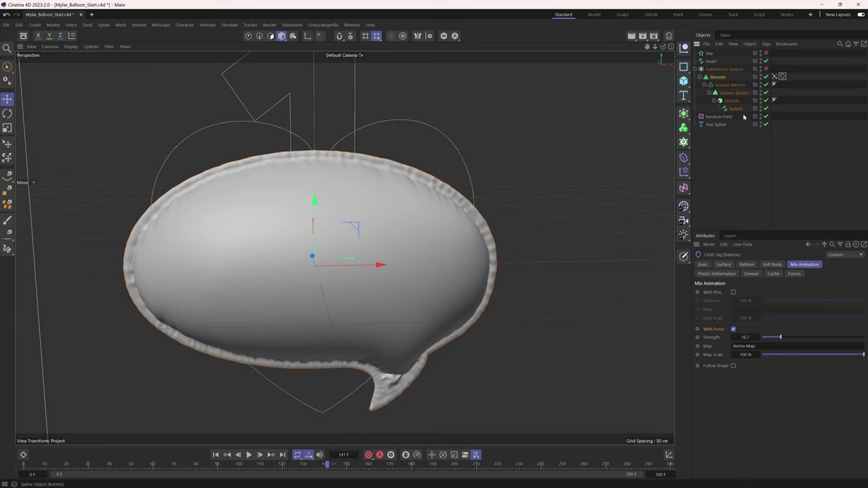
left_click(735, 109)
left_click(775, 76)
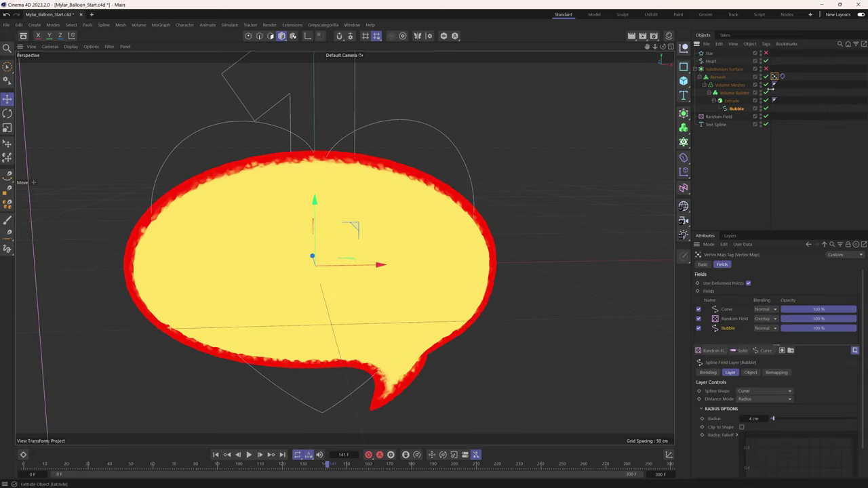
left_click_drag(711, 62, 719, 139)
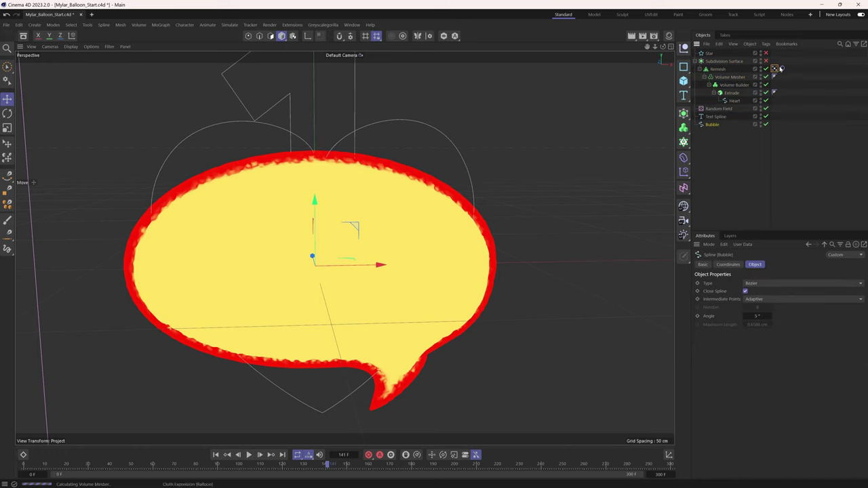
Swap the Bubble spline for the Heart in the vertex map's spline field, and disable the Text Spline and Bubble
left_click(775, 70)
left_click_drag(752, 169, 728, 330)
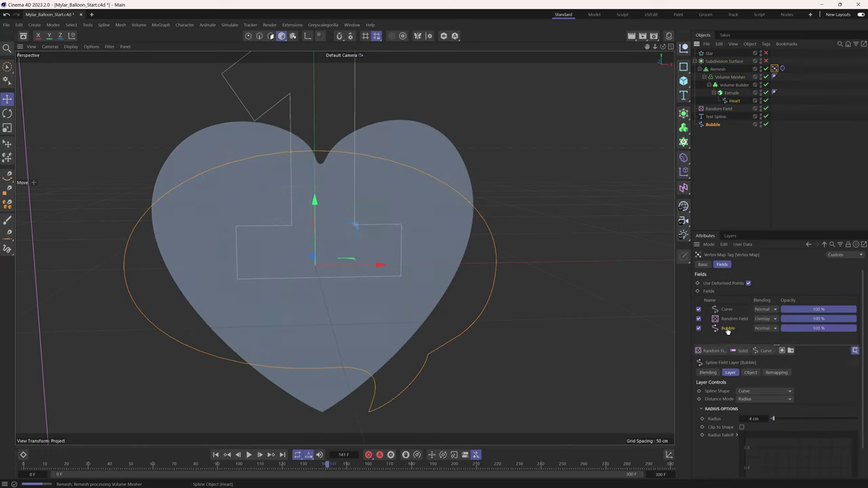
left_click(767, 118)
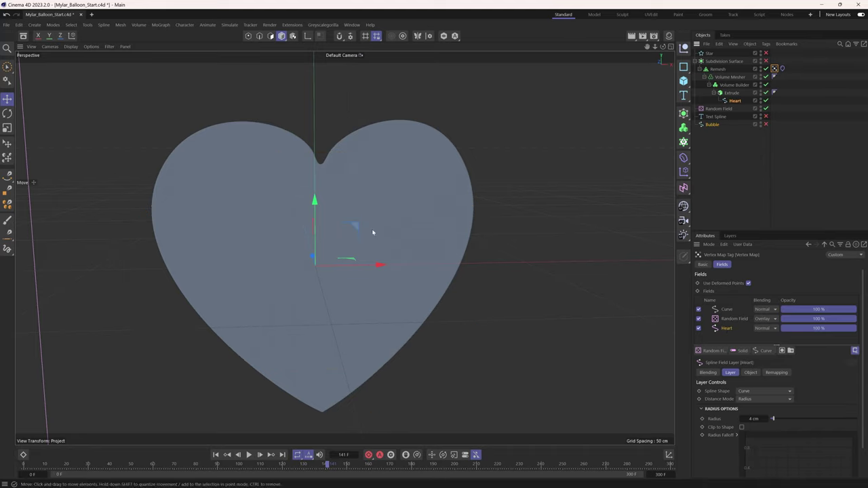
Rewind to the first frame and refresh the heart's Remesh generator by disabling and re-enabling it
left_click(455, 229)
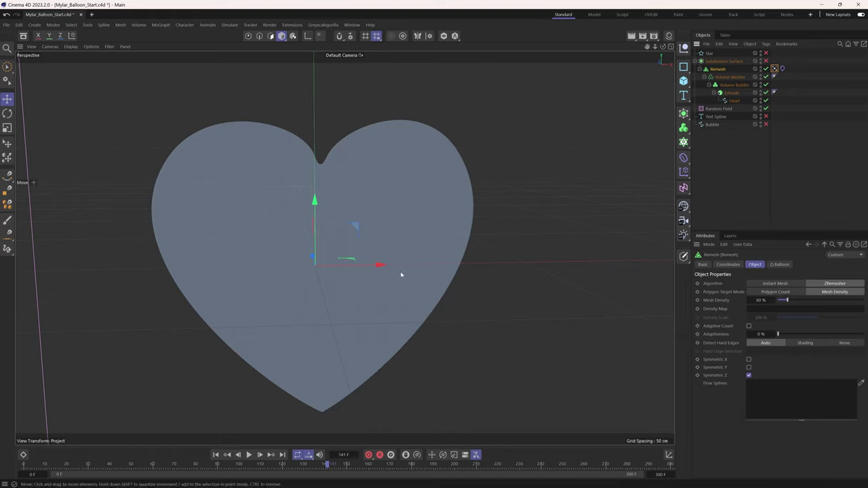
left_click_drag(358, 314, 350, 316, "alt")
key("shift+f")
left_click(767, 69)
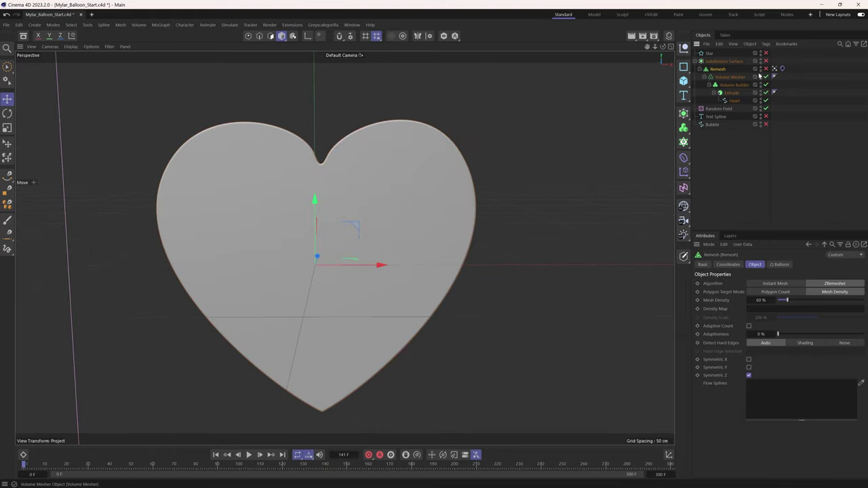
left_click(766, 70)
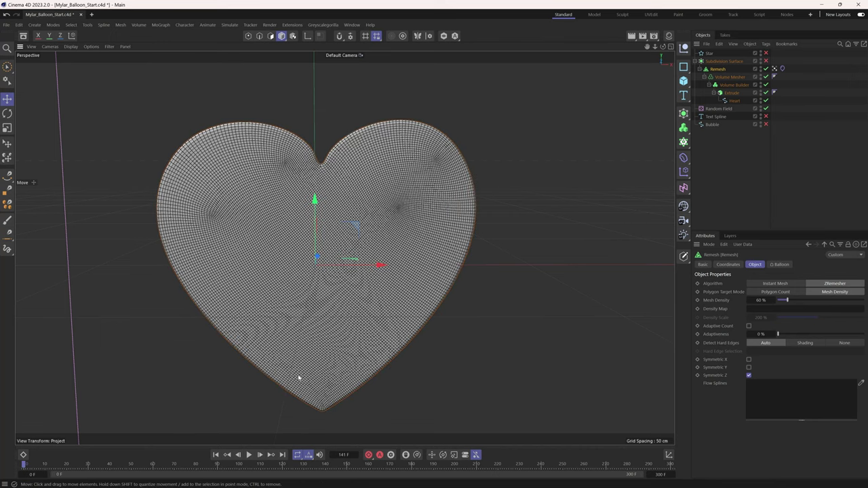
Play the heart's cloth simulation, examine the inflated mesh and seam from an angle, and stop playback
left_click(259, 455)
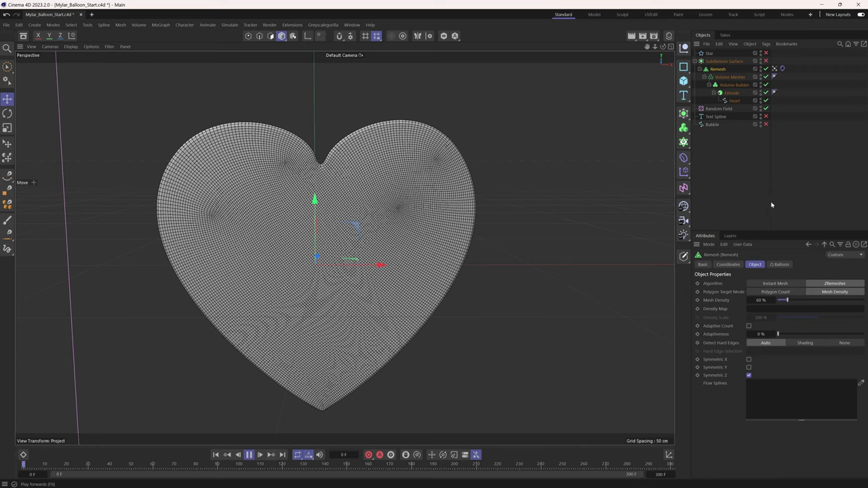
left_click(755, 212)
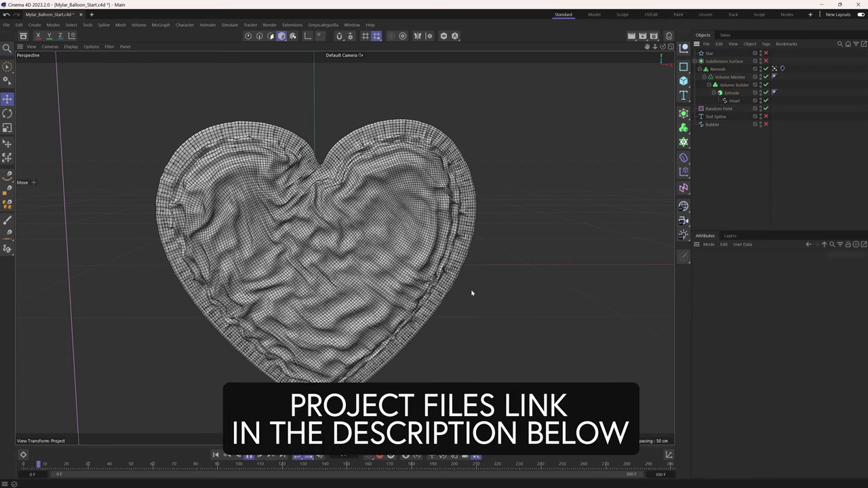
mouse_move(406, 251)
left_mouse_down("alt")
mouse_move(261, 264)
mouse_move(371, 267)
mouse_move(410, 254)
mouse_move(432, 270)
left_mouse_up("alt")
key("F8")
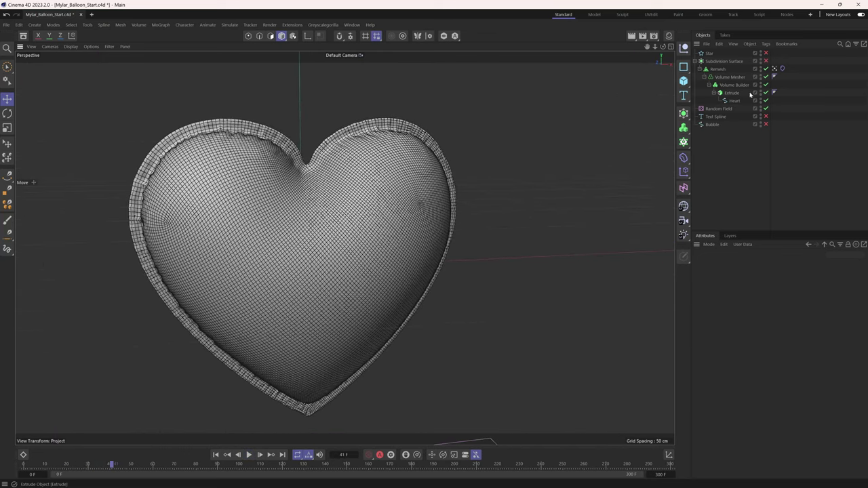
Set the heart's Cloth tag balloon overpressure to 40 and replay the simulation from the first frame
left_click(783, 68)
left_click(747, 264)
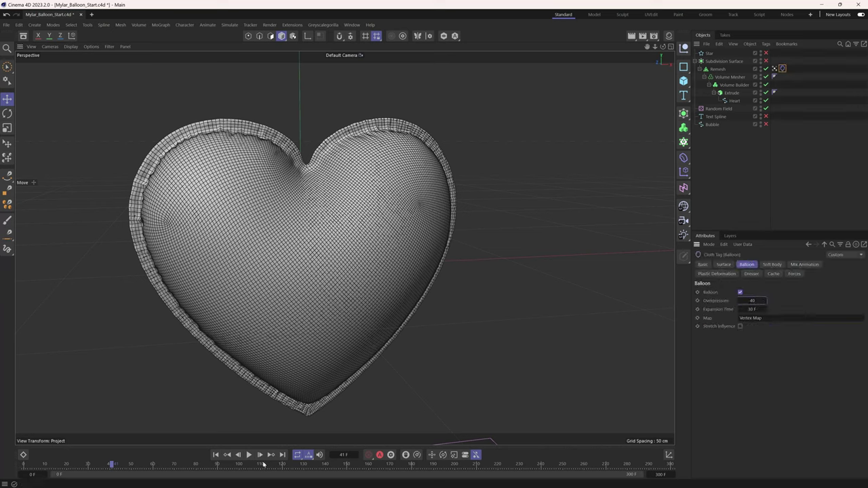
left_click(216, 455)
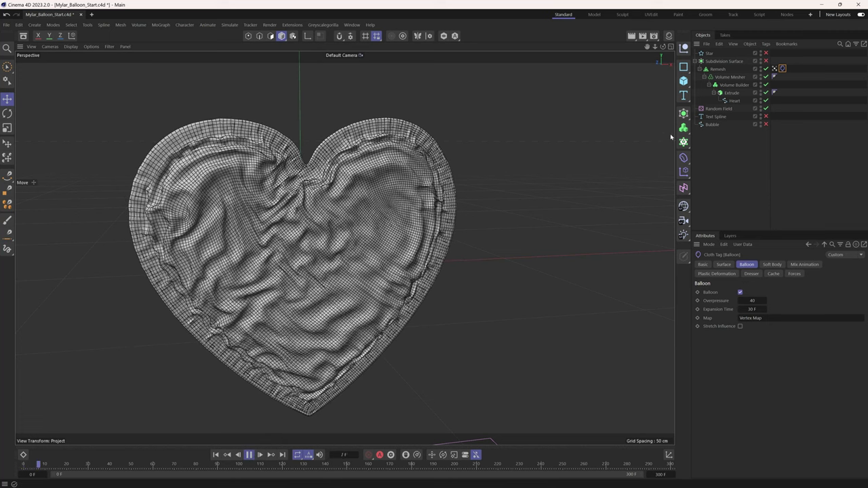
mouse_move(349, 227)
left_mouse_down("alt")
mouse_move(336, 240)
mouse_move(364, 235)
mouse_move(342, 240)
left_mouse_up("alt")
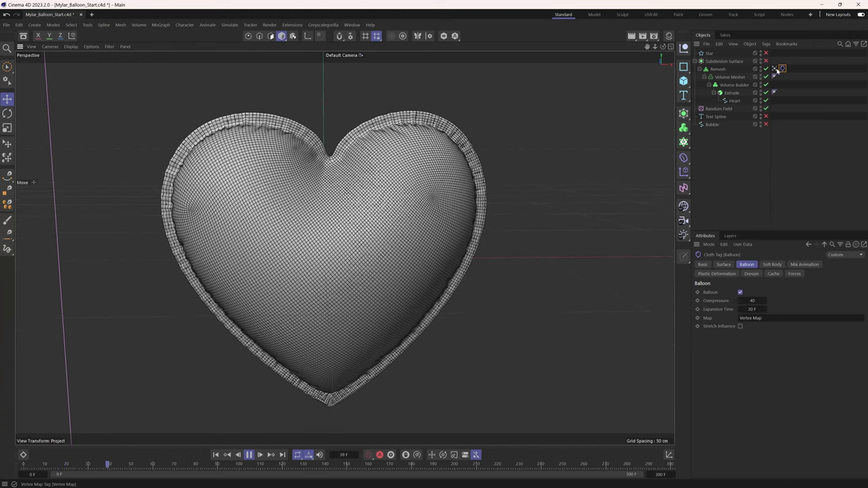
Check the heart's vertex map and set the Cloth tag's balloon overpressure to 35 while the simulation plays
left_click(775, 68)
left_click(739, 70)
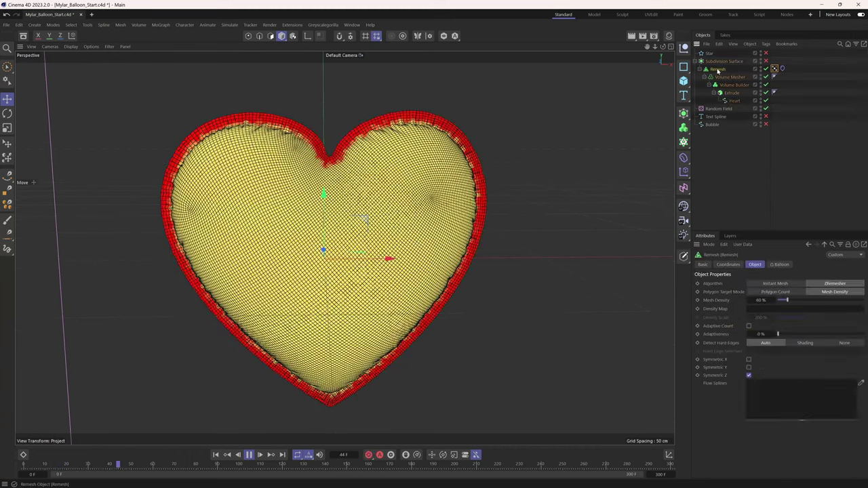
left_click(782, 68)
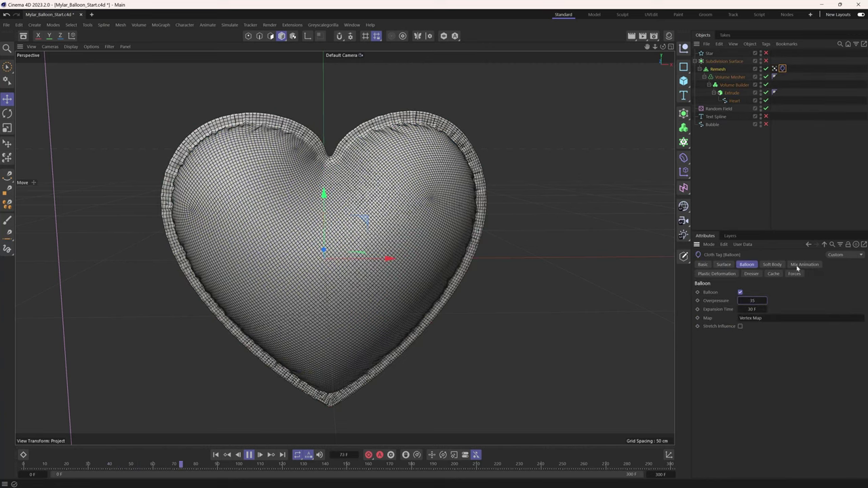
left_click(773, 274)
left_click(749, 274)
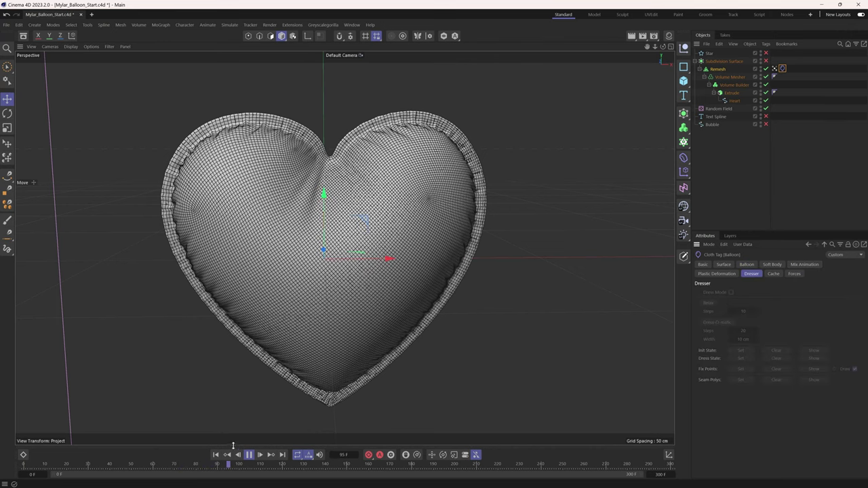
Compare the heart's vertex map with its wrinkles and open the Cloth tag's Mix Animation force strength for editing
left_click(774, 69)
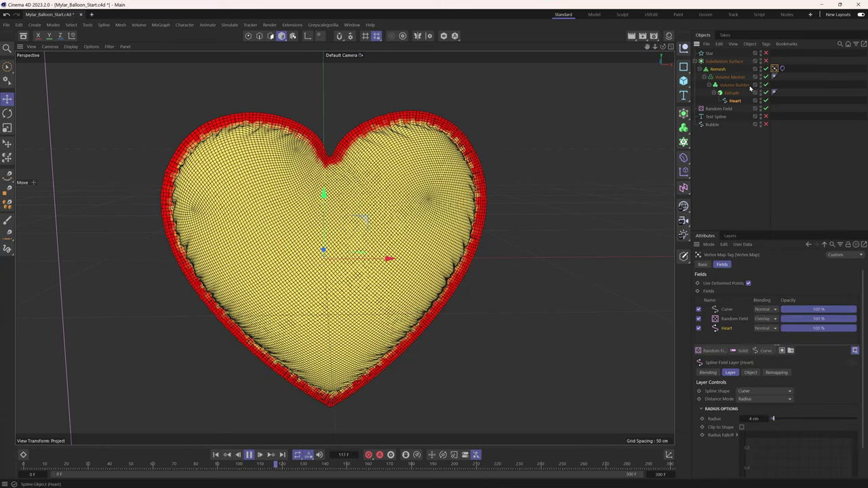
left_click(783, 69)
left_click(805, 265)
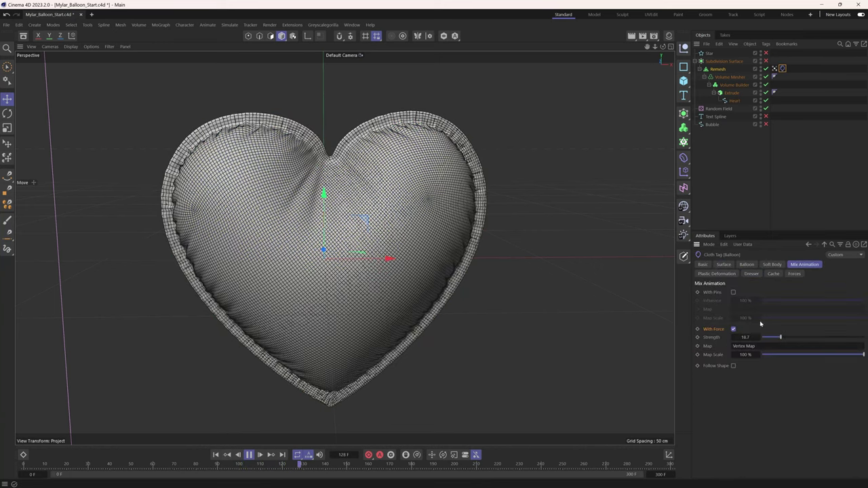
double_click(746, 337)
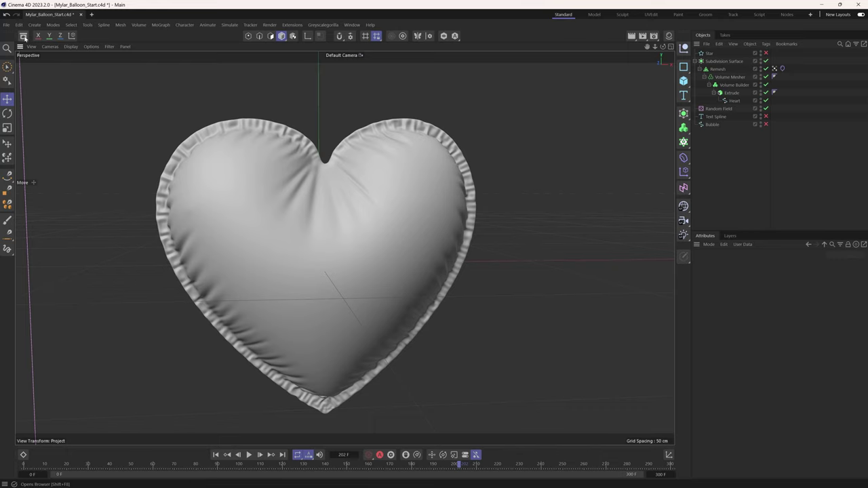
Switch the renderer to Redshift in the render settings
left_click(654, 36)
left_click_drag(651, 32, 520, 82)
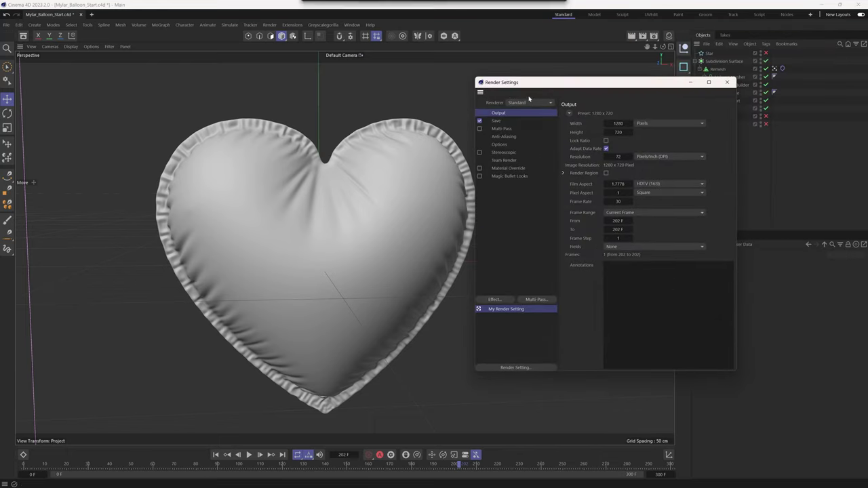
left_click(531, 102)
left_click(524, 112)
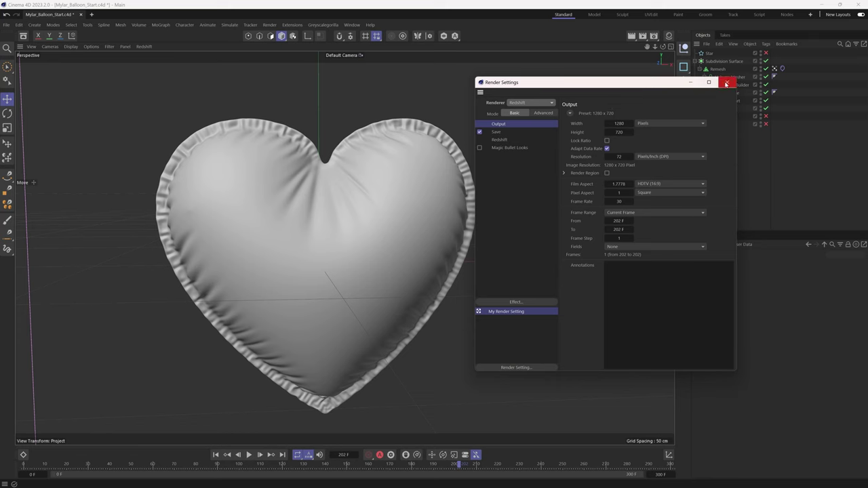
left_click(726, 83)
Search the asset browser for metal, limit the results to materials, and look through them
left_click(24, 36)
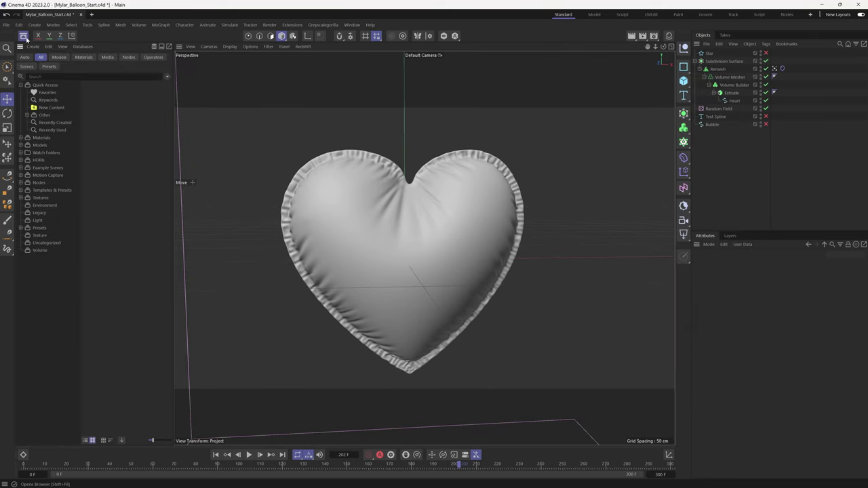
left_click(54, 77)
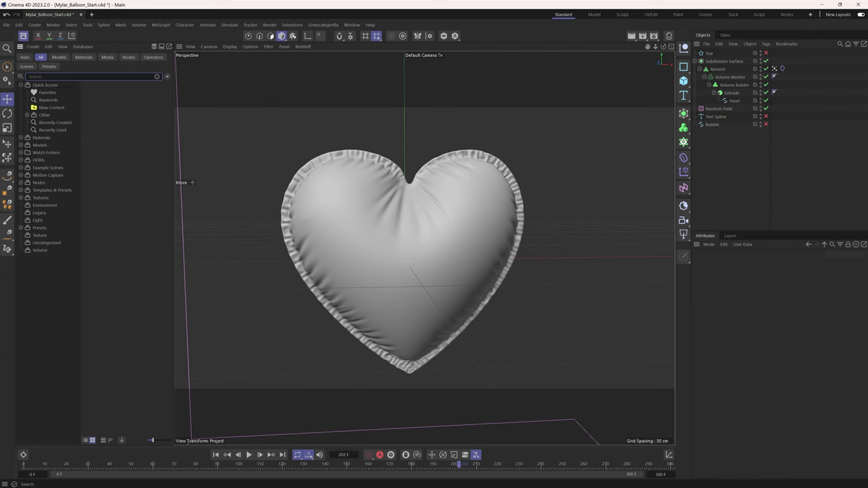
type("metal")
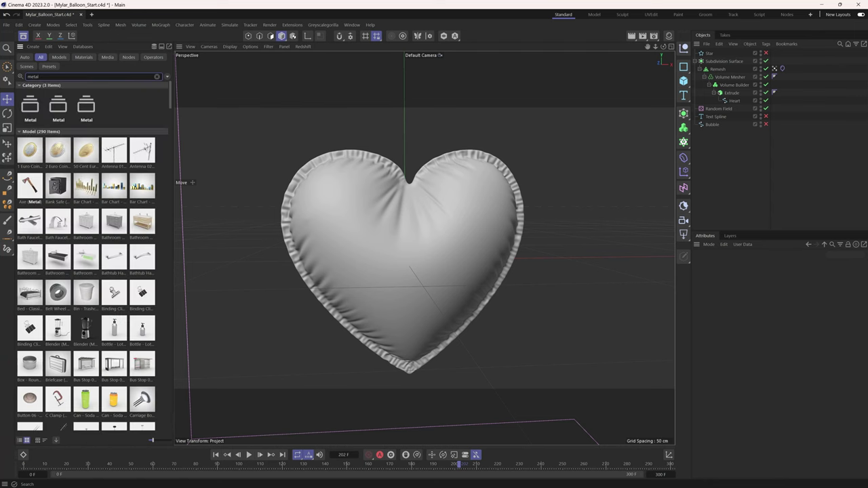
left_click(83, 57)
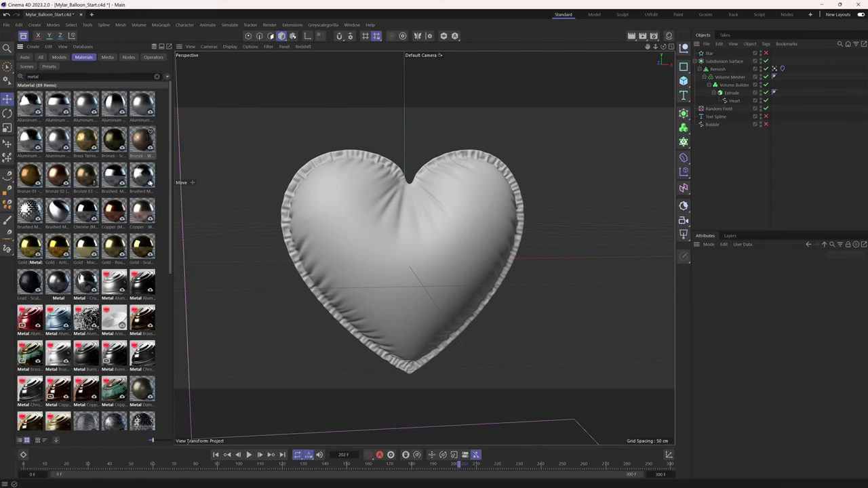
scroll(165, 259, "down", 5)
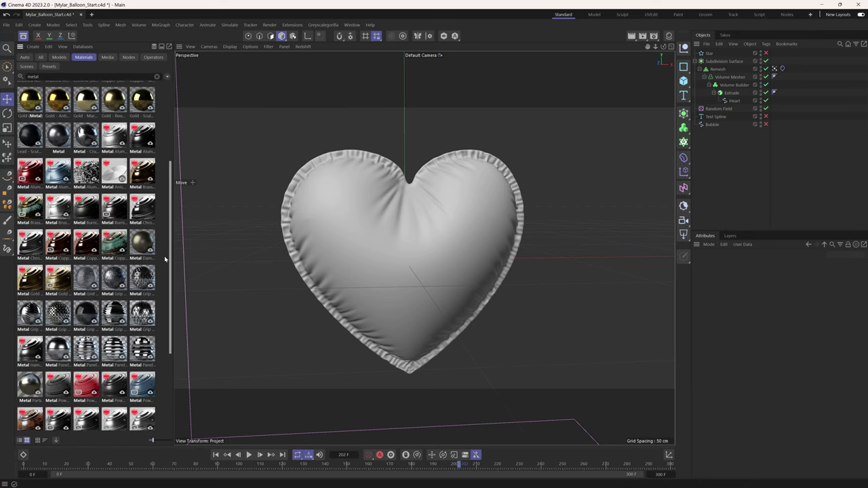
scroll(165, 258, "down", 3)
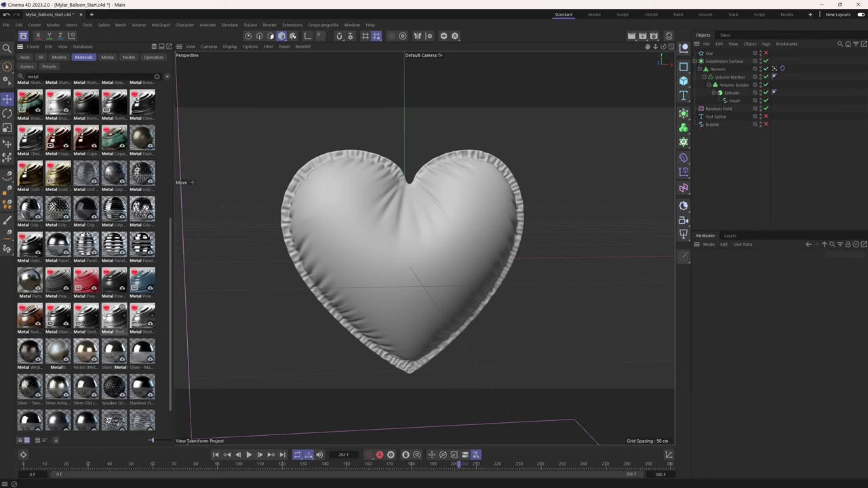
mouse_move(172, 297)
left_mouse_down()
mouse_move(175, 343)
mouse_move(180, 197)
left_mouse_up()
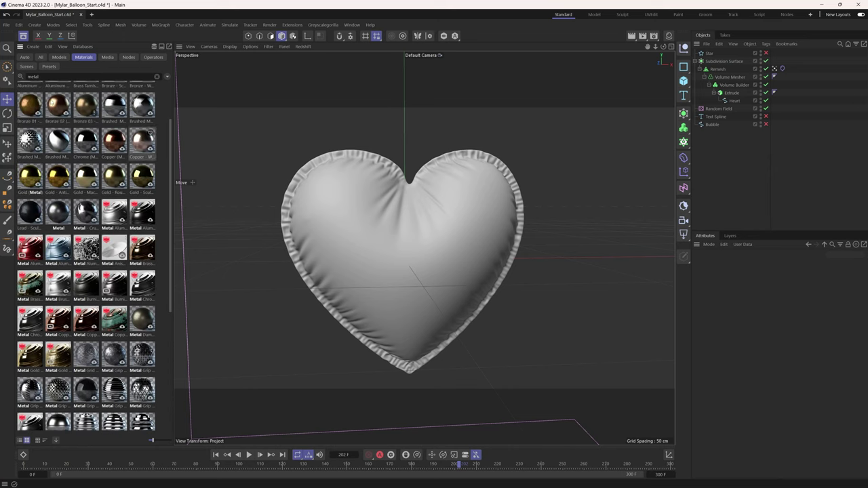
Search the material assets for "chrom" and select the second Redshift Metal Chrome material
double_click(33, 76)
type("chrom")
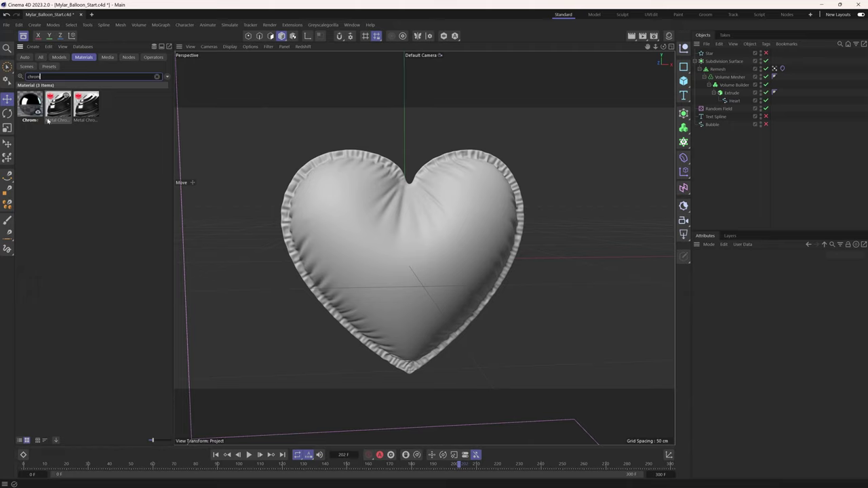
left_click(86, 115)
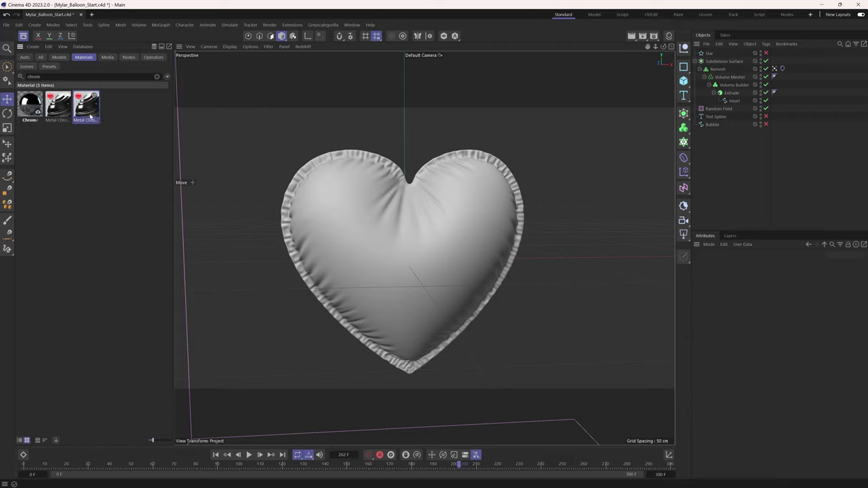
Apply the Metal Chrome 002 material to the heart balloon and close the asset browser
left_click_drag(90, 114, 116, 125)
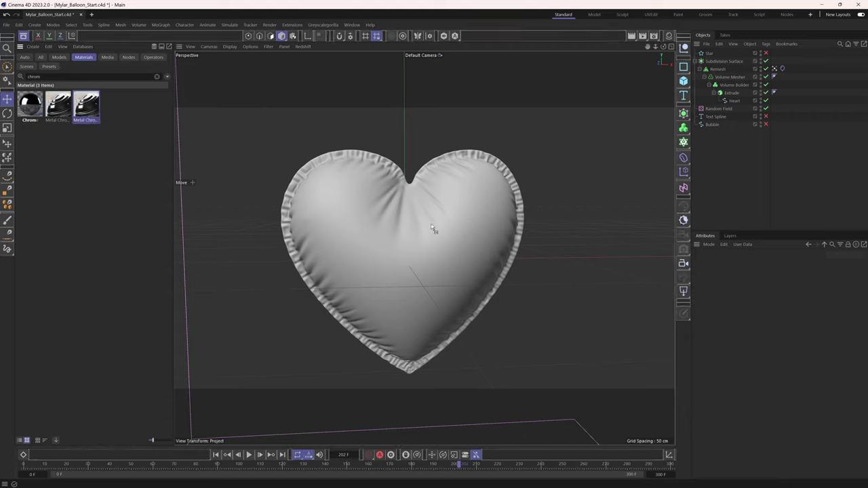
left_click_drag(432, 229, 433, 231)
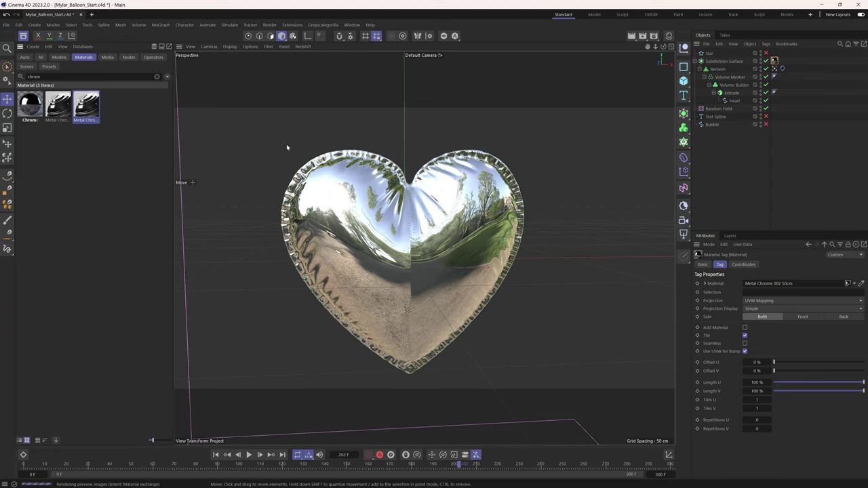
left_click(23, 36)
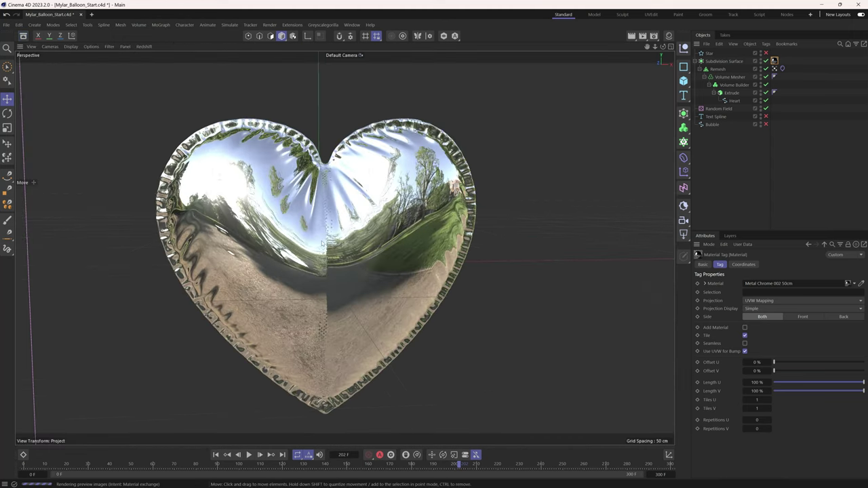
left_click_drag(348, 253, 585, 77, "alt")
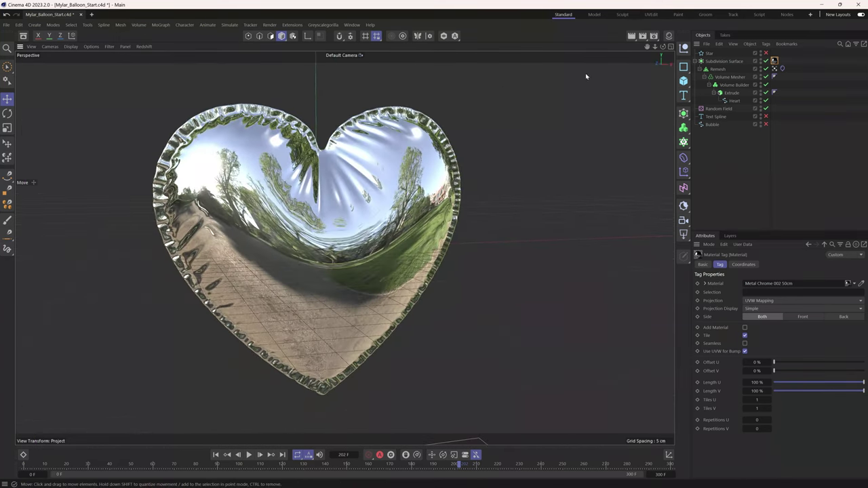
Set the base color of the chrome material's Standard Material node to a saturated red with hue 360°
left_click(668, 36)
double_click(565, 76)
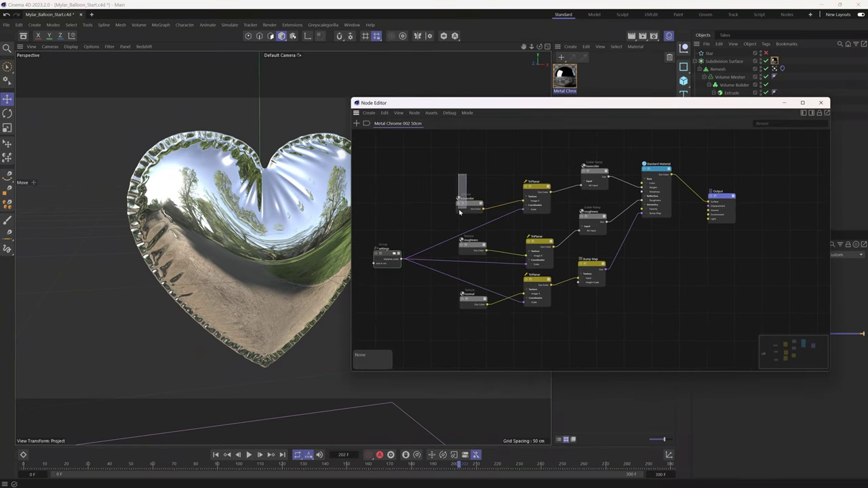
left_click(640, 163)
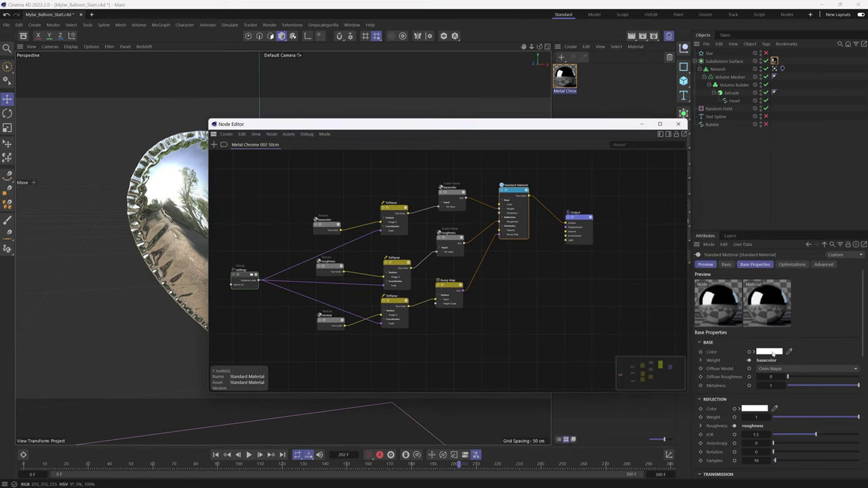
left_click(770, 351)
left_click_drag(709, 413, 721, 401)
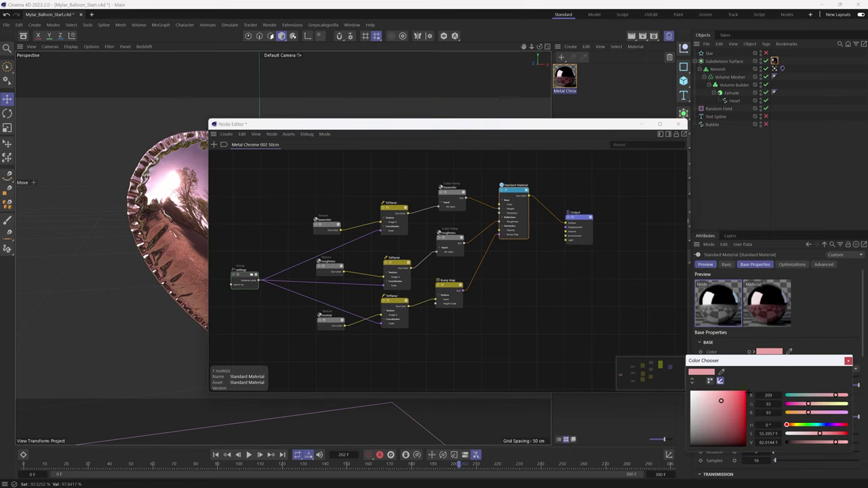
left_click_drag(822, 425, 859, 418)
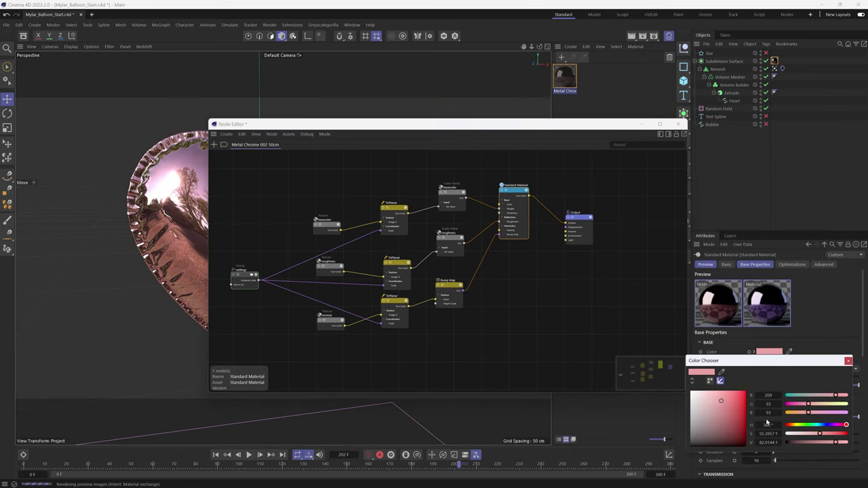
left_click_drag(721, 401, 745, 395)
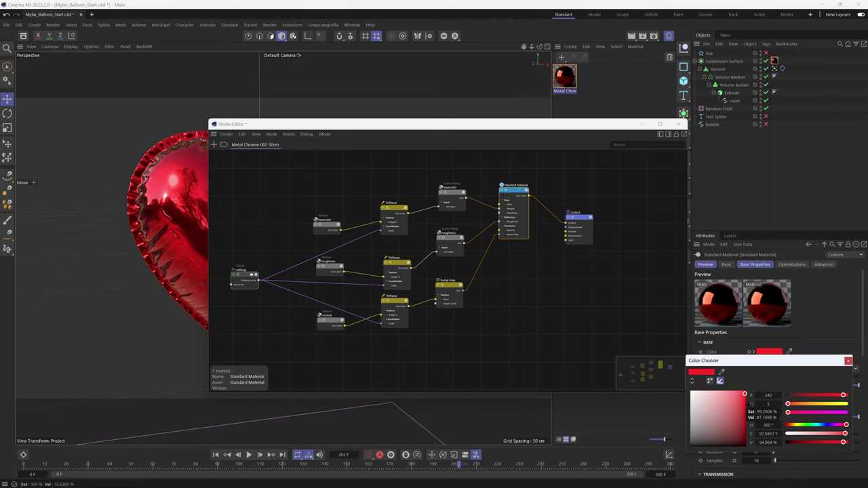
left_click(849, 361)
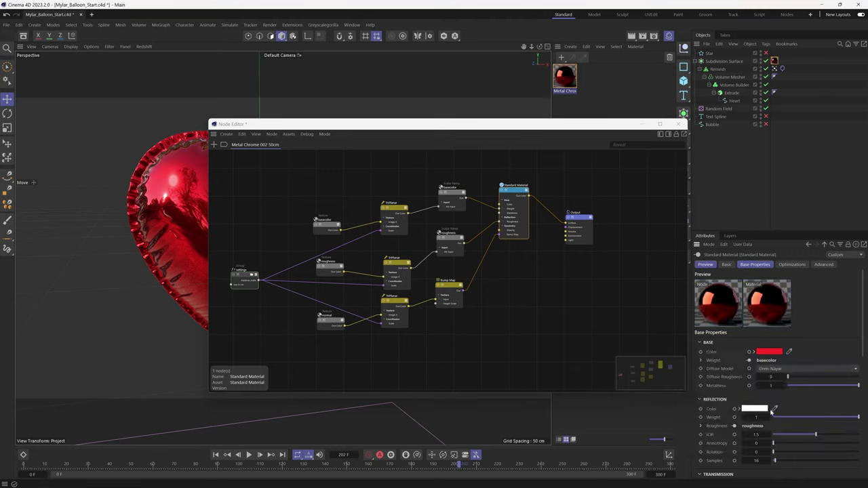
Sample the red base color into the reflection color and close the material's node graph
left_click(775, 407)
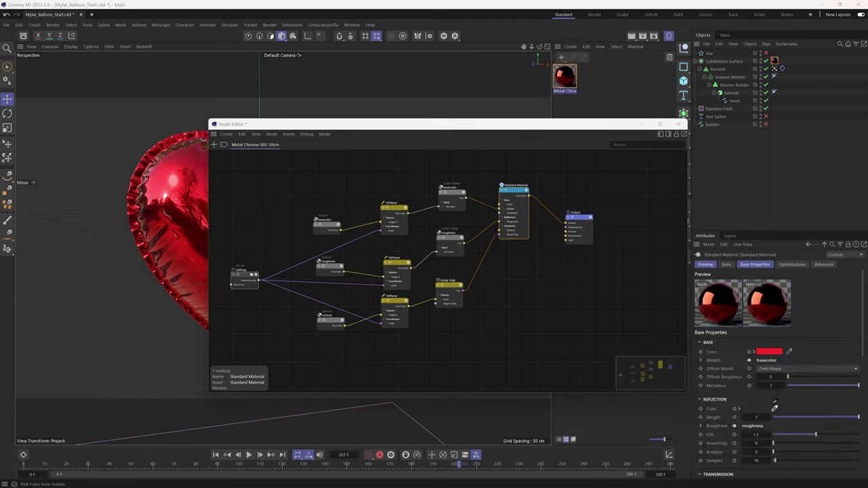
left_click(772, 351)
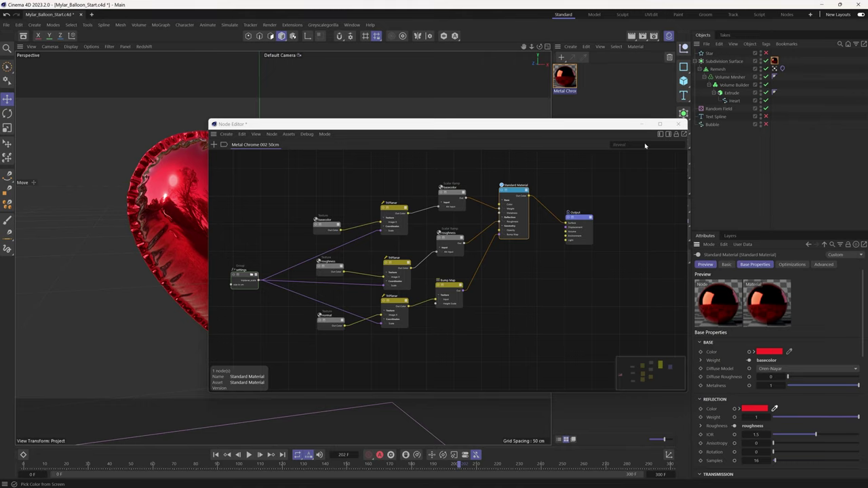
left_click(679, 124)
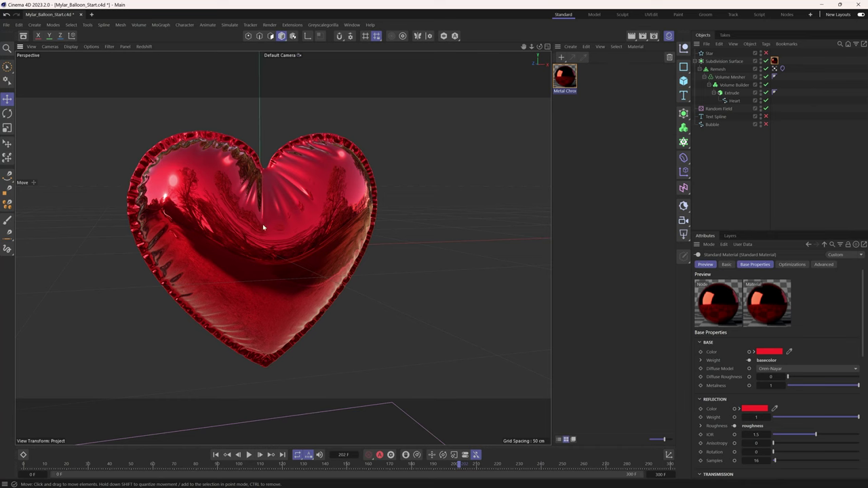
Preview the red chrome heart with the Redshift IPR in the viewport, and stop the preview again
right_click_drag(263, 228, 283, 227, "alt")
left_click_drag(282, 226, 263, 232, "alt")
right_click_drag(263, 232, 271, 244, "alt")
left_click_drag(279, 238, 269, 197)
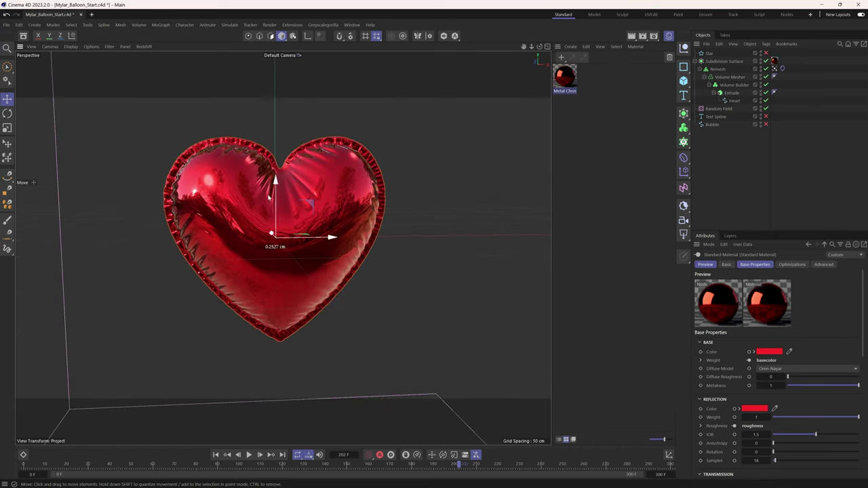
left_click(143, 46)
left_click(153, 63)
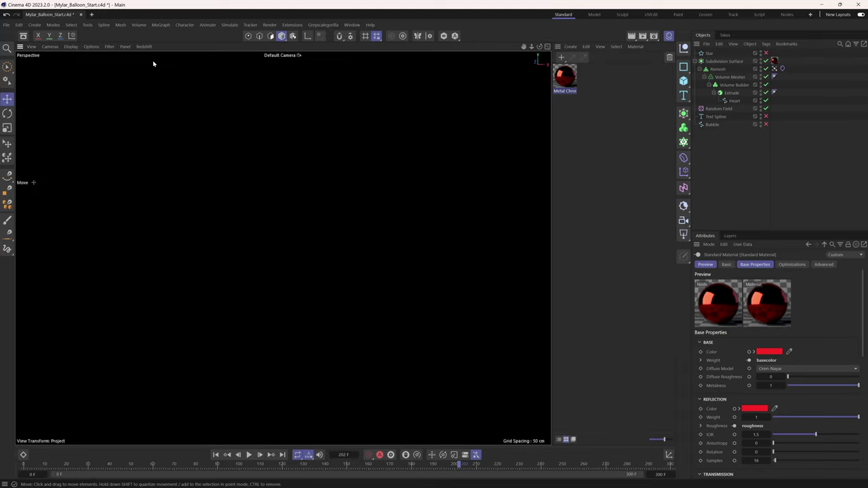
left_click(144, 46)
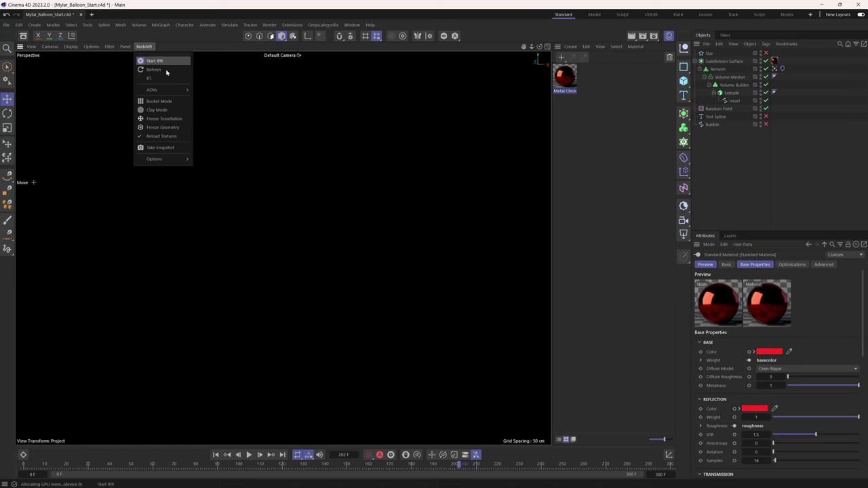
left_click(164, 63)
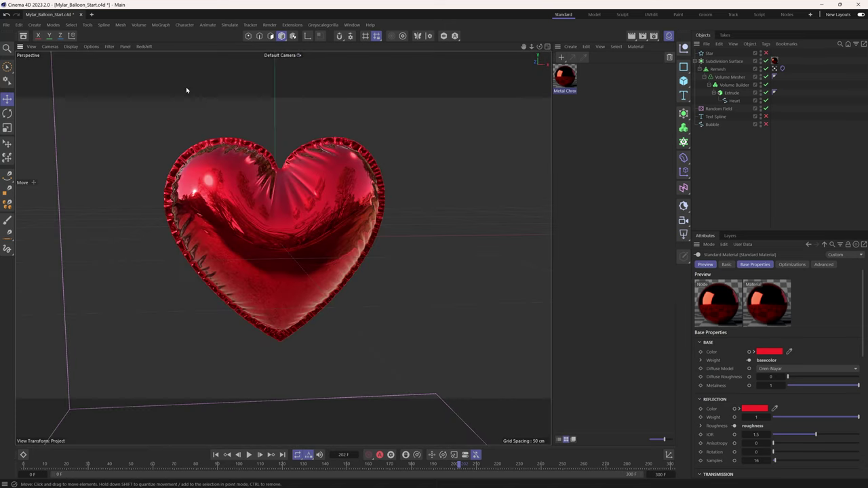
Add a Redshift dome light and search all assets for "hdr"
left_click(684, 234)
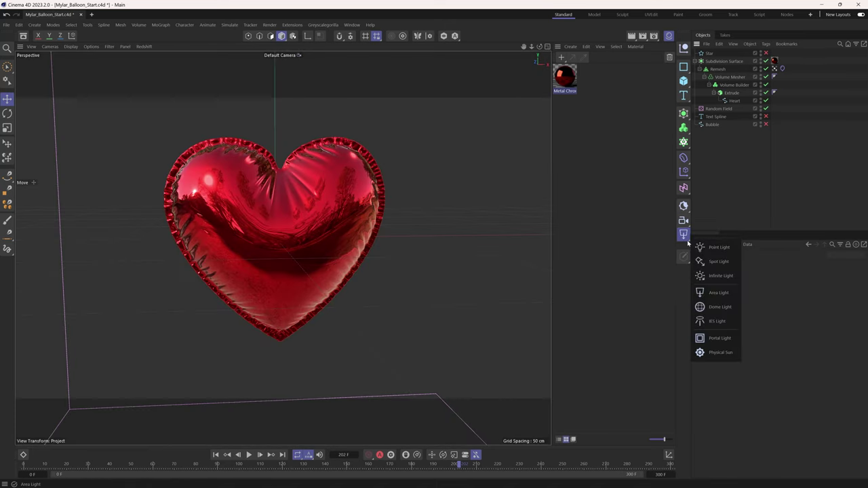
left_click(716, 306)
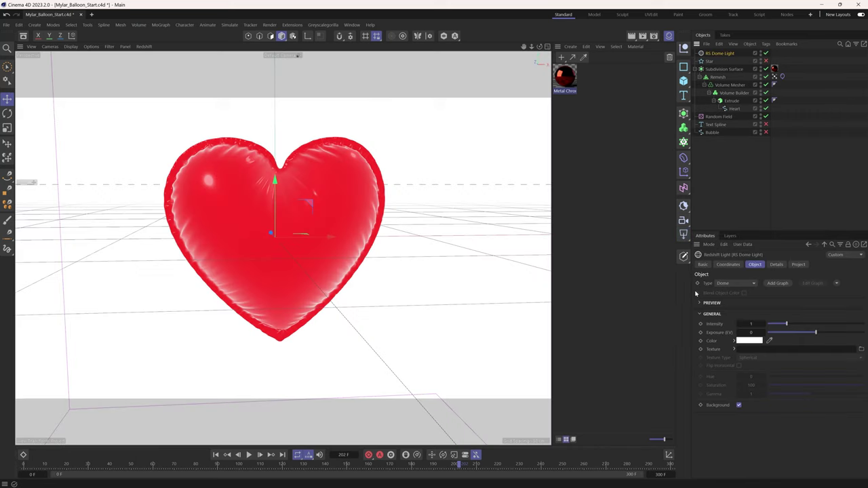
left_click(23, 35)
left_click(41, 57)
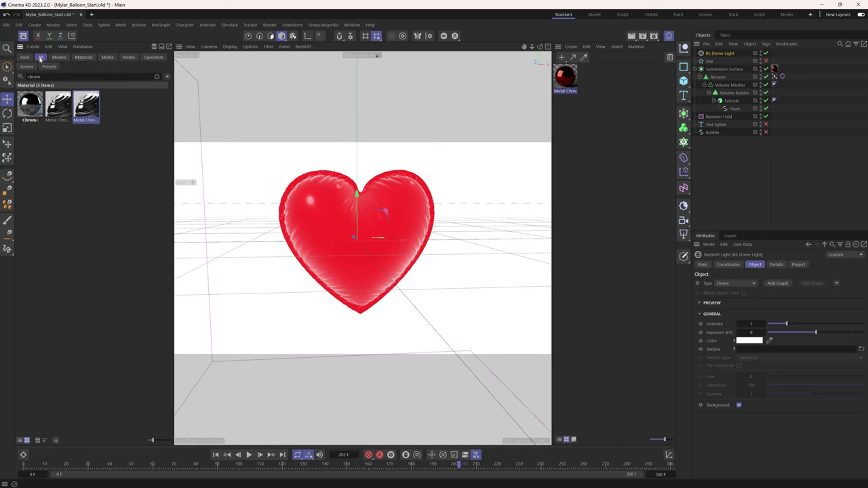
type("hdr")
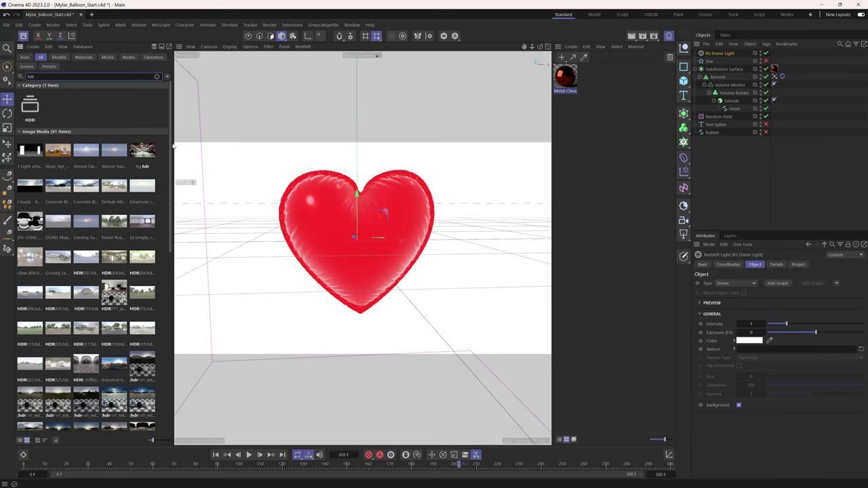
Assign the abandoned factory hall HDRI as the dome light's texture
left_click_drag(175, 168, 173, 260)
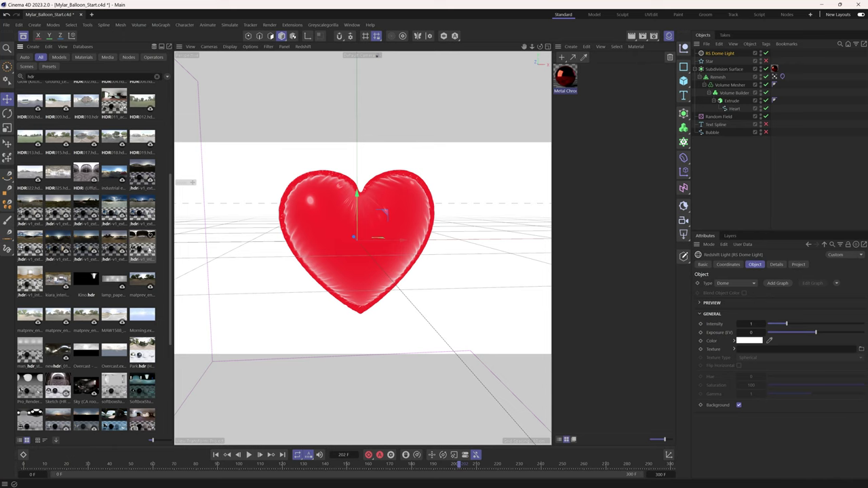
left_click_drag(144, 252, 773, 354)
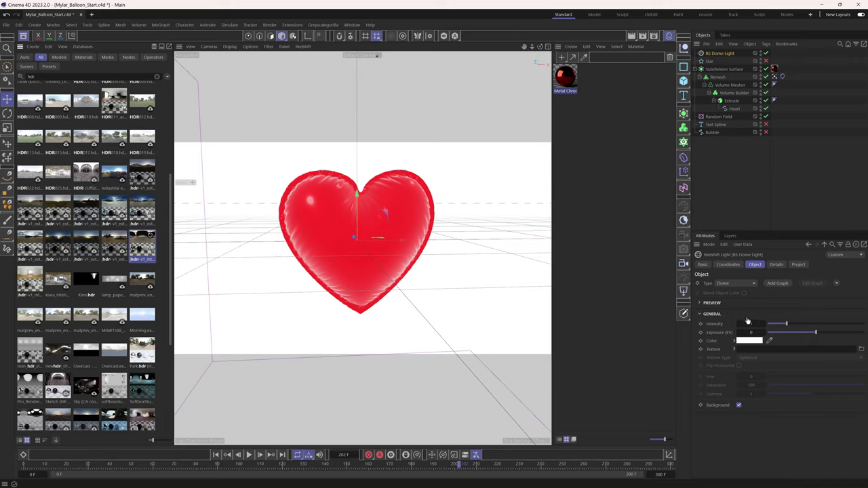
left_click_drag(766, 356, 767, 350)
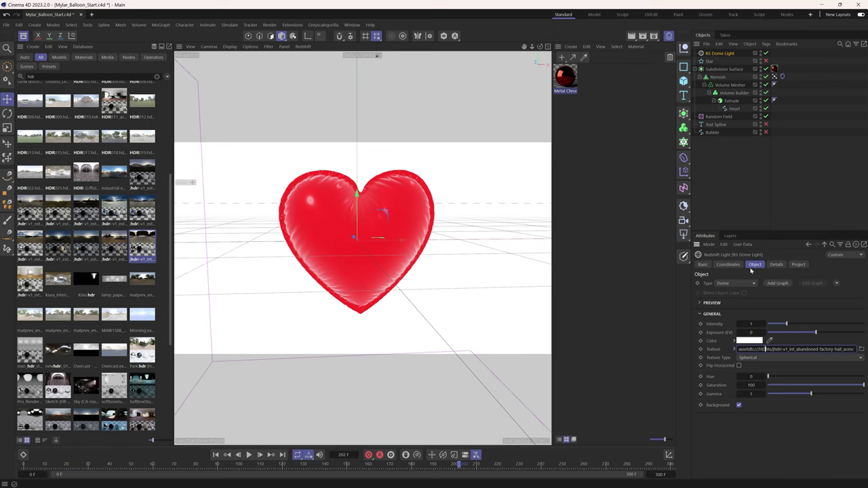
left_click(790, 225)
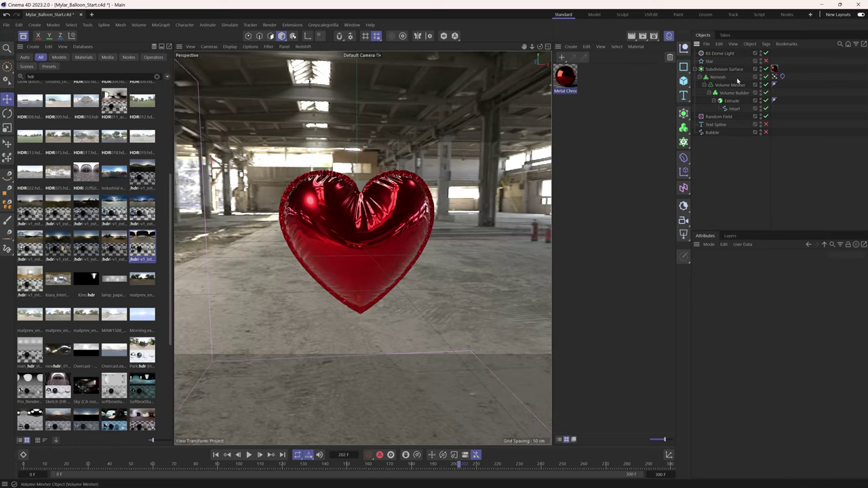
Disable the dome light's Background option and start the Redshift IPR in the viewport
left_click(720, 53)
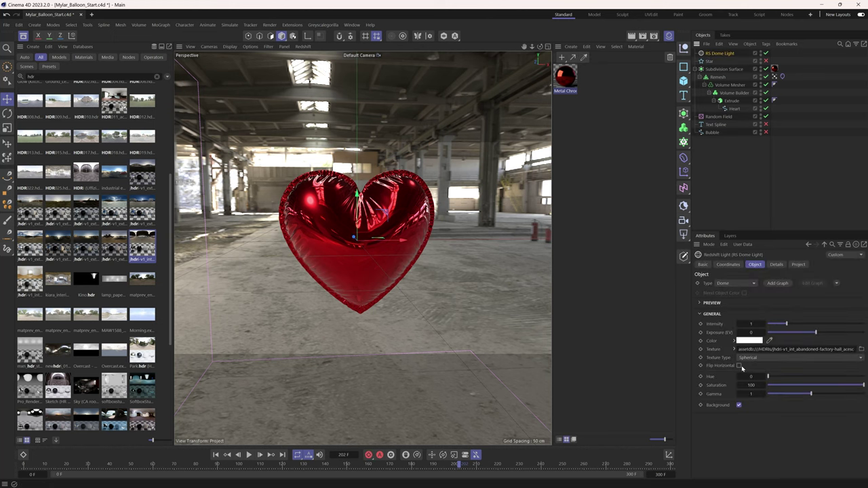
left_click(739, 405)
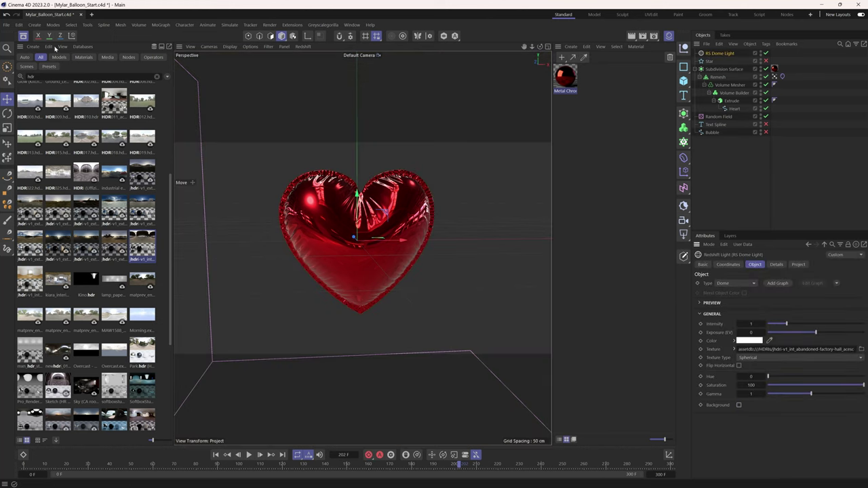
left_click(286, 47)
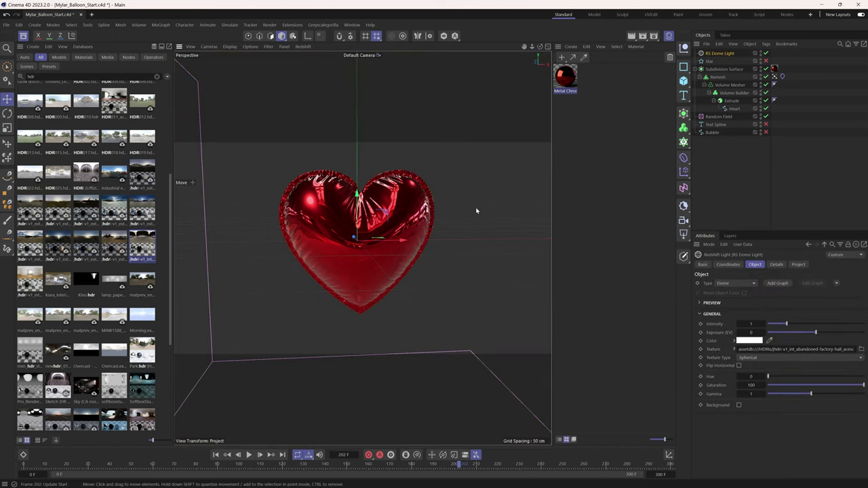
left_click(724, 213)
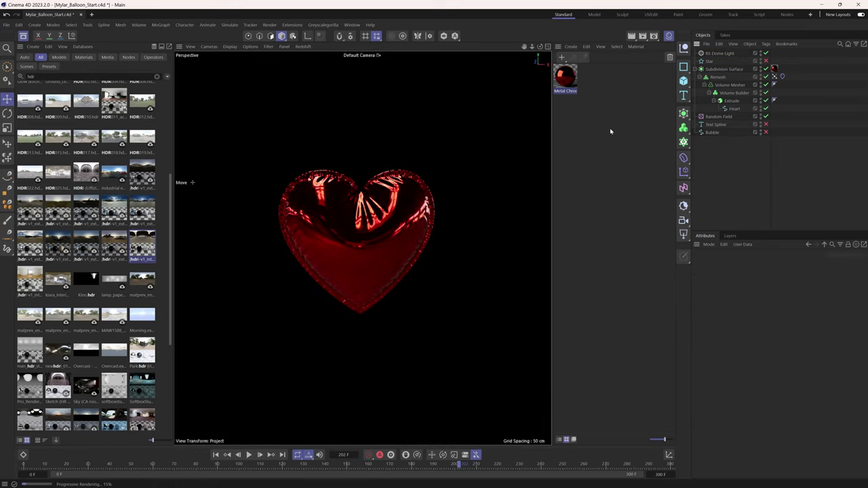
left_click(718, 53)
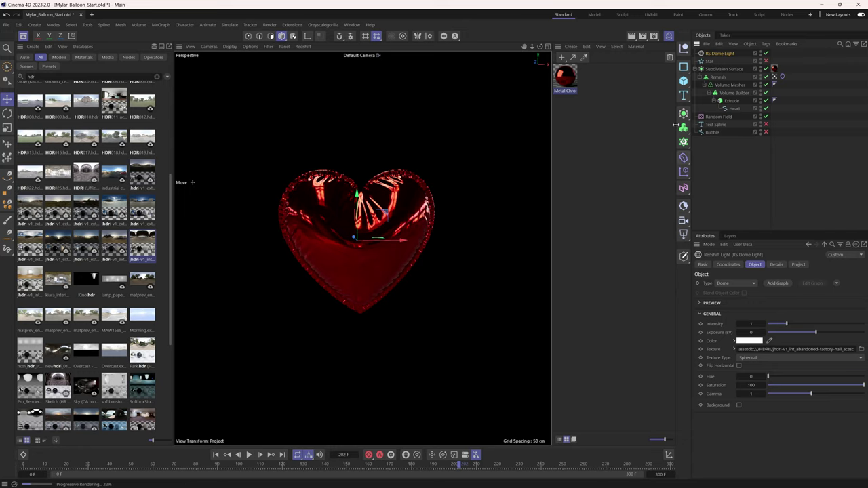
Add a Redshift area light and stop the viewport's IPR render
left_click(684, 234)
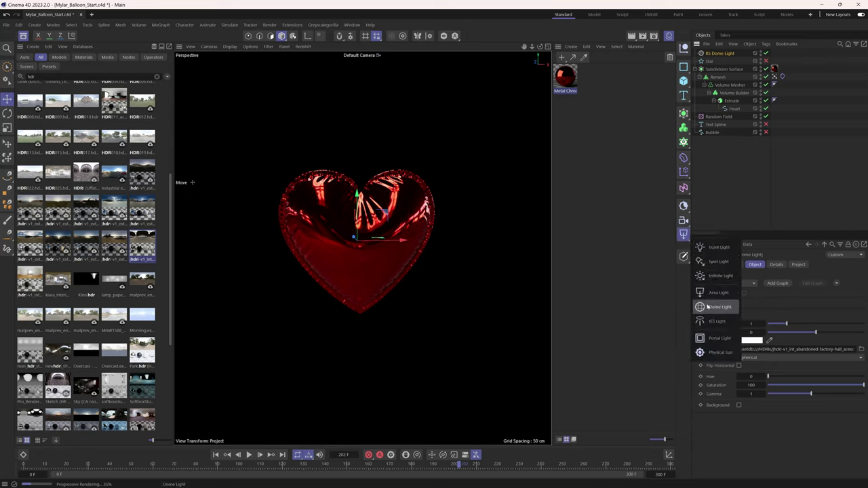
left_click(719, 292)
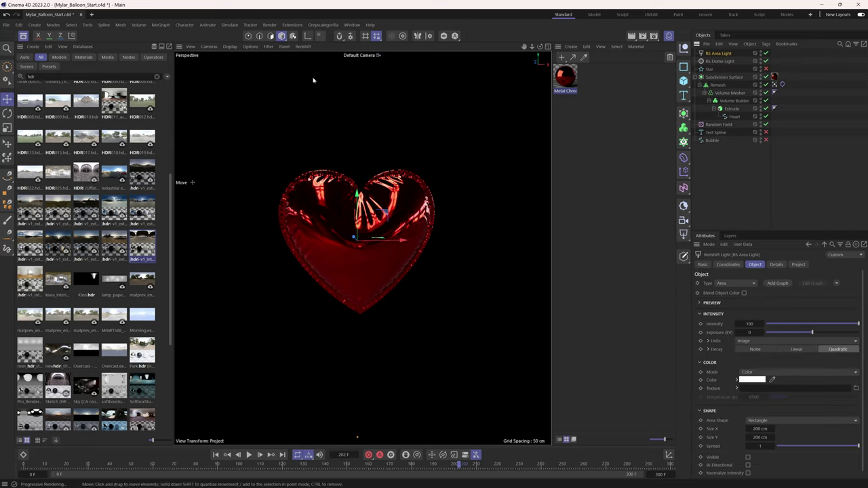
left_click(304, 47)
left_click(307, 61)
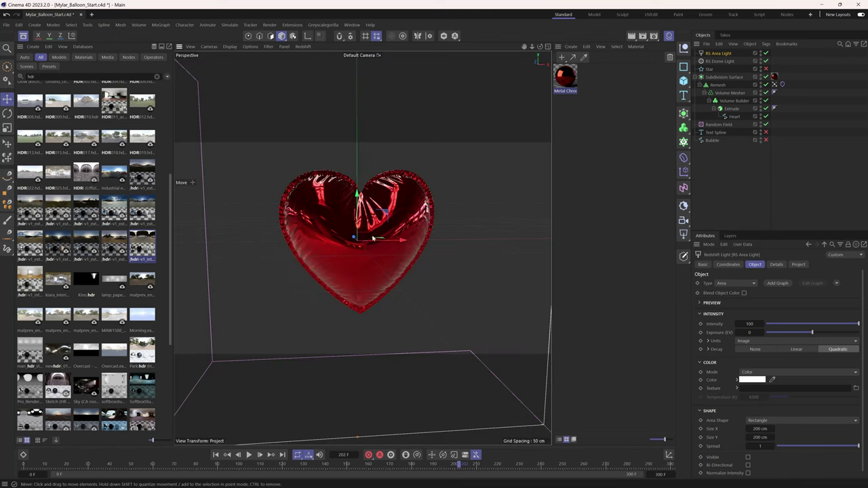
Position and angle the area light on the heart's right side, and place a duplicate of it on the left side
left_click_drag(450, 265, 529, 245)
key("r")
left_click_drag(528, 244, 203, 178)
key("e")
key("r")
key("e")
key("r")
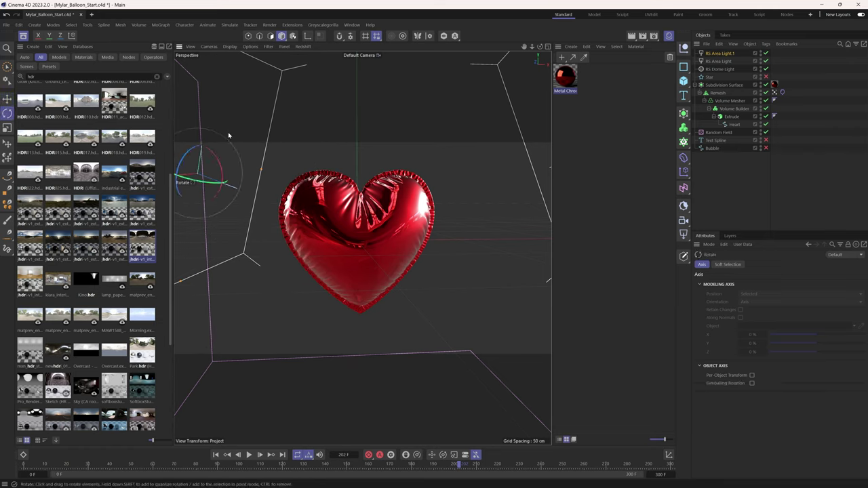
Tilt the duplicate area light down toward the heart and move it farther out to the upper left
left_click_drag(228, 136, 191, 99)
key("e")
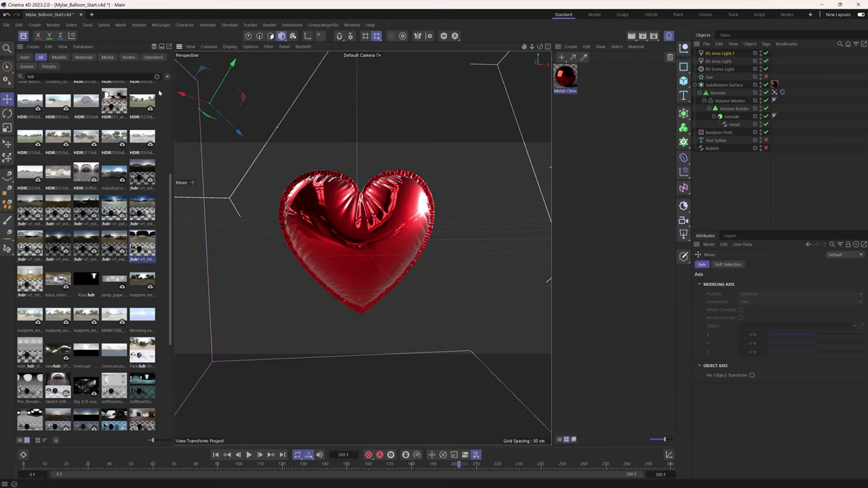
left_click_drag(183, 96, 144, 89)
Start the Redshift IPR in the perspective viewport and switch to the four-view layout
left_click(231, 46)
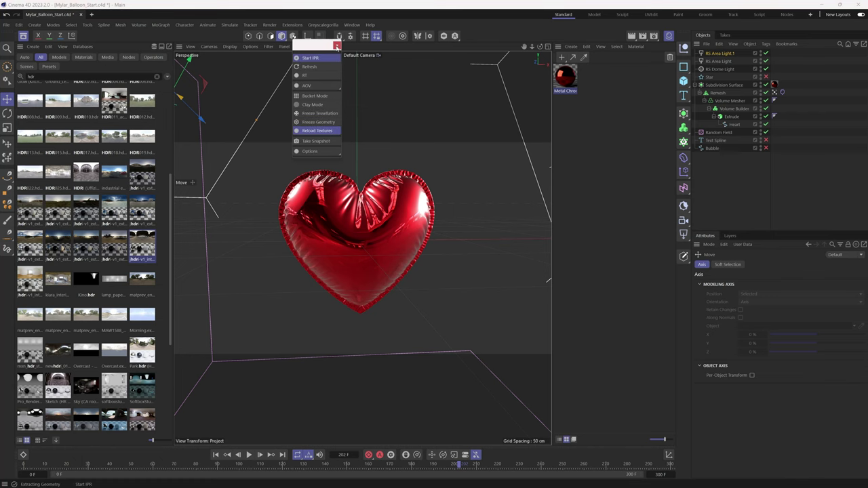
left_click(337, 47)
middle_click(496, 159)
Move the right-hand area light farther from the heart and stretch it into a taller rectangle
left_click(474, 160)
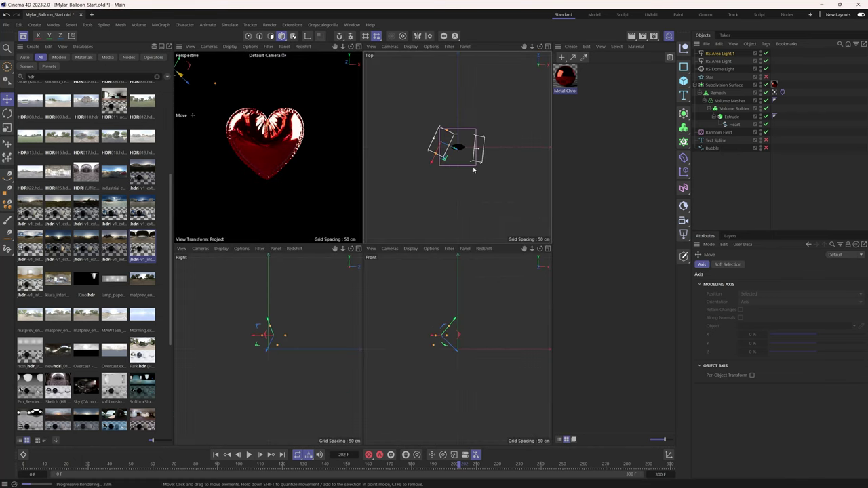
left_click_drag(486, 323, 500, 327)
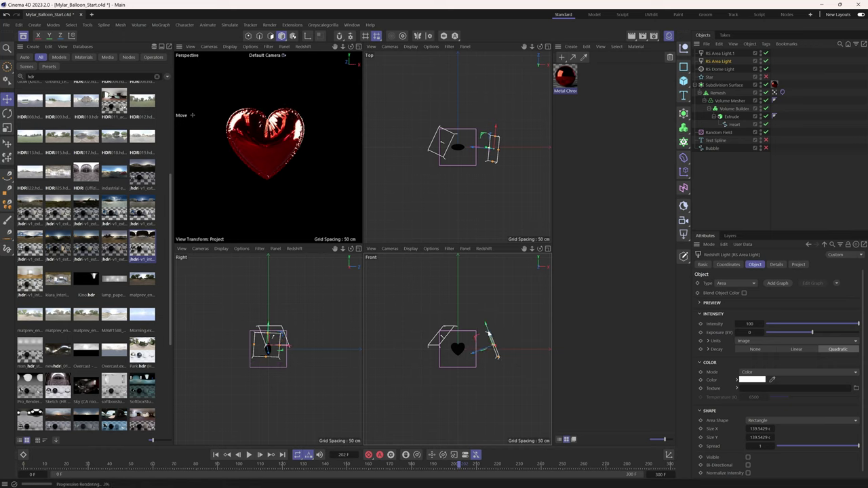
left_click_drag(497, 357, 505, 377)
Move the left-hand area light away from the heart and stretch its Size Y to about 298 cm
left_click(442, 160)
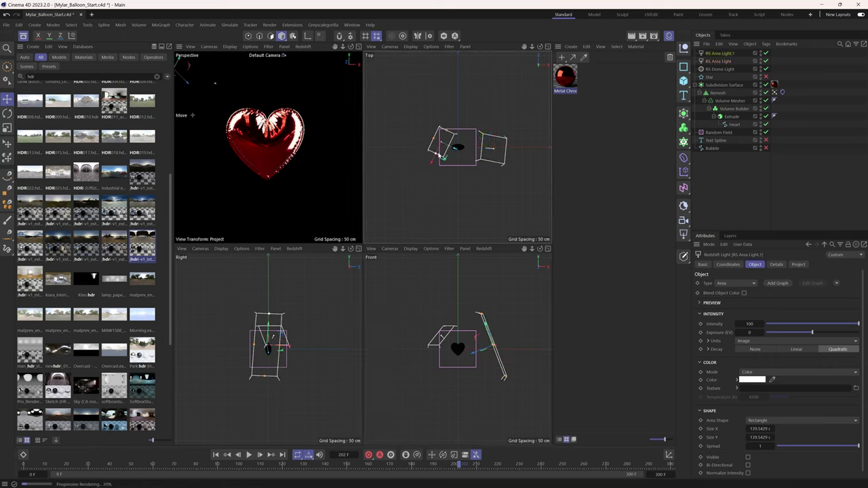
left_click_drag(455, 149, 448, 144)
left_click(440, 329)
left_click_drag(440, 329, 451, 317)
left_click_drag(446, 197, 439, 189)
Rotate the left-hand area light in the top view so that it is angled around the heart
key("r")
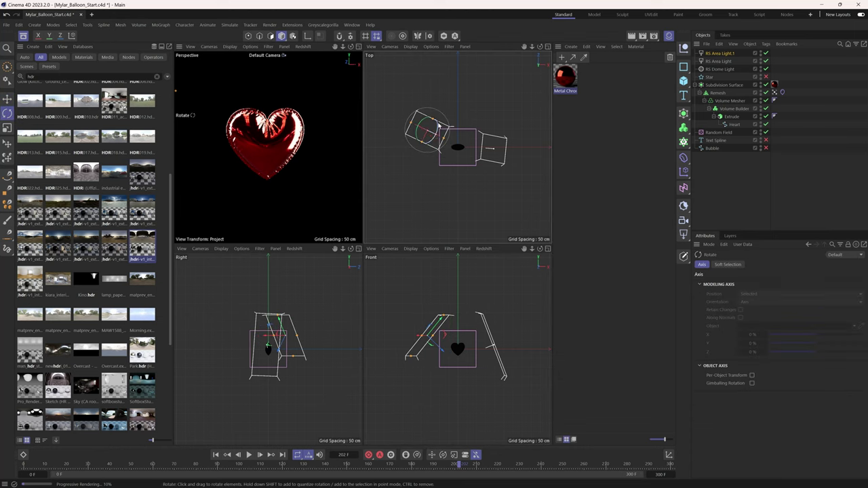
left_click_drag(438, 128, 445, 136)
key("e")
Change the left-hand area light's color to purple, RGB 175, 111, 244
left_click(721, 54)
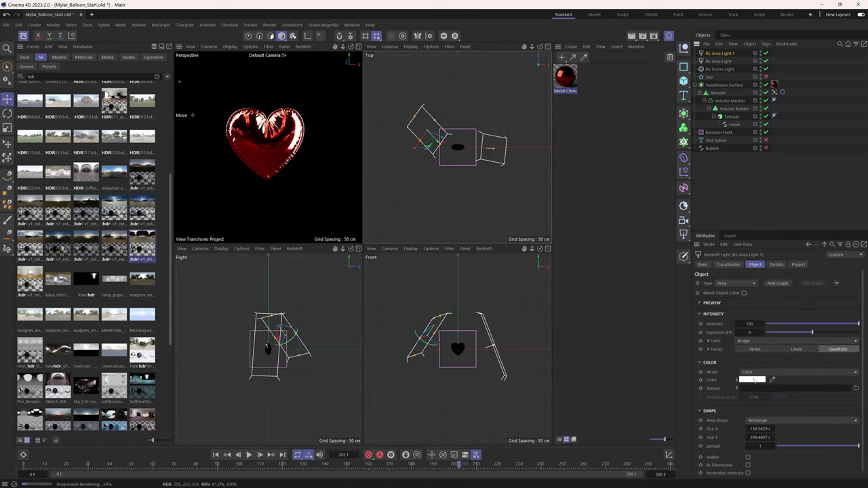
left_click(753, 381)
left_click(704, 422)
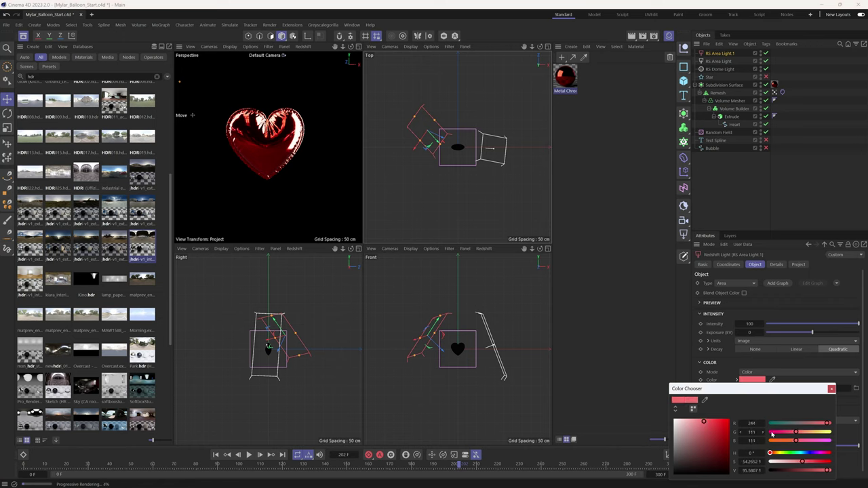
left_click_drag(795, 454, 815, 453)
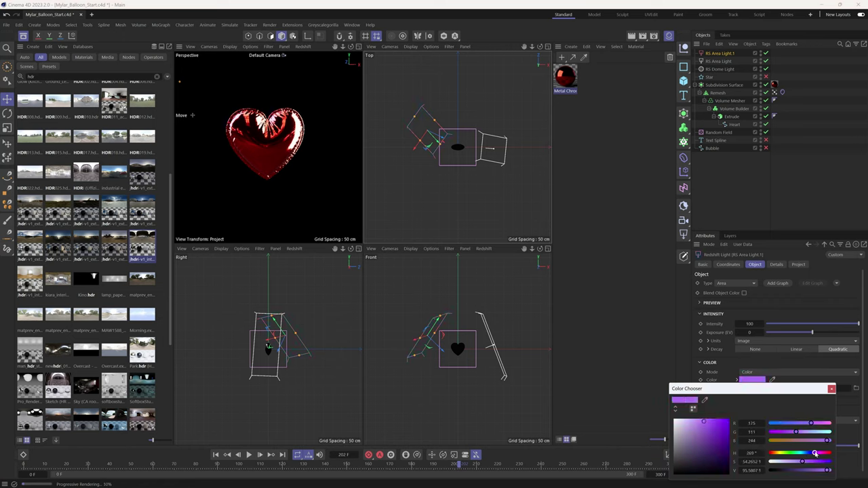